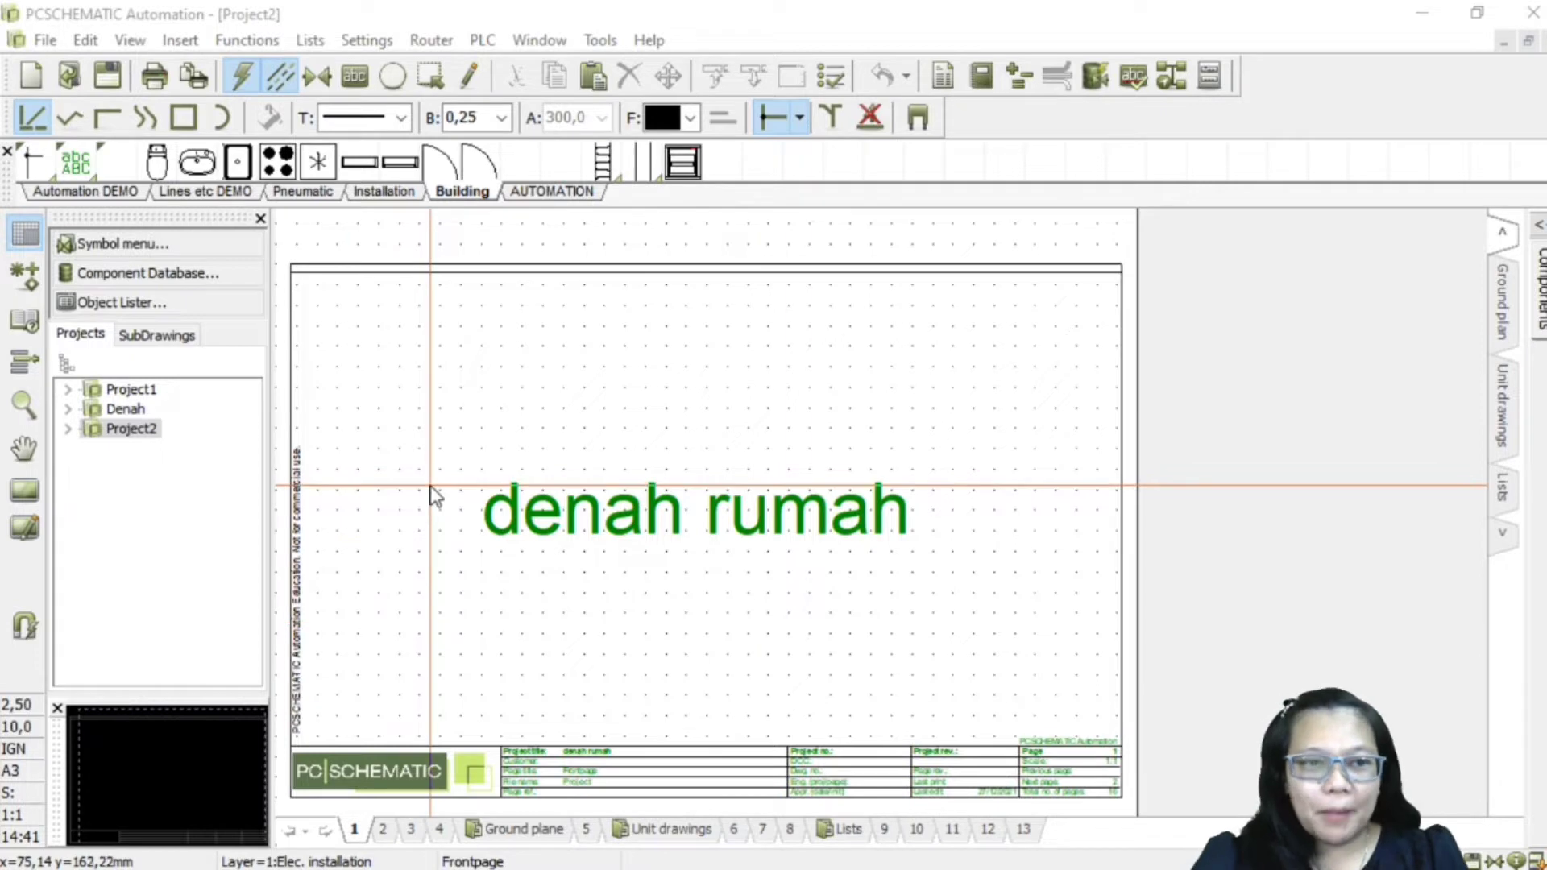
Step: Make layer 5, Ground plane, the active layer and open drawing page 5
click(25, 362)
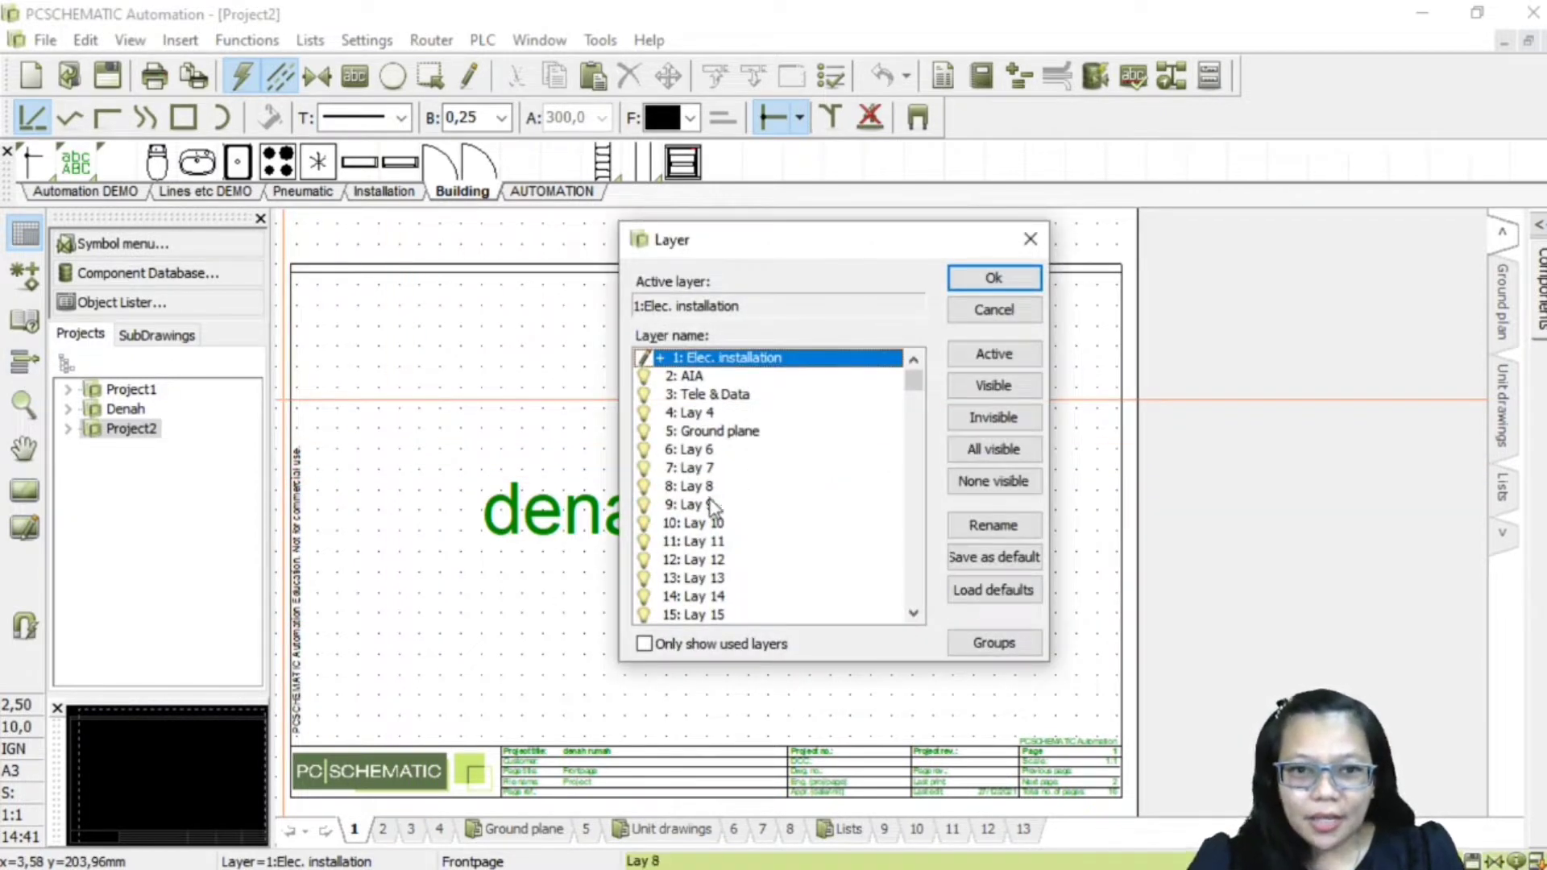
click(694, 435)
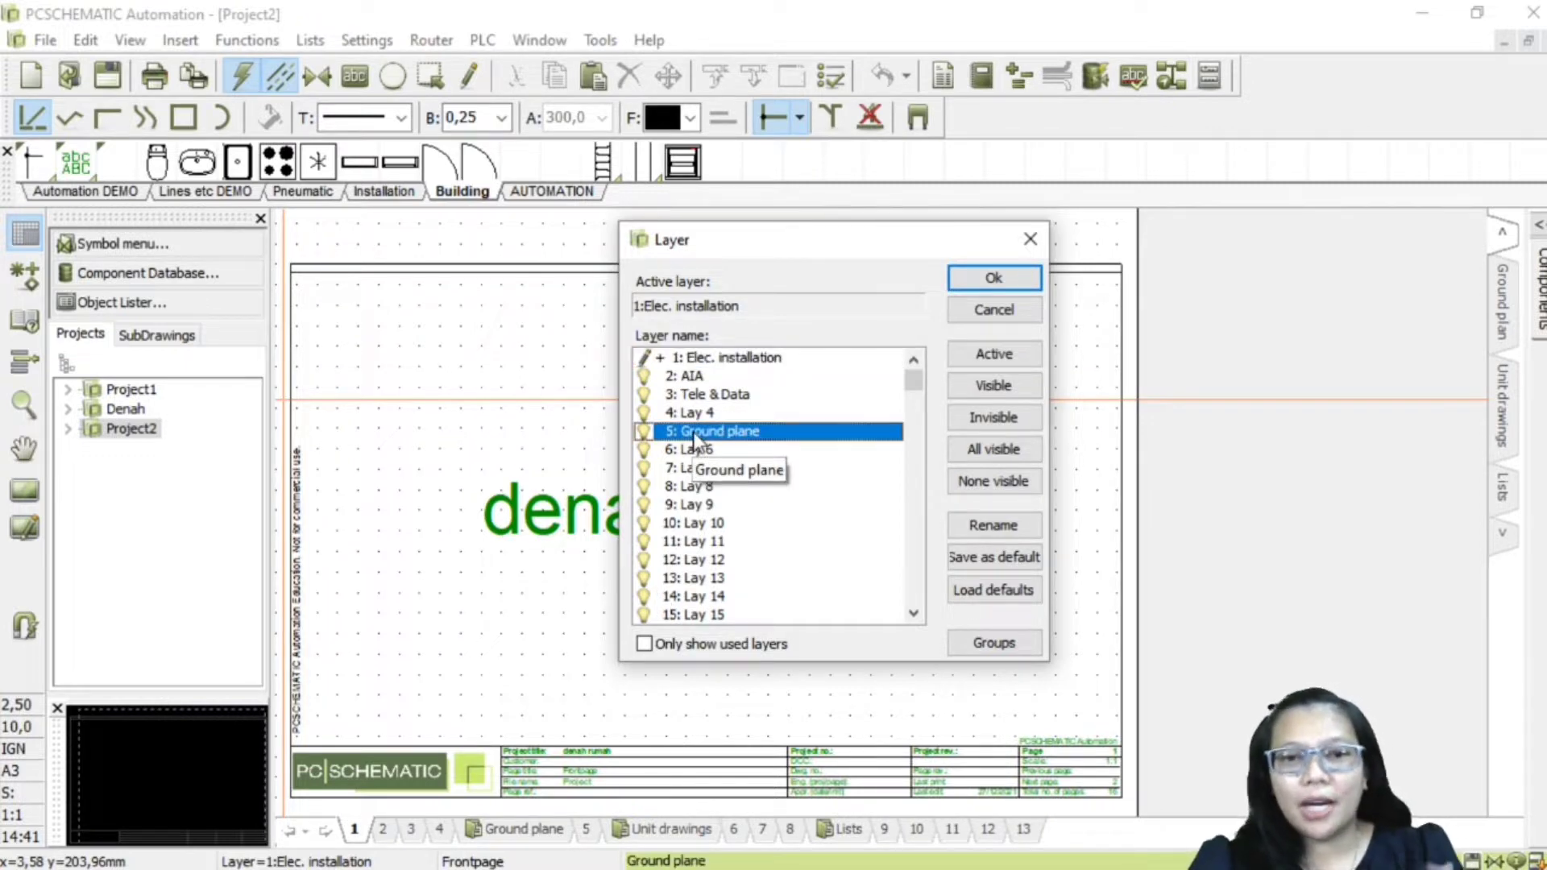
click(994, 356)
click(997, 279)
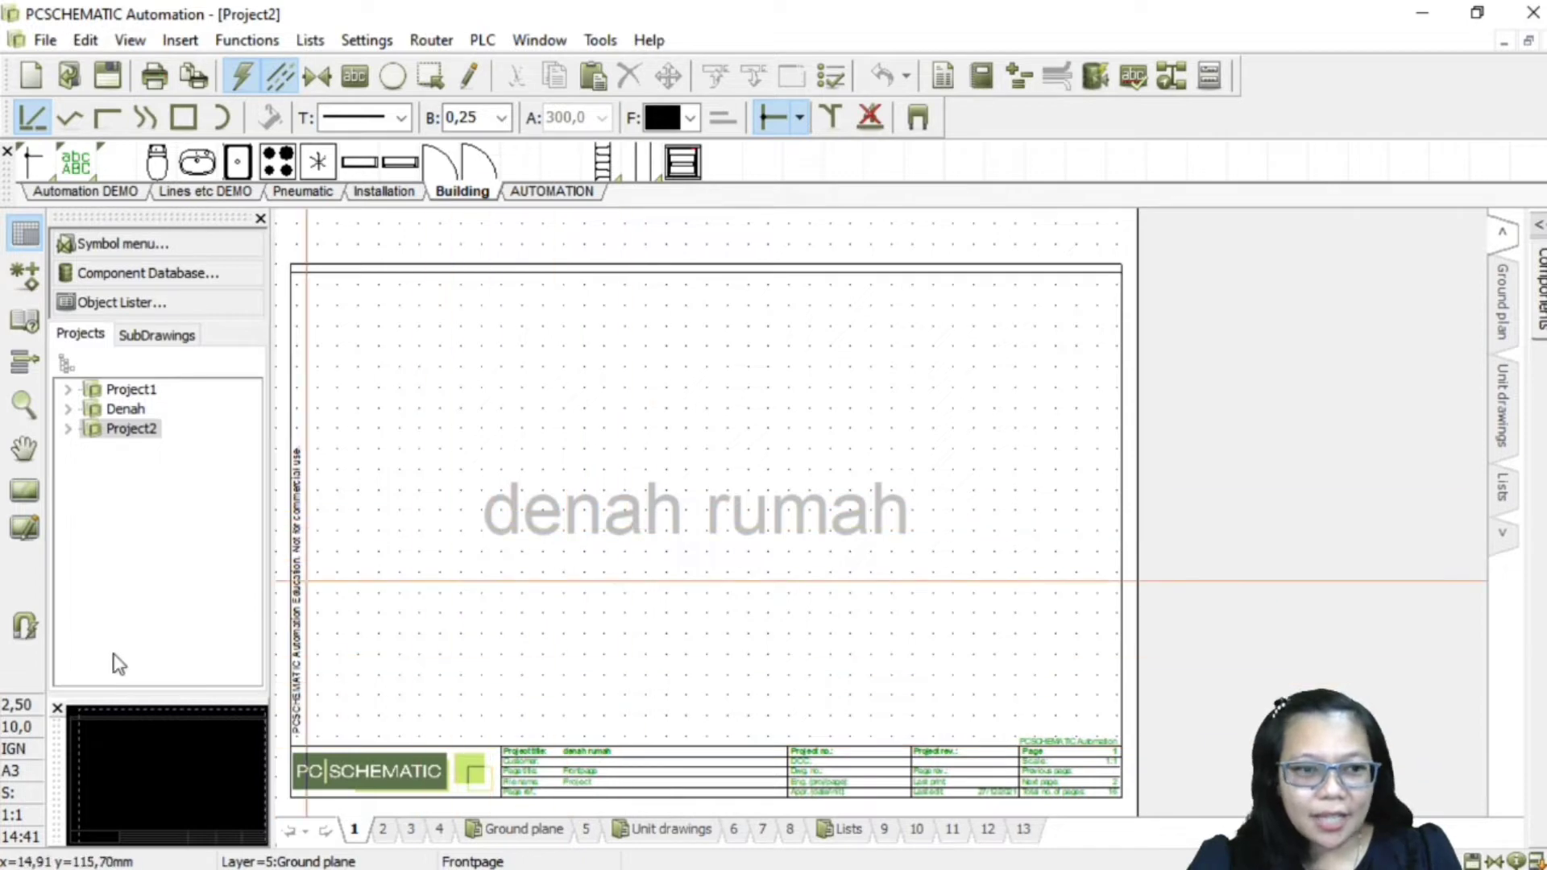
click(588, 835)
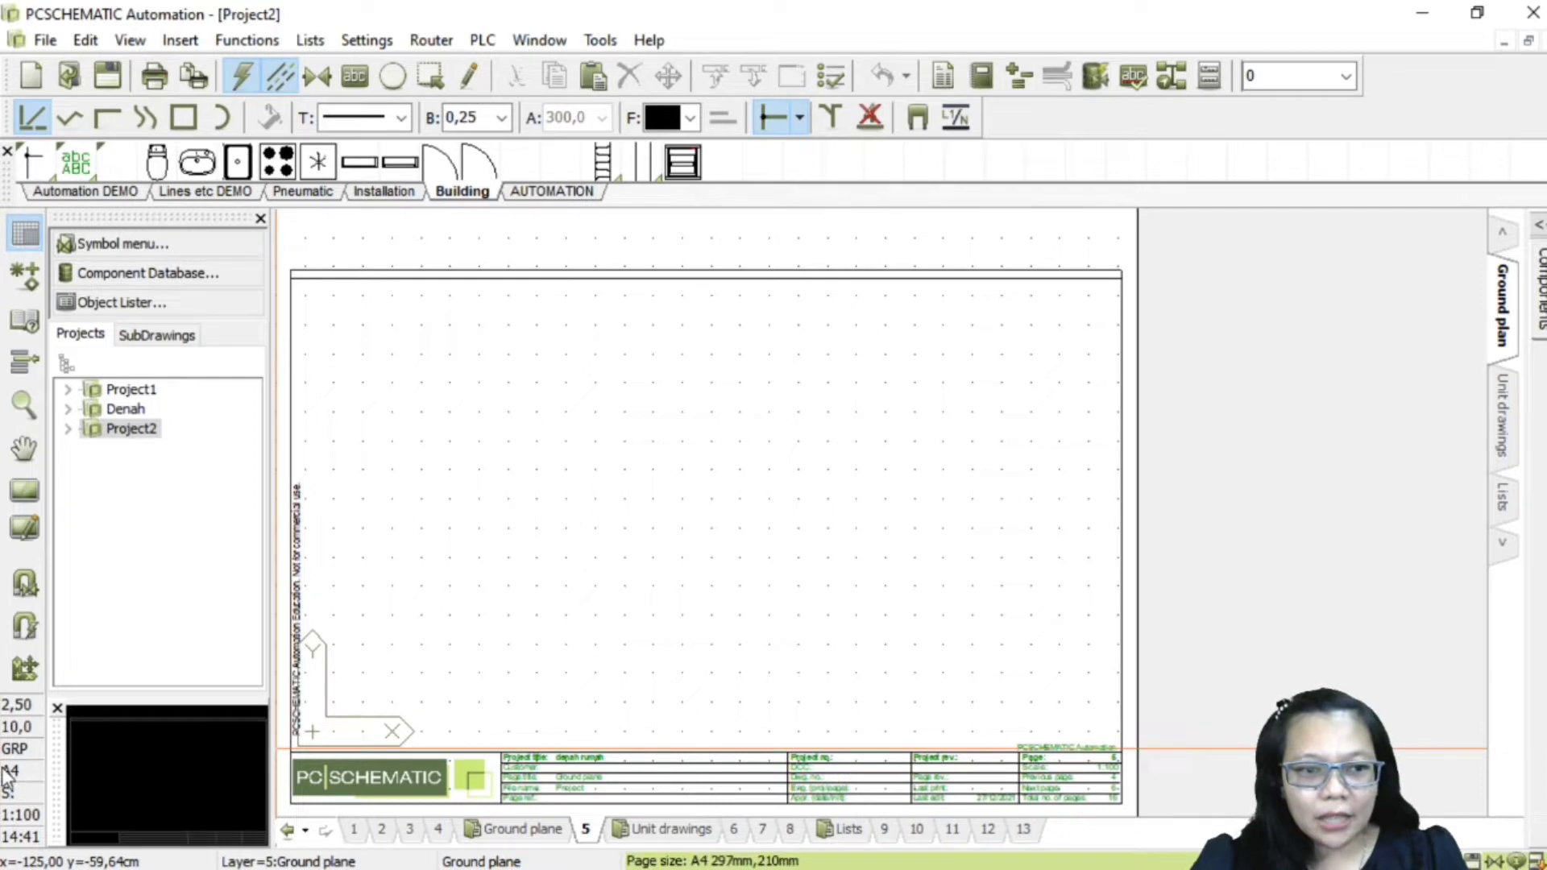
Step: Try to enter a custom scale factor of 75 in the ground plan page's setup
double_click(18, 816)
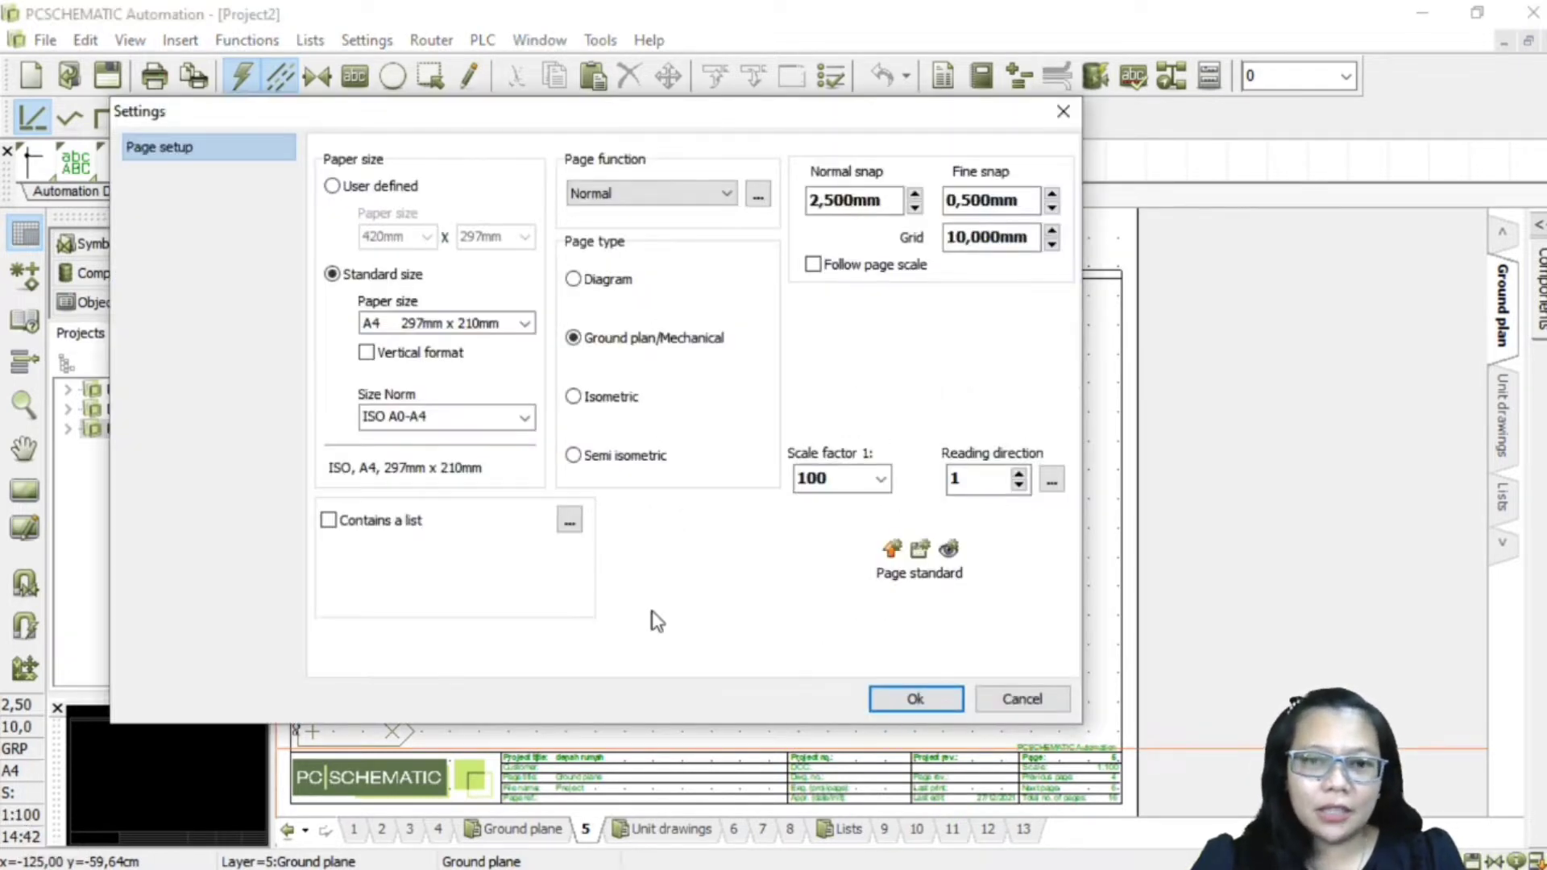
click(882, 480)
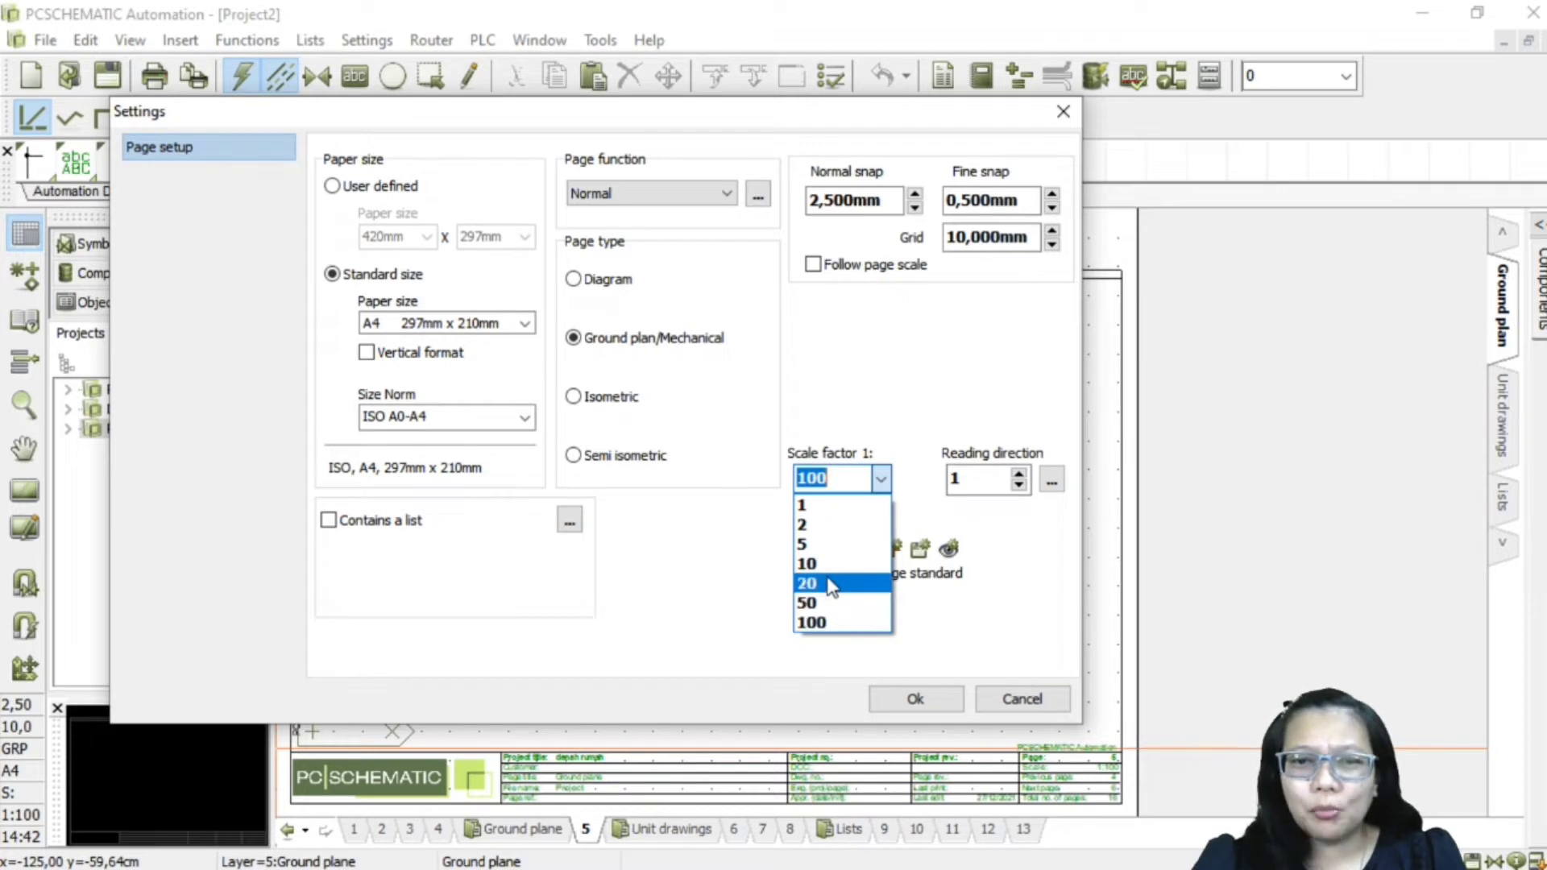
text(7510)
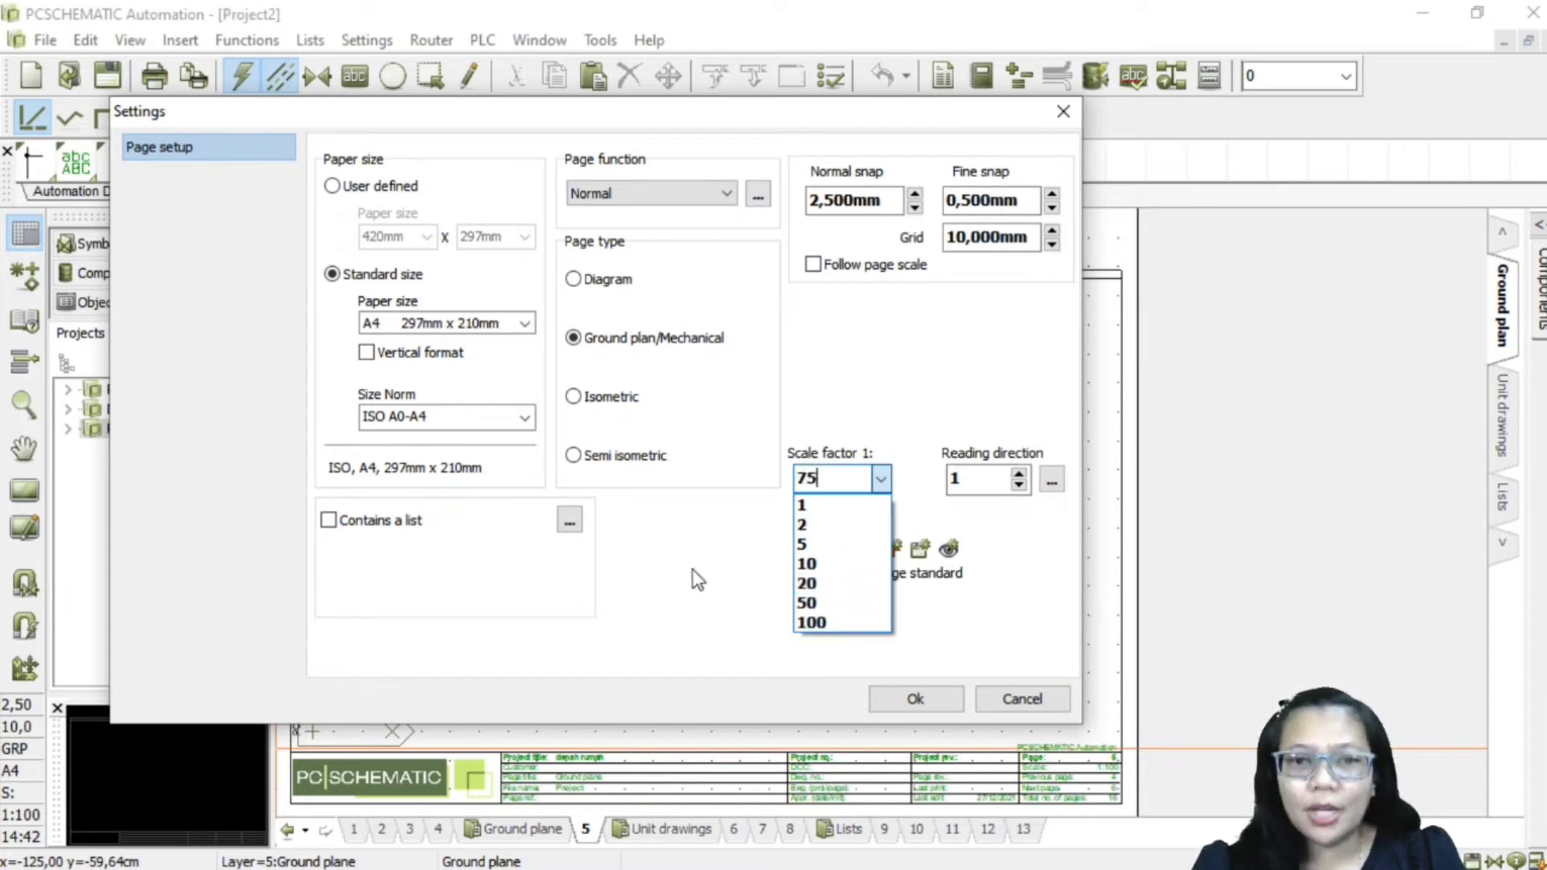
key(BackSpace)
key(BackSpace)
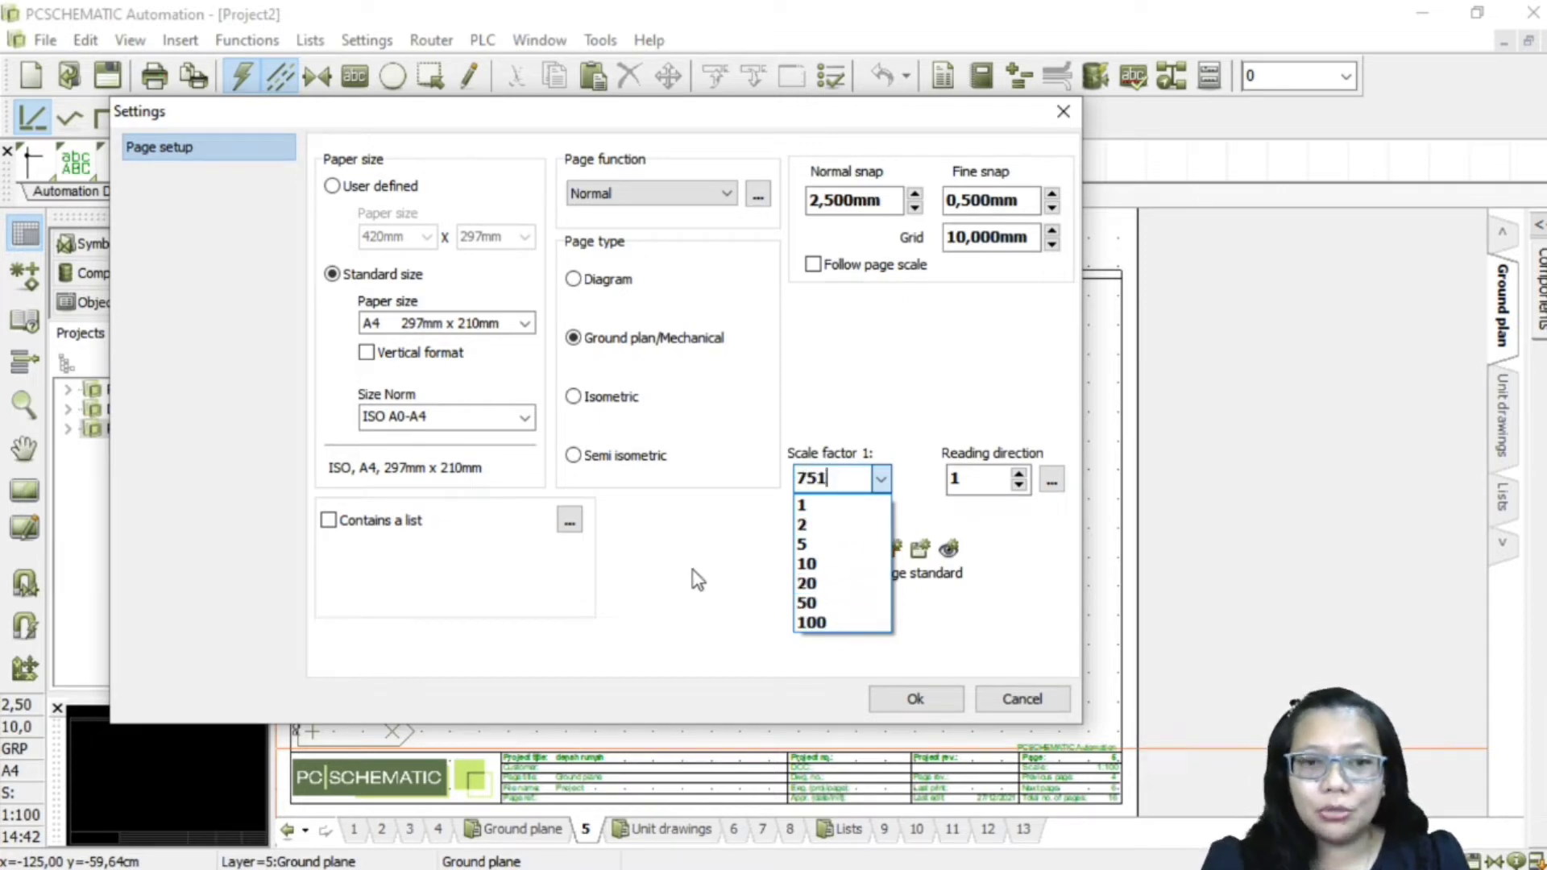
key(Return)
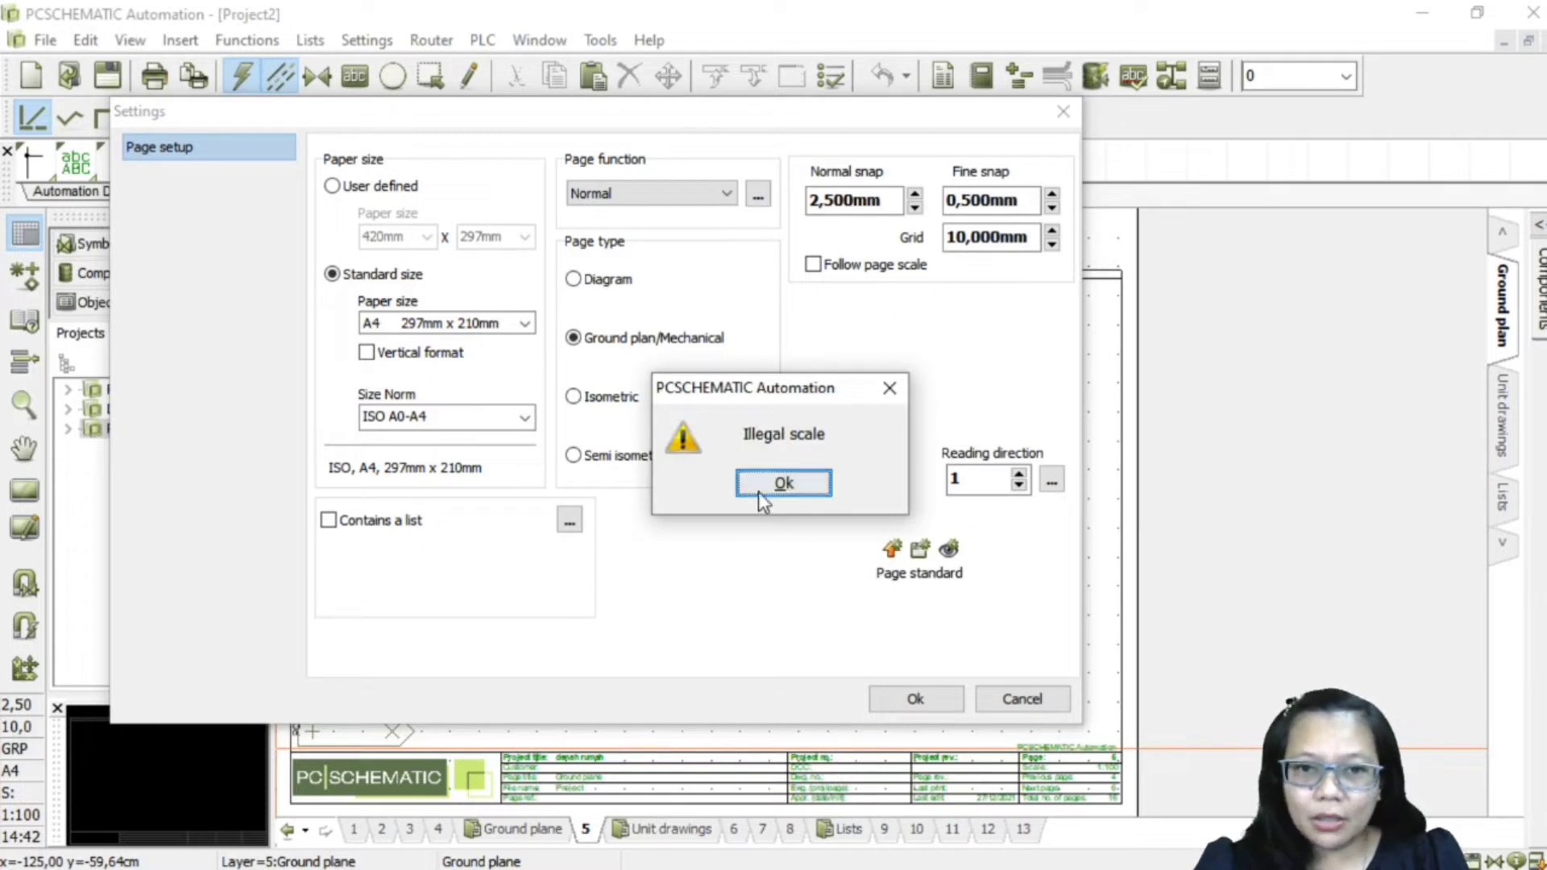
click(777, 485)
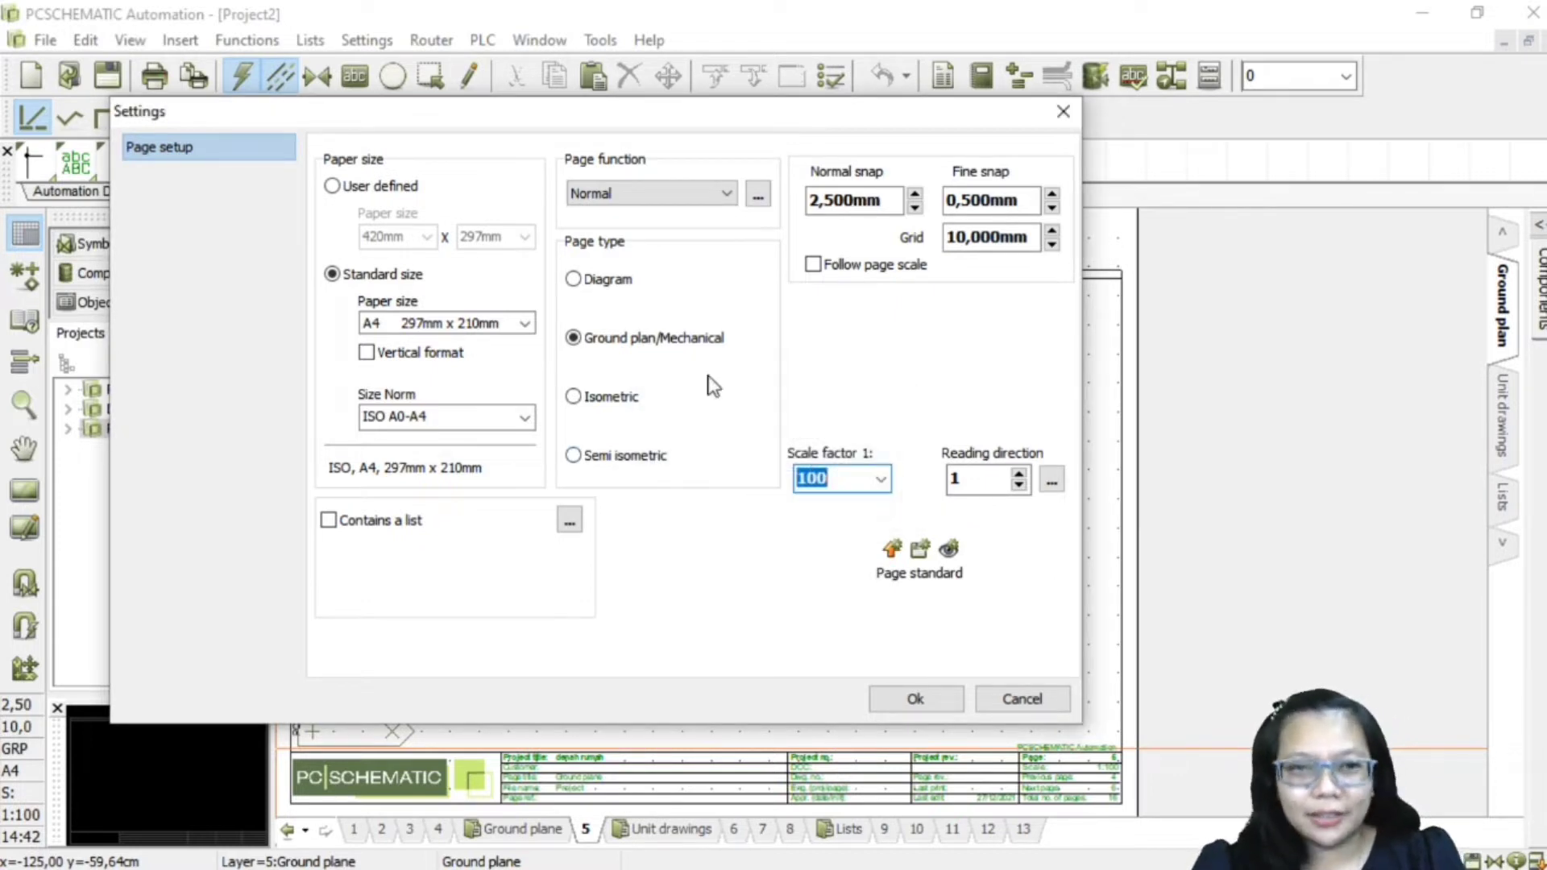
Step: Review the standard paper sizes and accept the page setup with A4 paper and scale factor 1:100
click(457, 326)
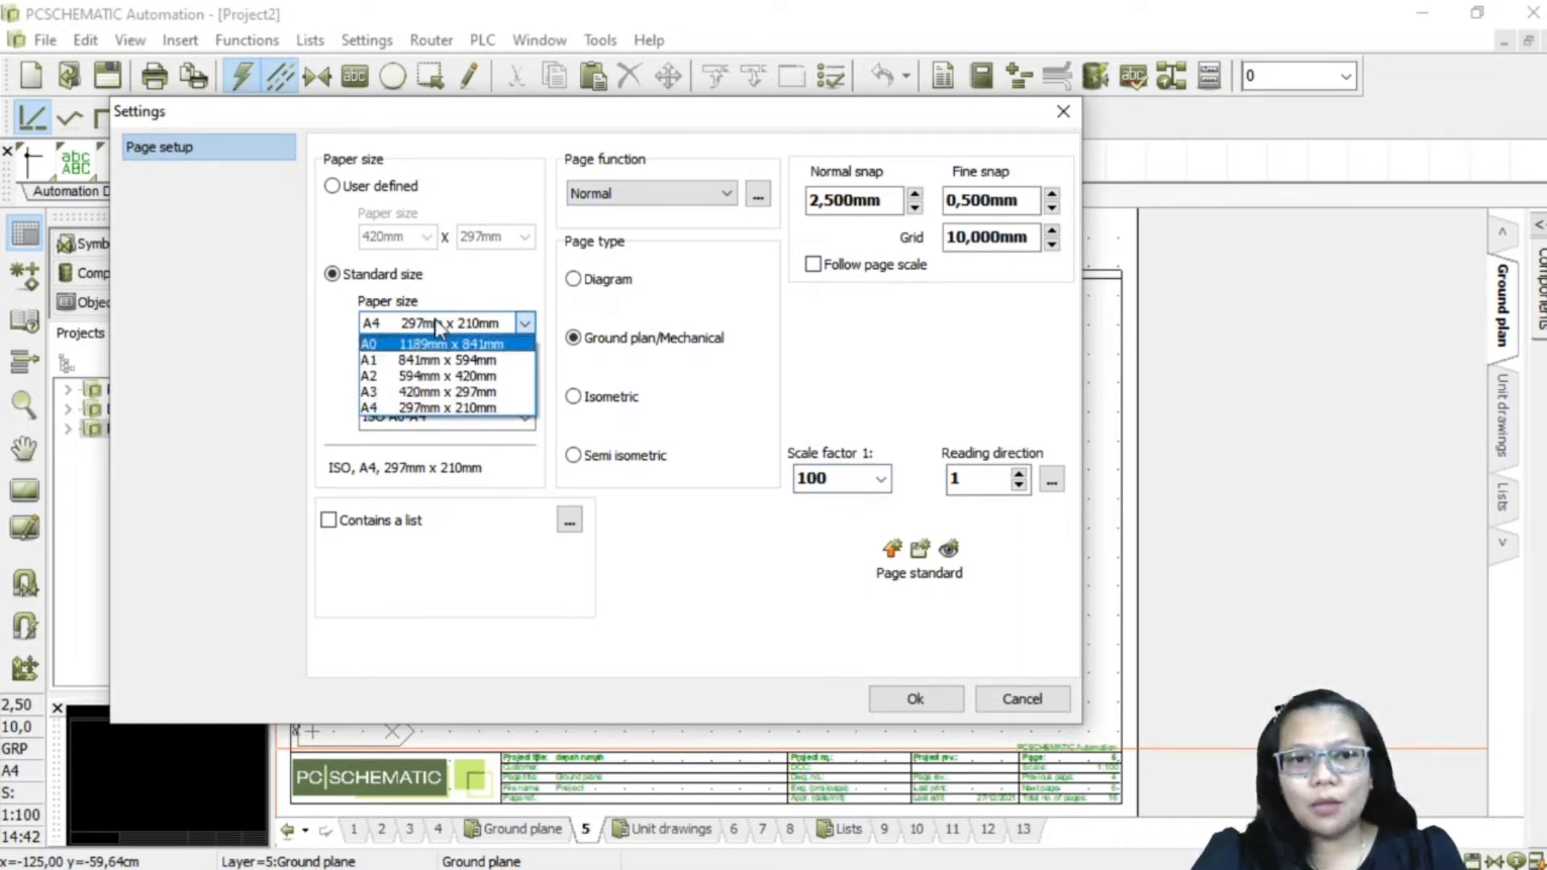
click(718, 565)
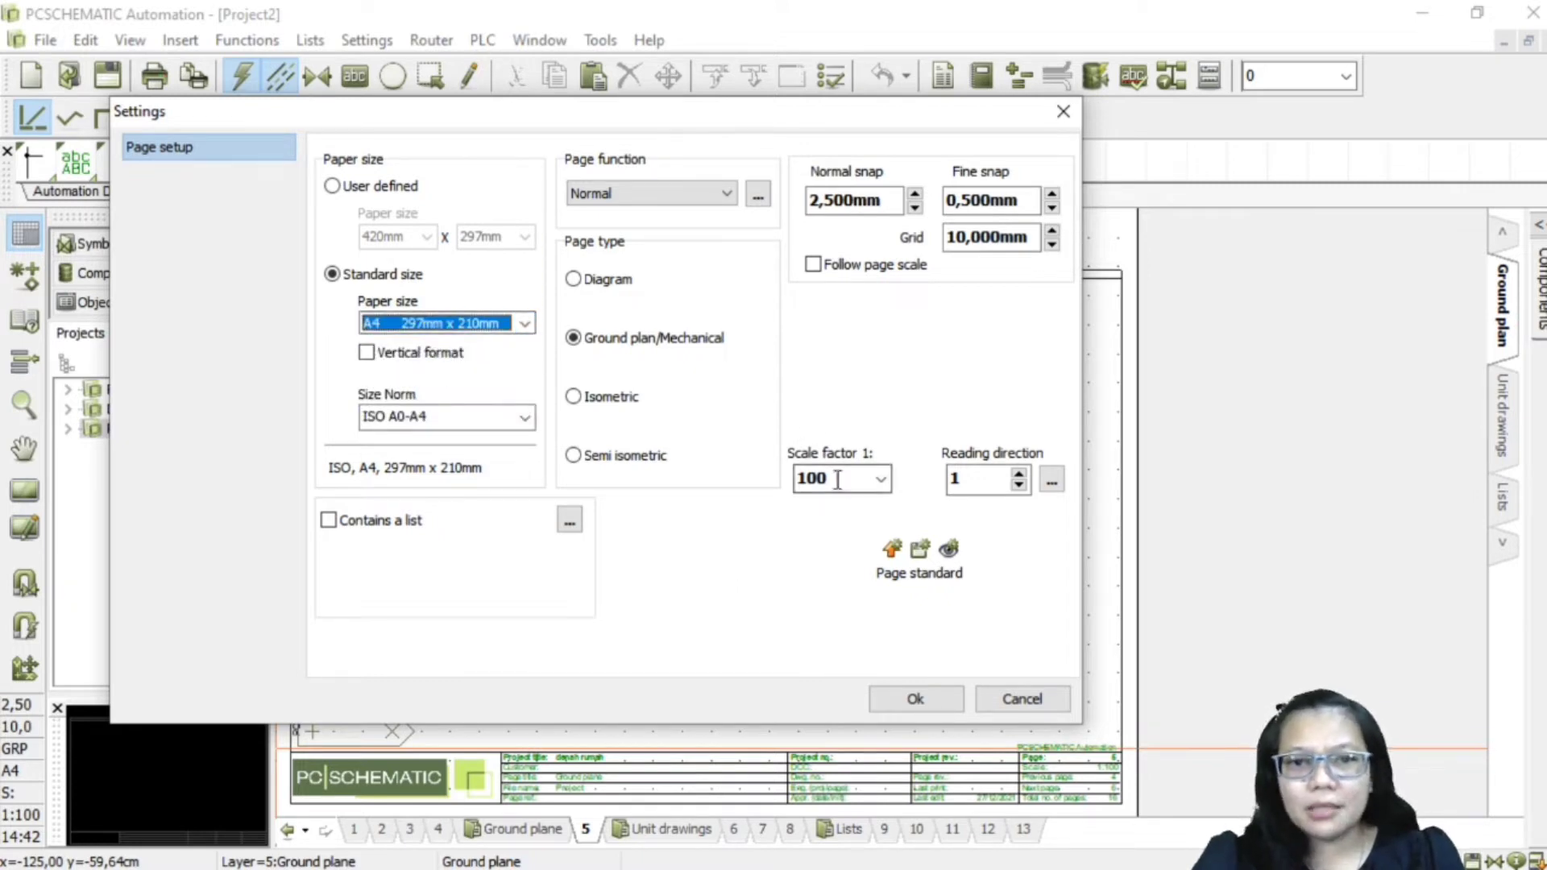
click(932, 695)
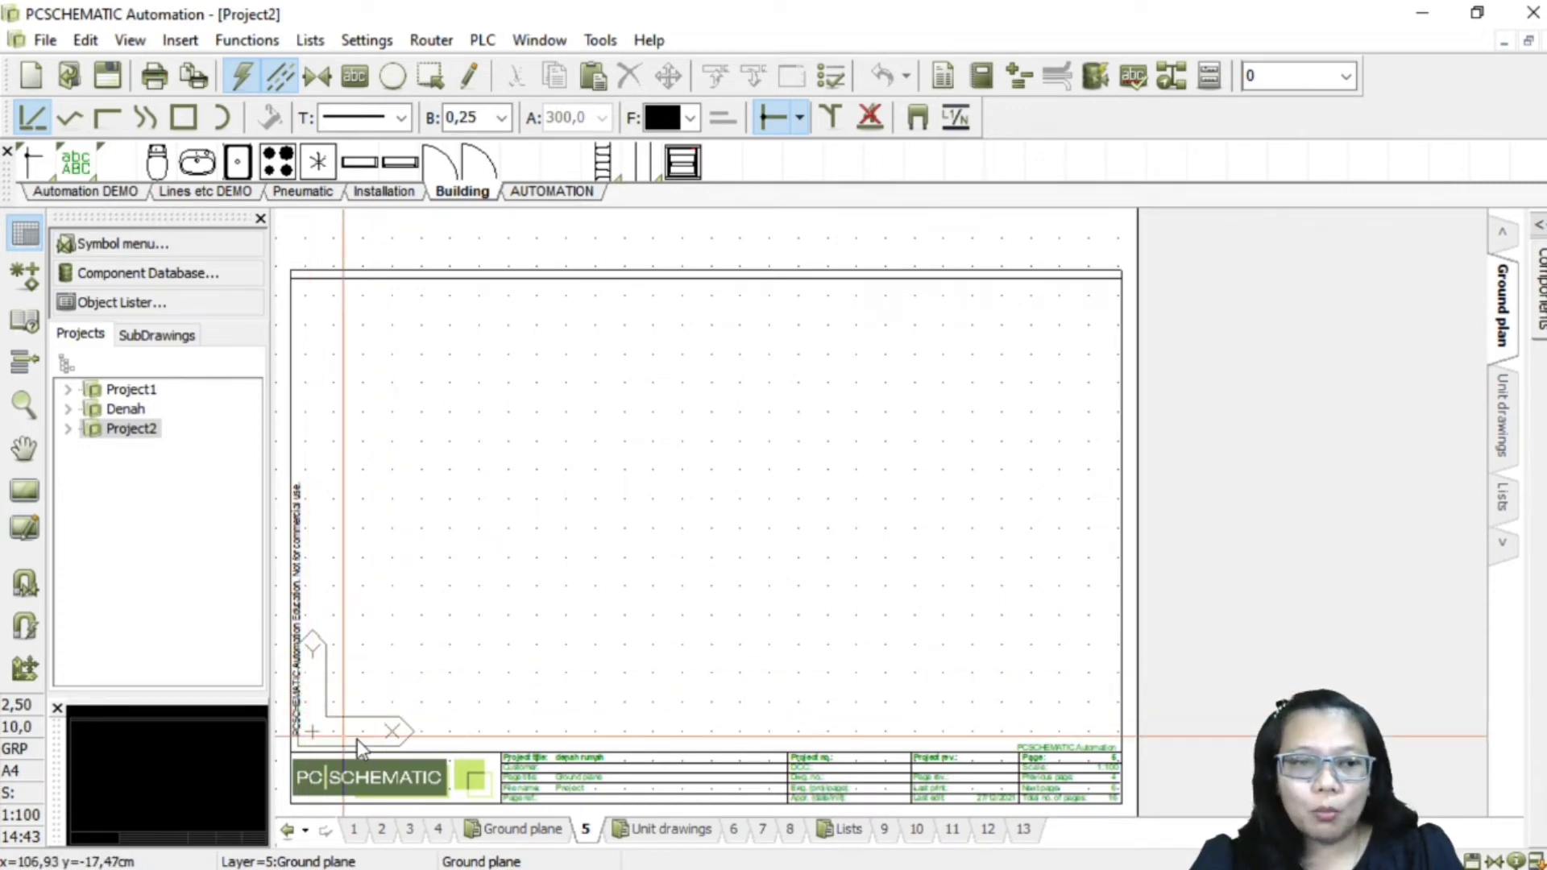
Step: Move the ground plan's origin about 1.7 m to the right and 2 m up into the sheet
click(25, 668)
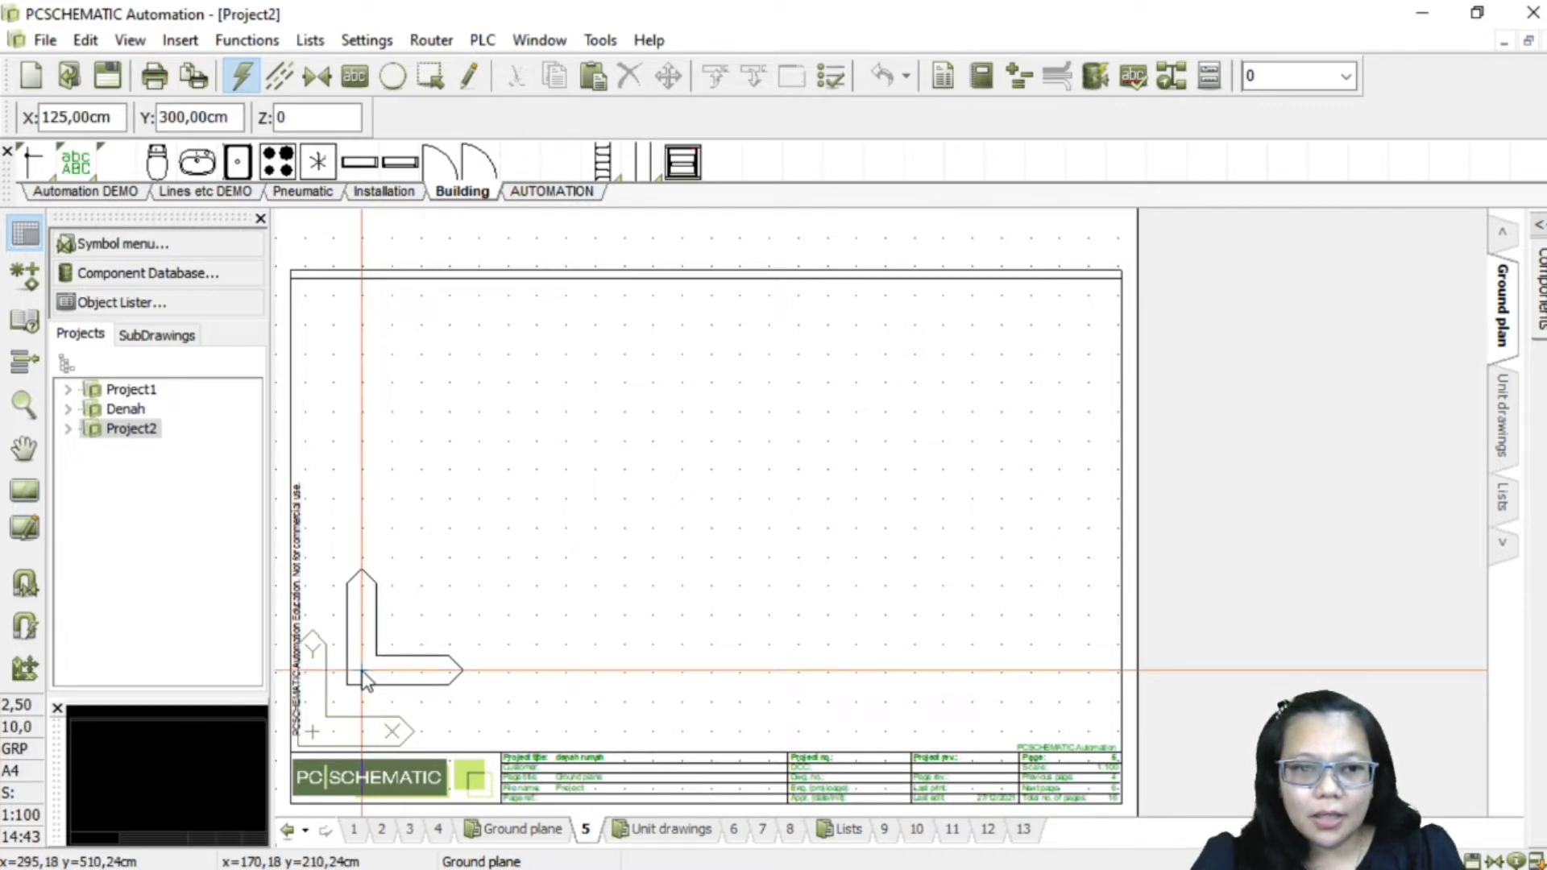
click(361, 674)
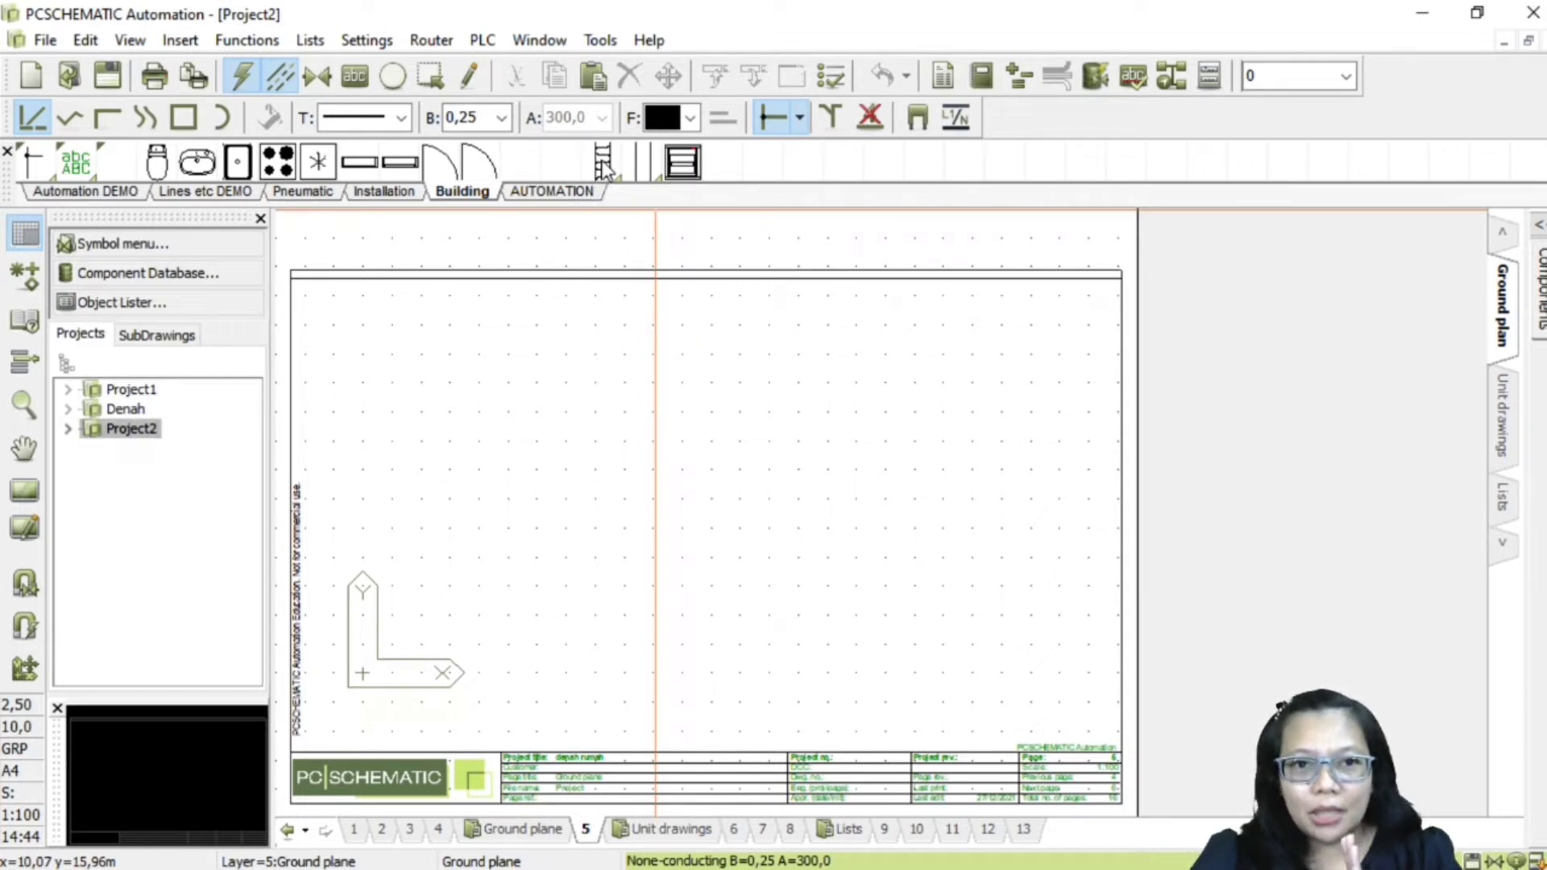
Step: Draw a closed rectangular wall outline with the hatched line type, 15 m by 9 m, starting at the origin
click(470, 76)
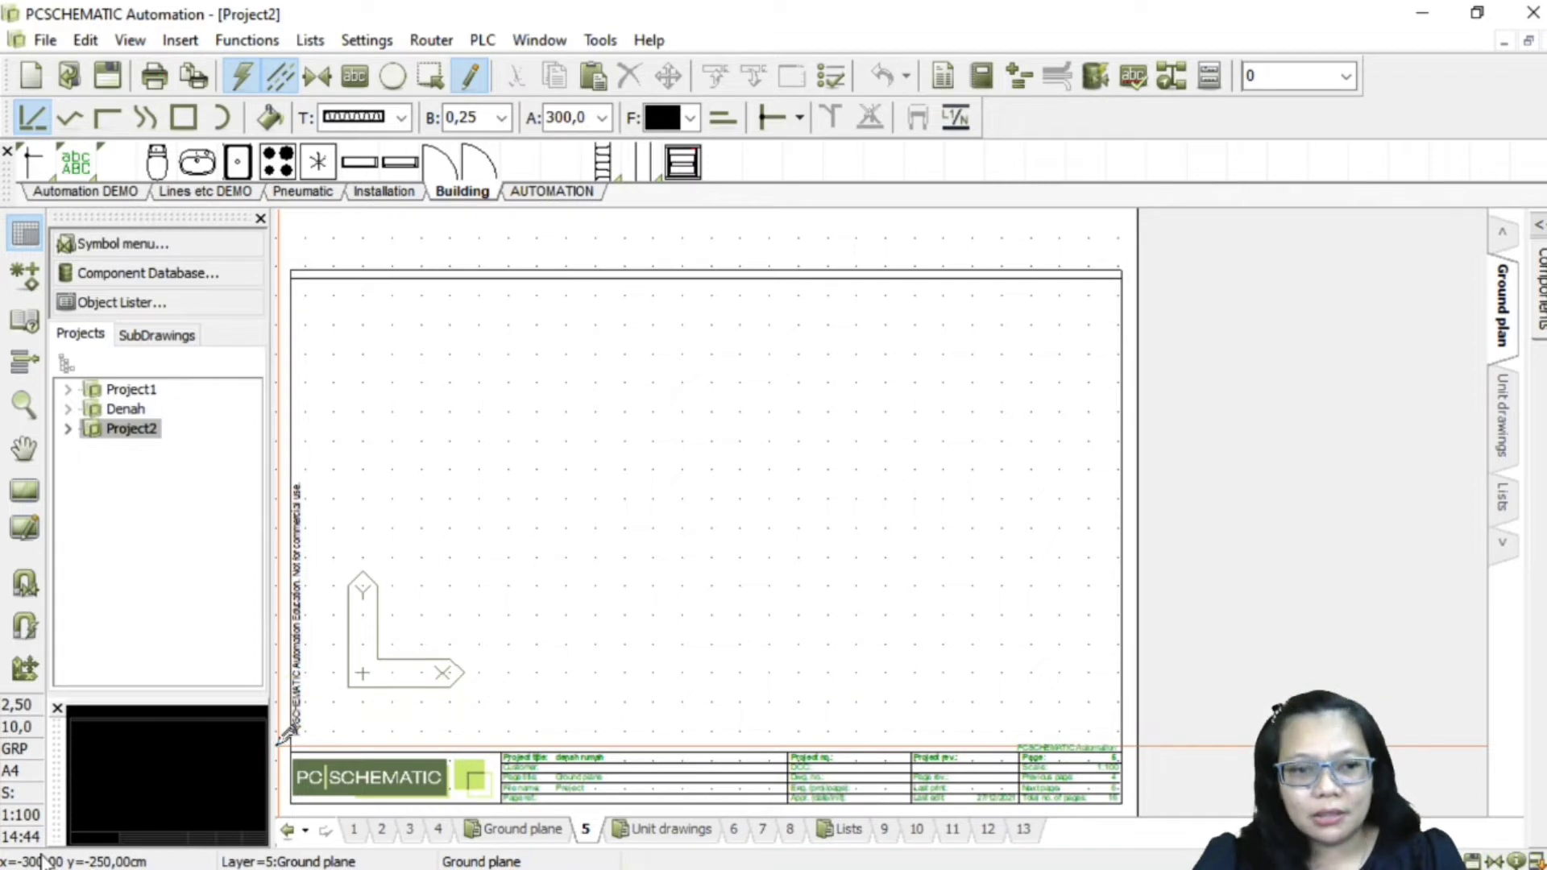
click(366, 672)
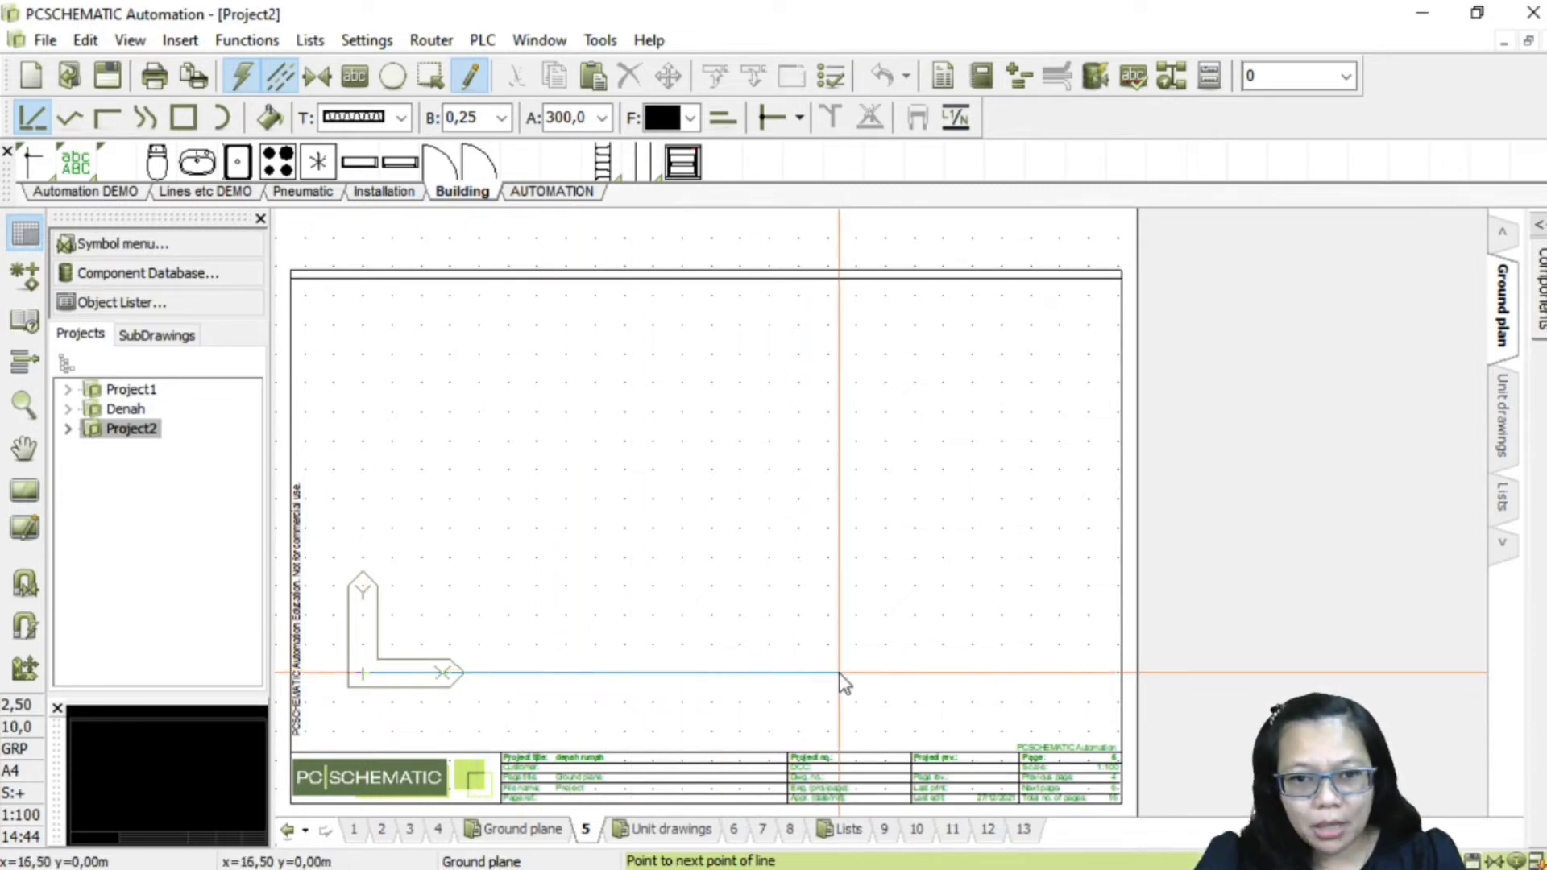
click(798, 675)
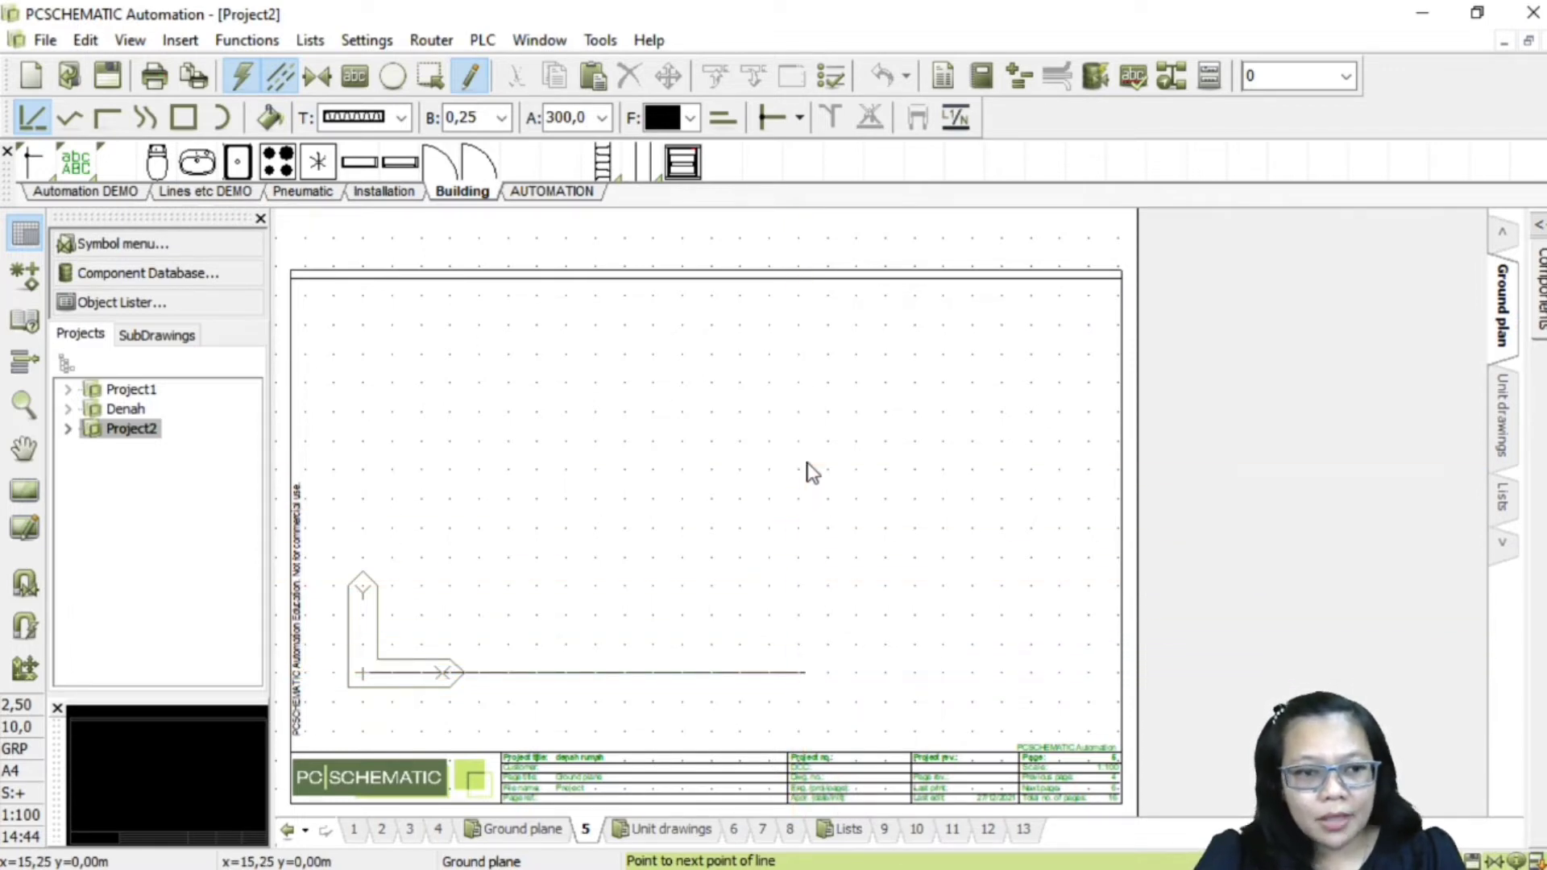
click(797, 674)
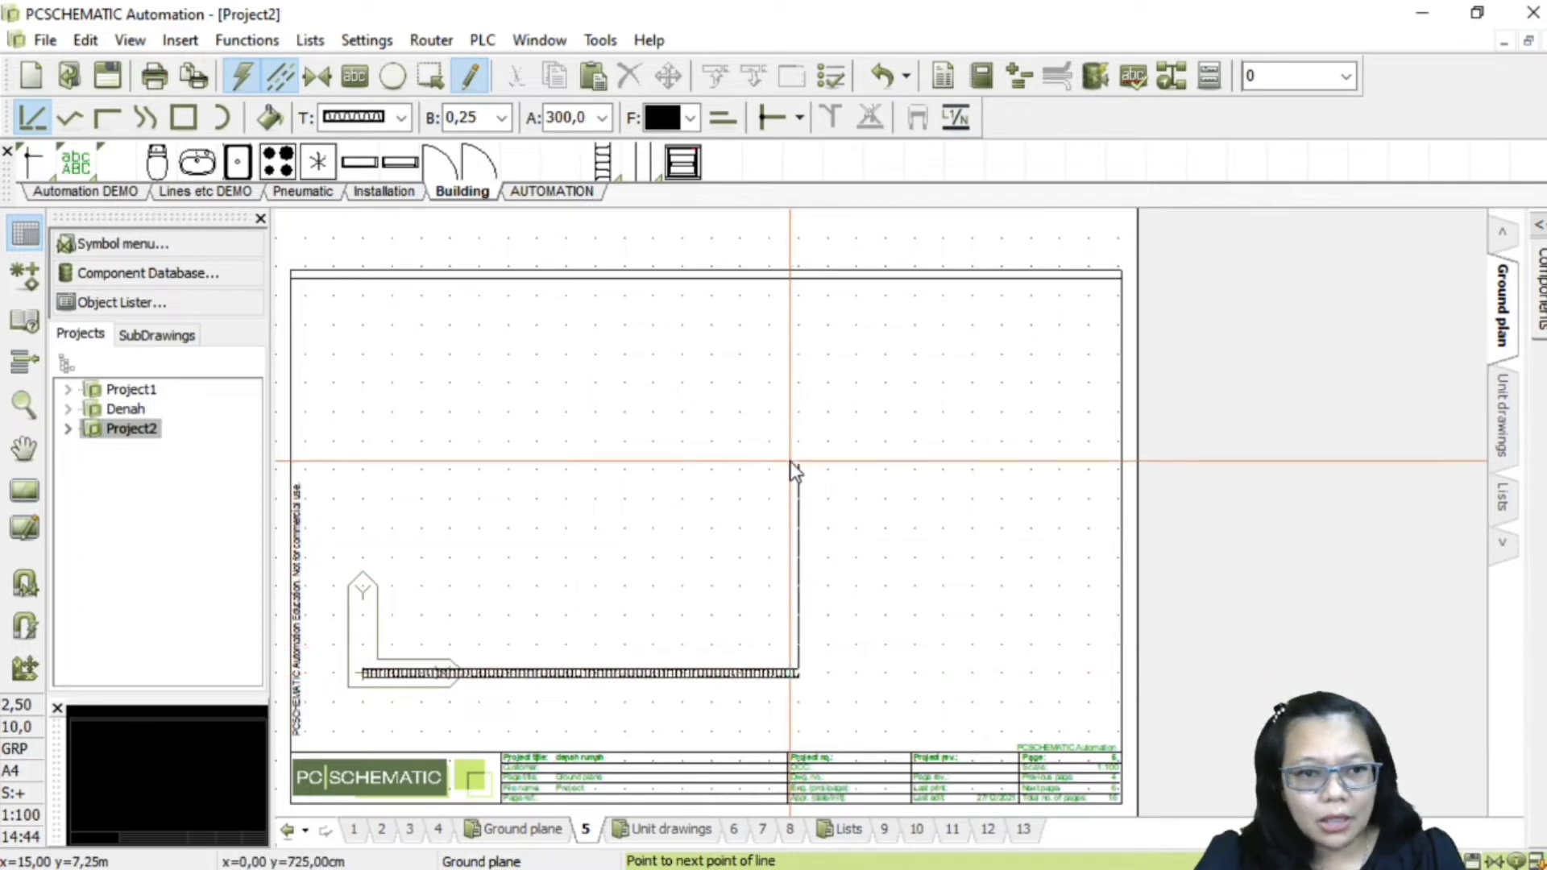
click(796, 413)
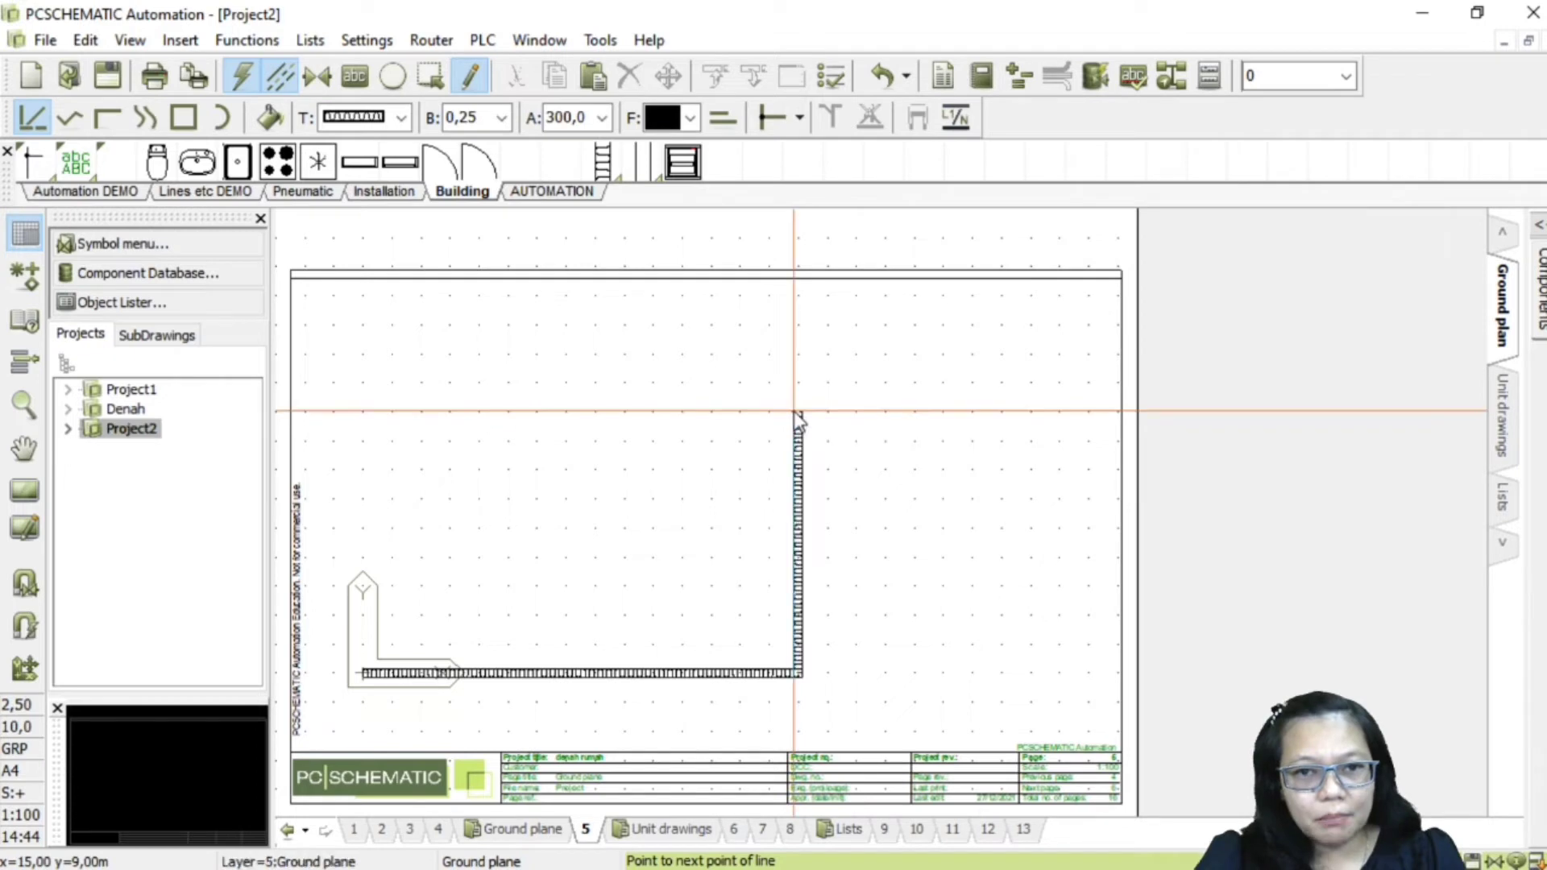
click(365, 419)
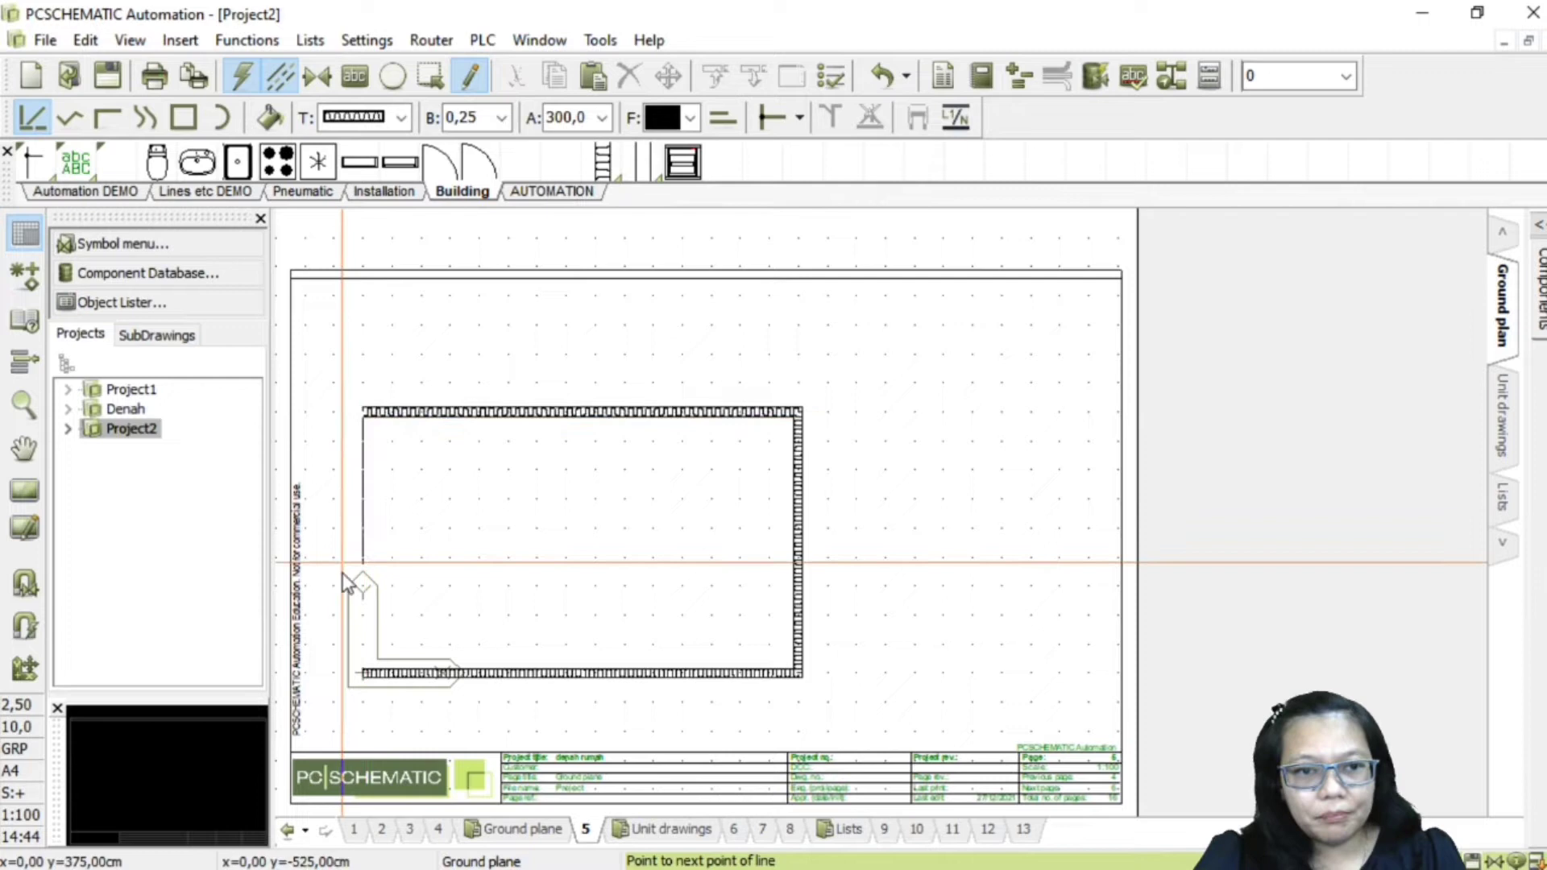
click(363, 674)
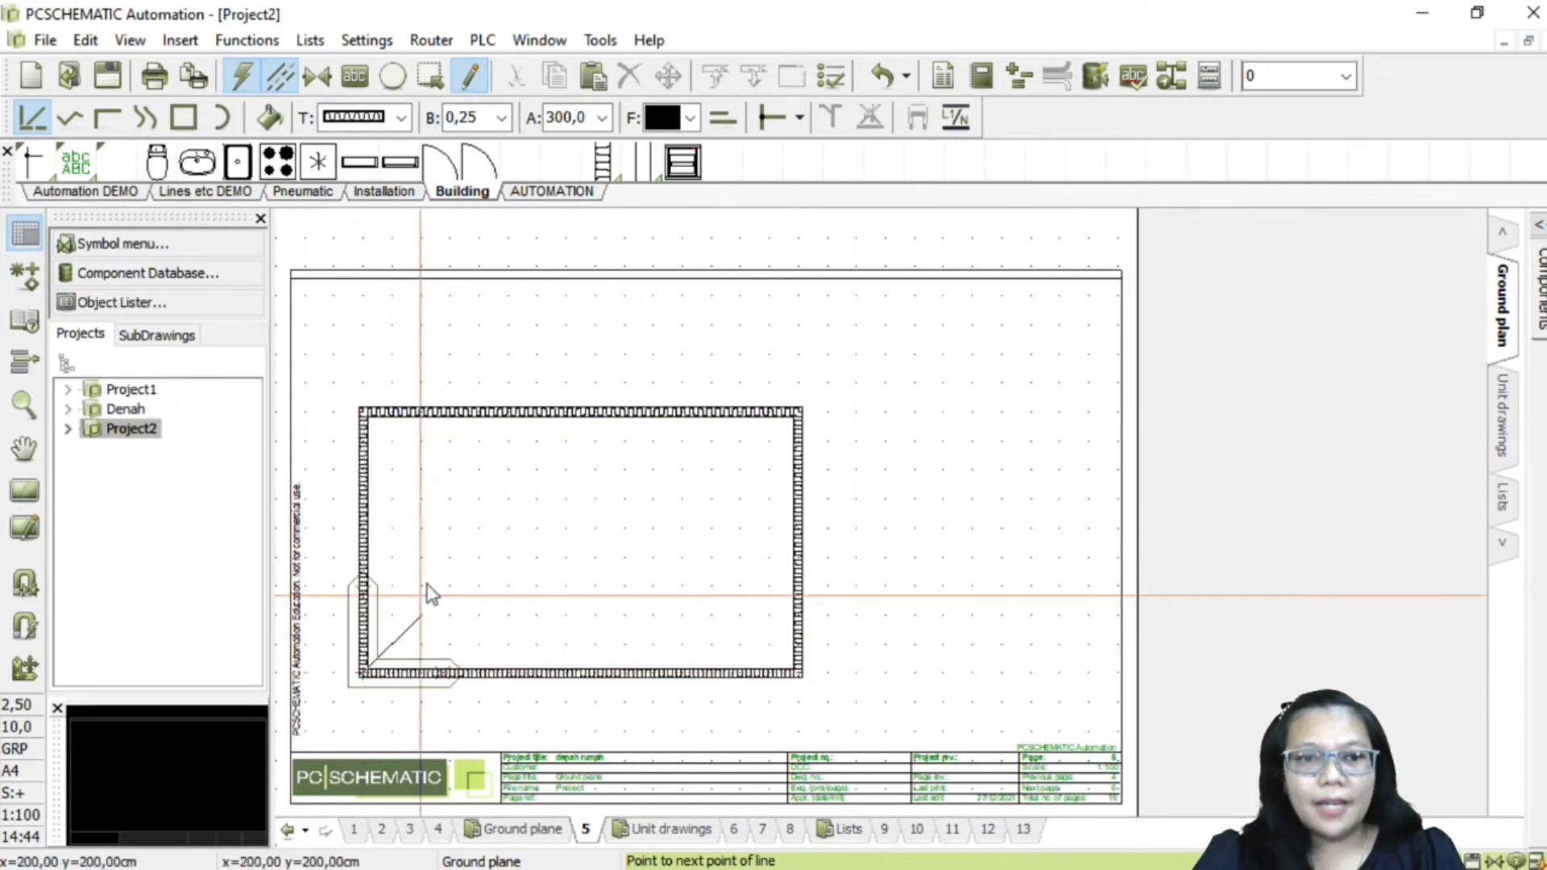
key(Escape)
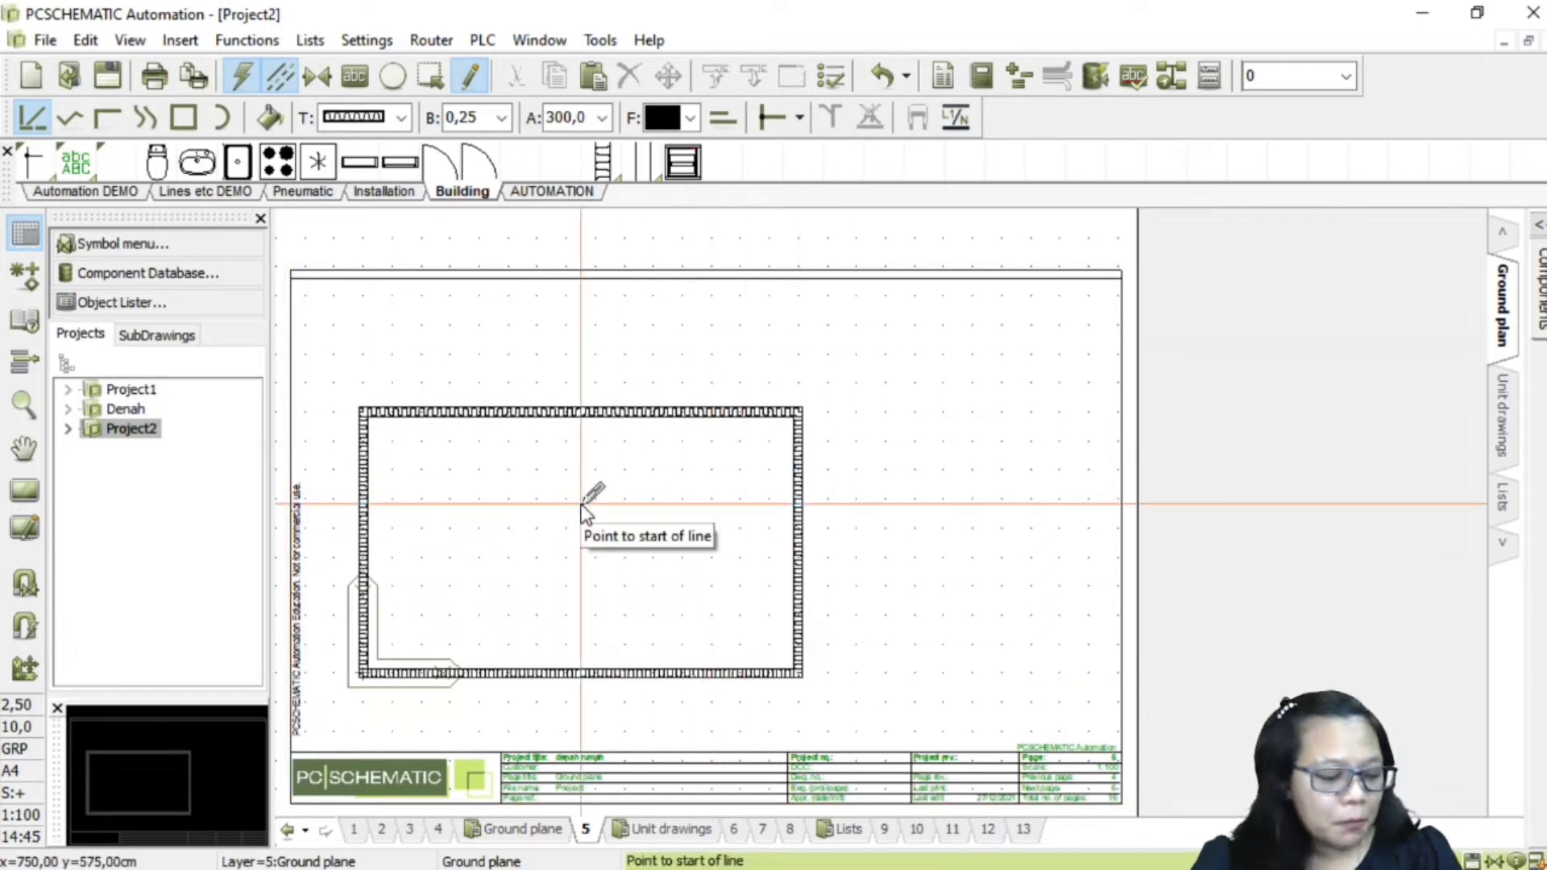
Step: Undo all four walls of the drawn rectangular outline
key(ctrl+z)
key(ctrl+z)
key(ctrl+z)
key(ctrl+z)
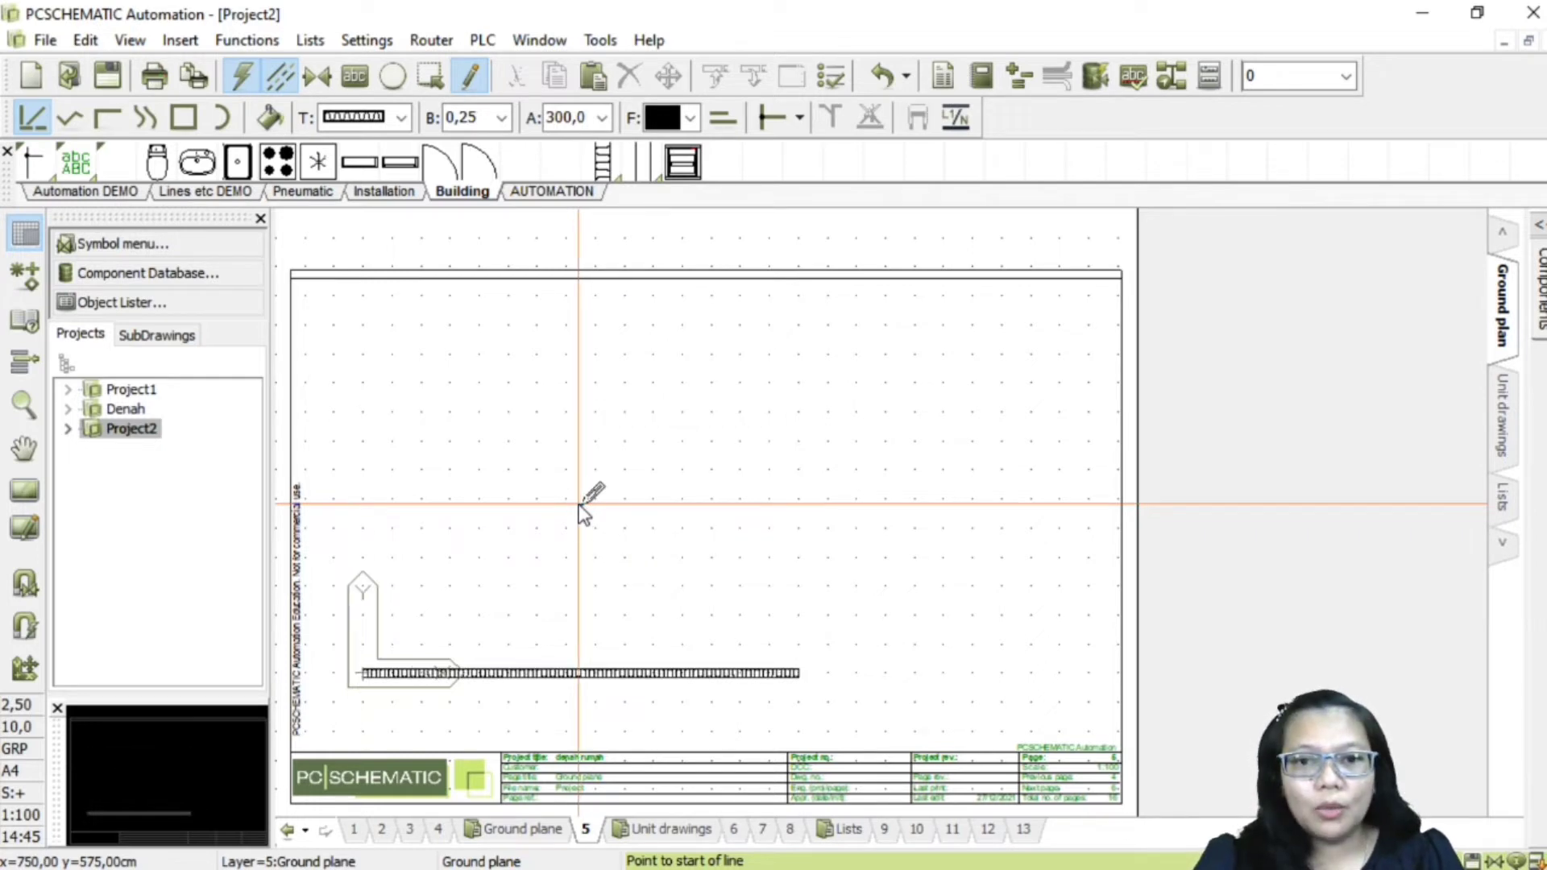
Step: Draw the bottom wall by coordinates, starting at absolute X 0, Y 0 and ending at relative X 15 m, Y 0
click(233, 42)
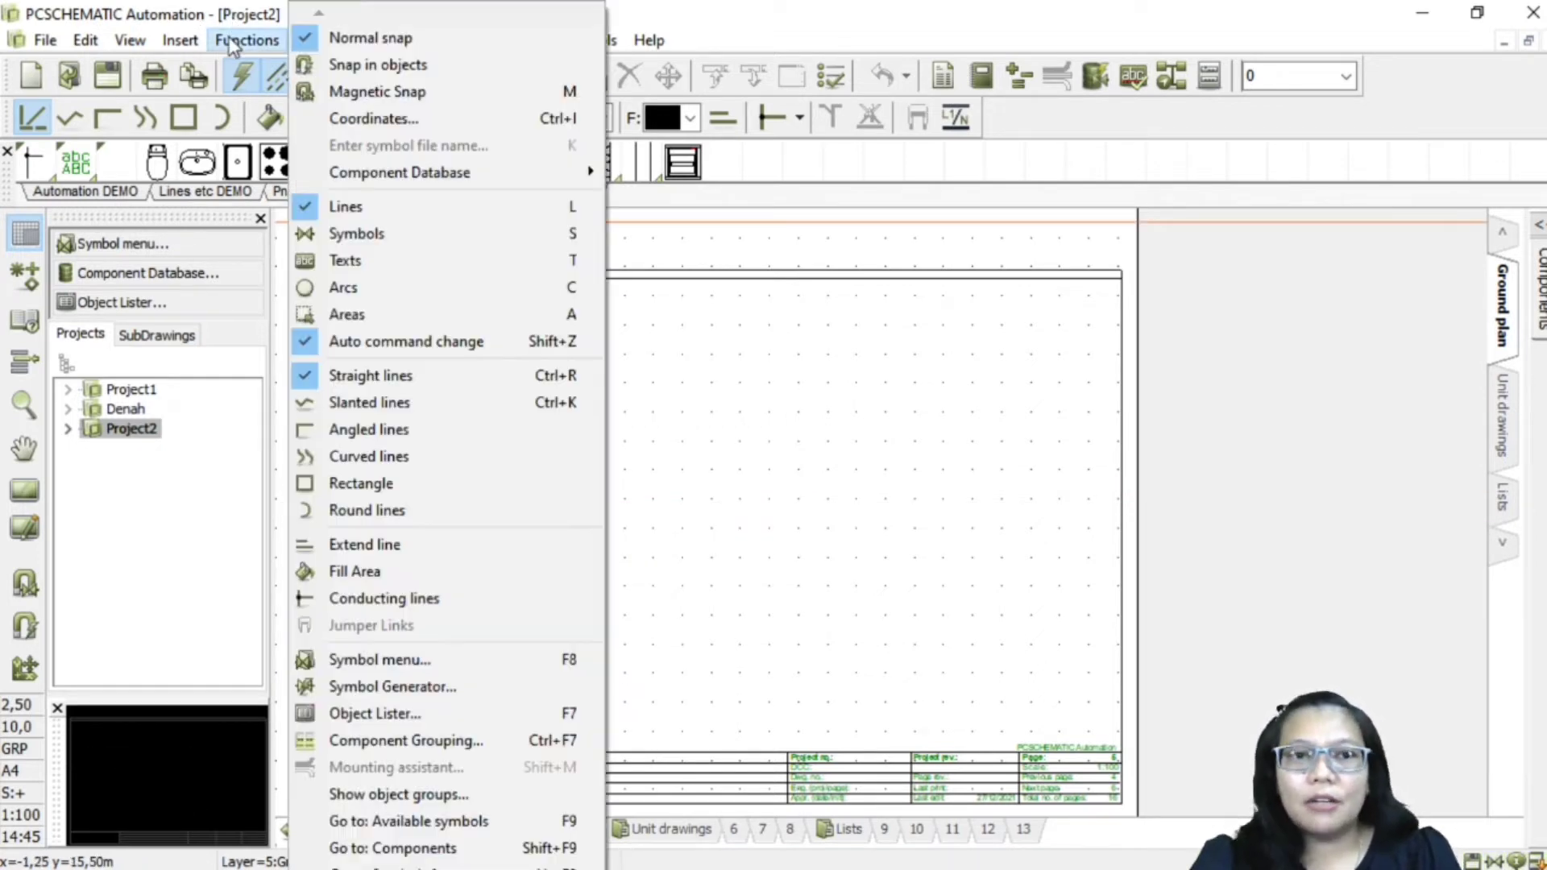
click(398, 119)
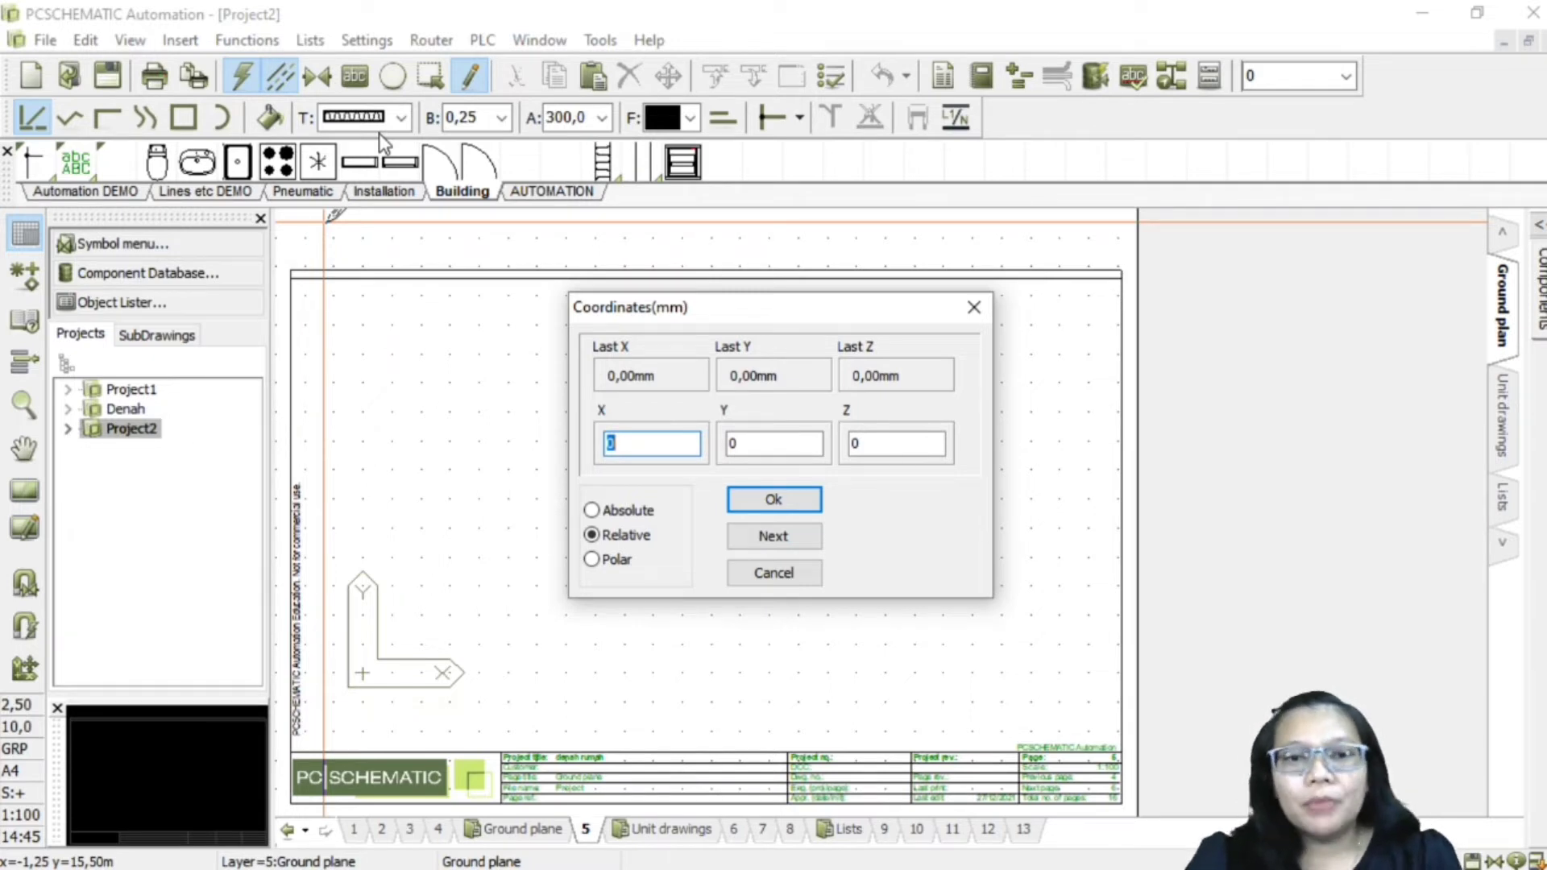
click(609, 516)
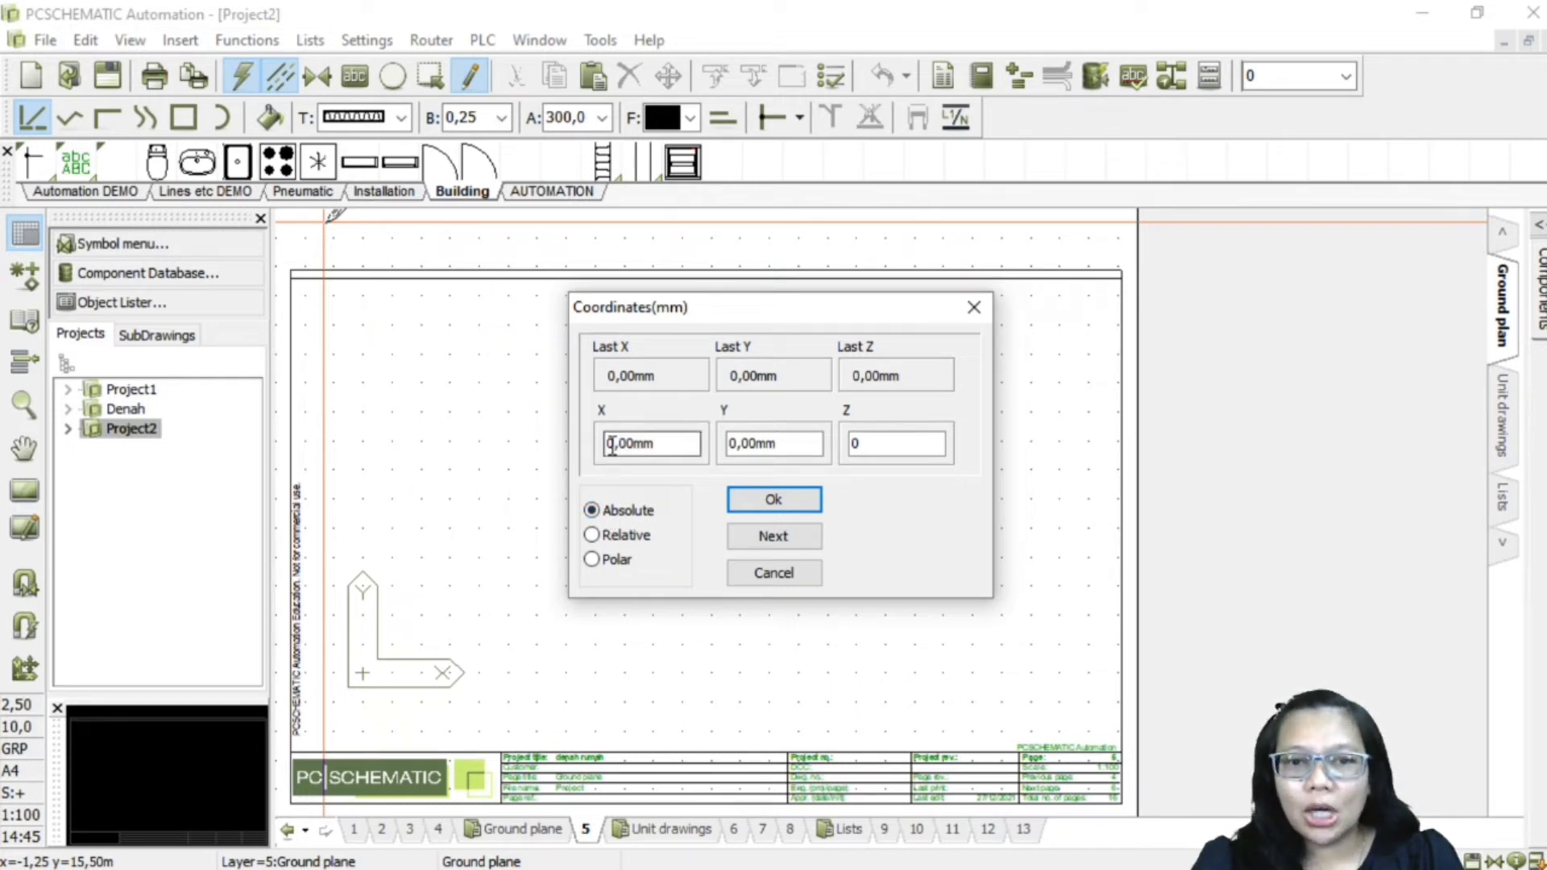
click(774, 500)
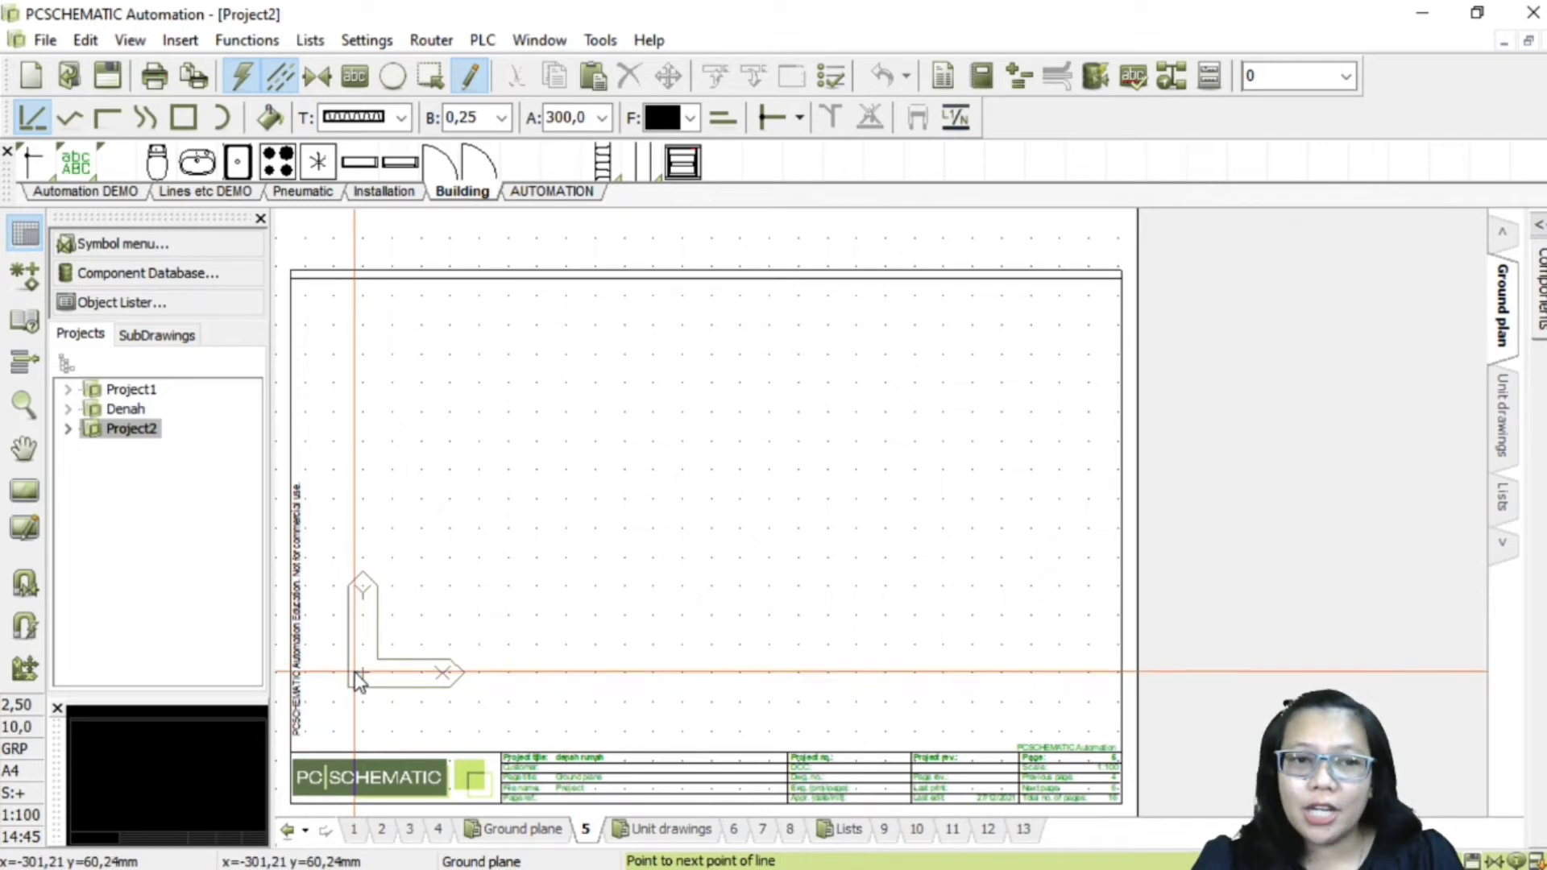
click(258, 39)
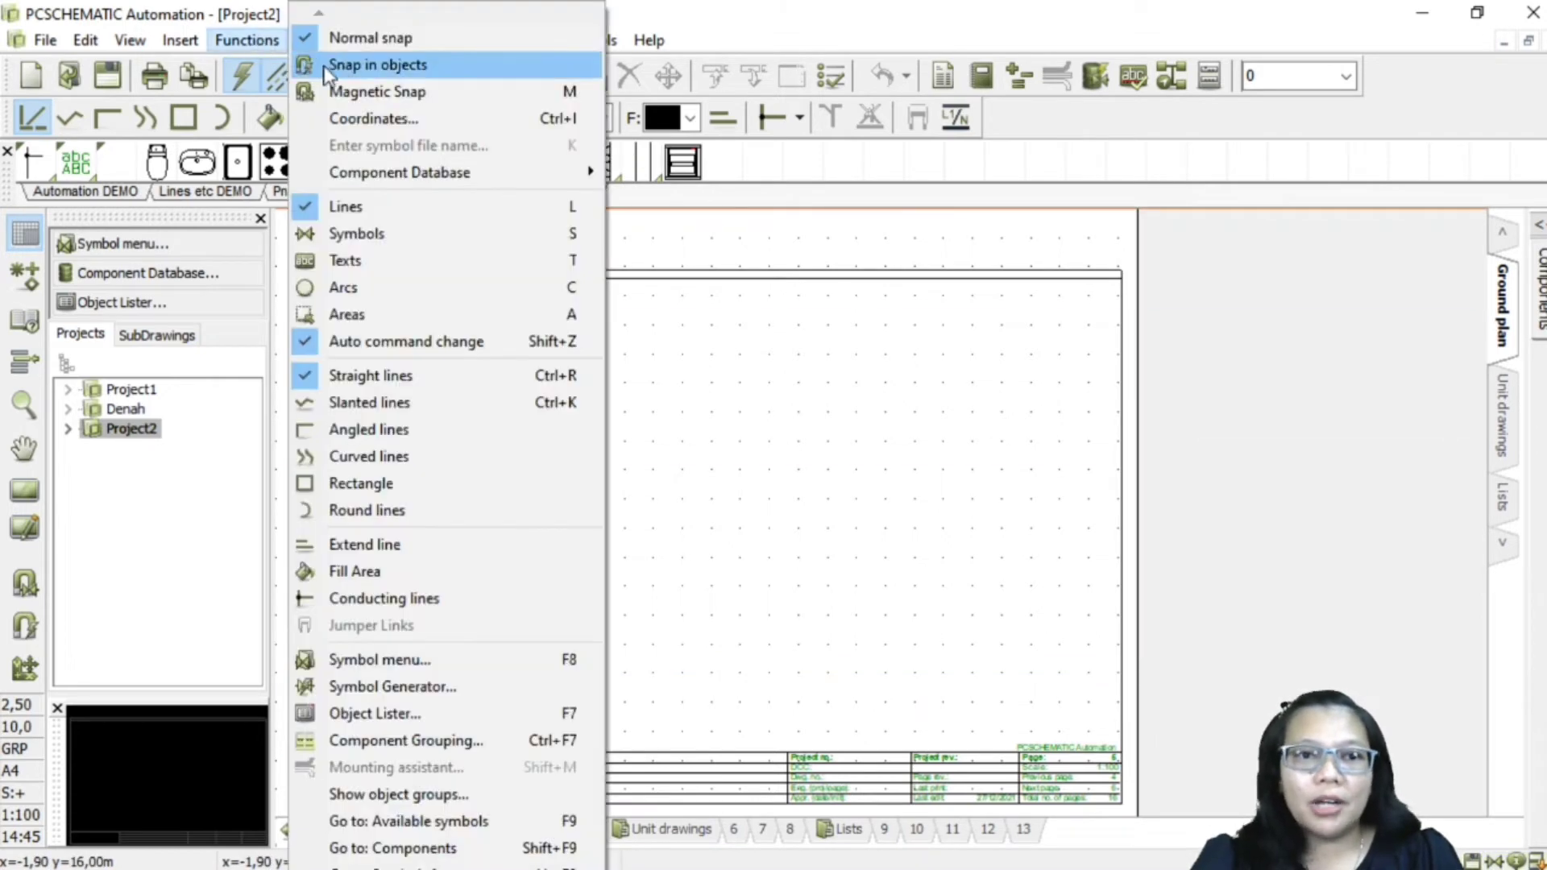
click(373, 118)
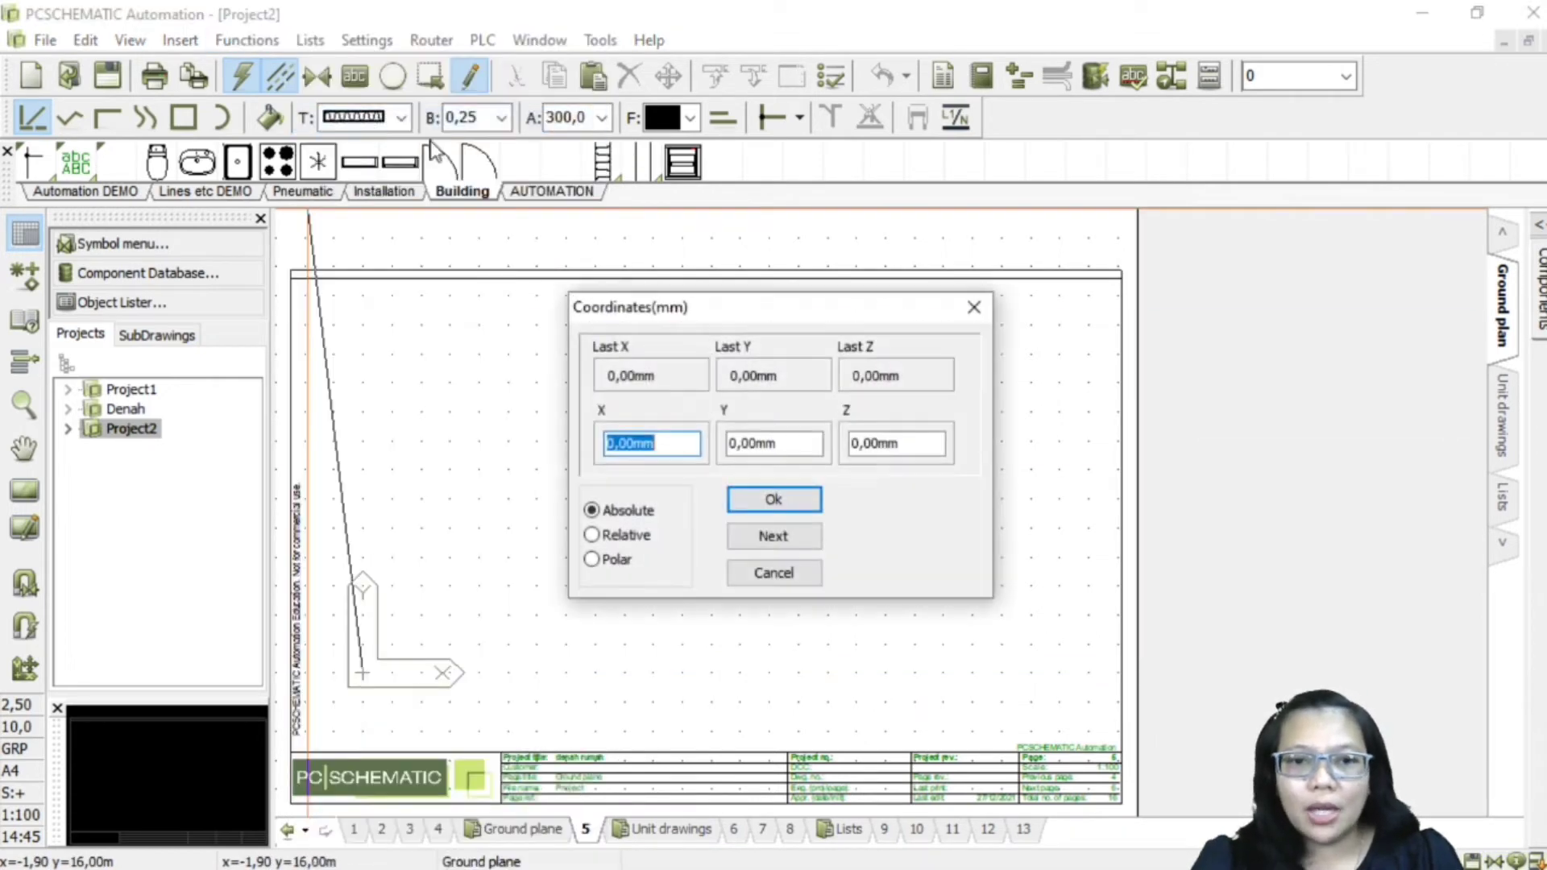
click(619, 539)
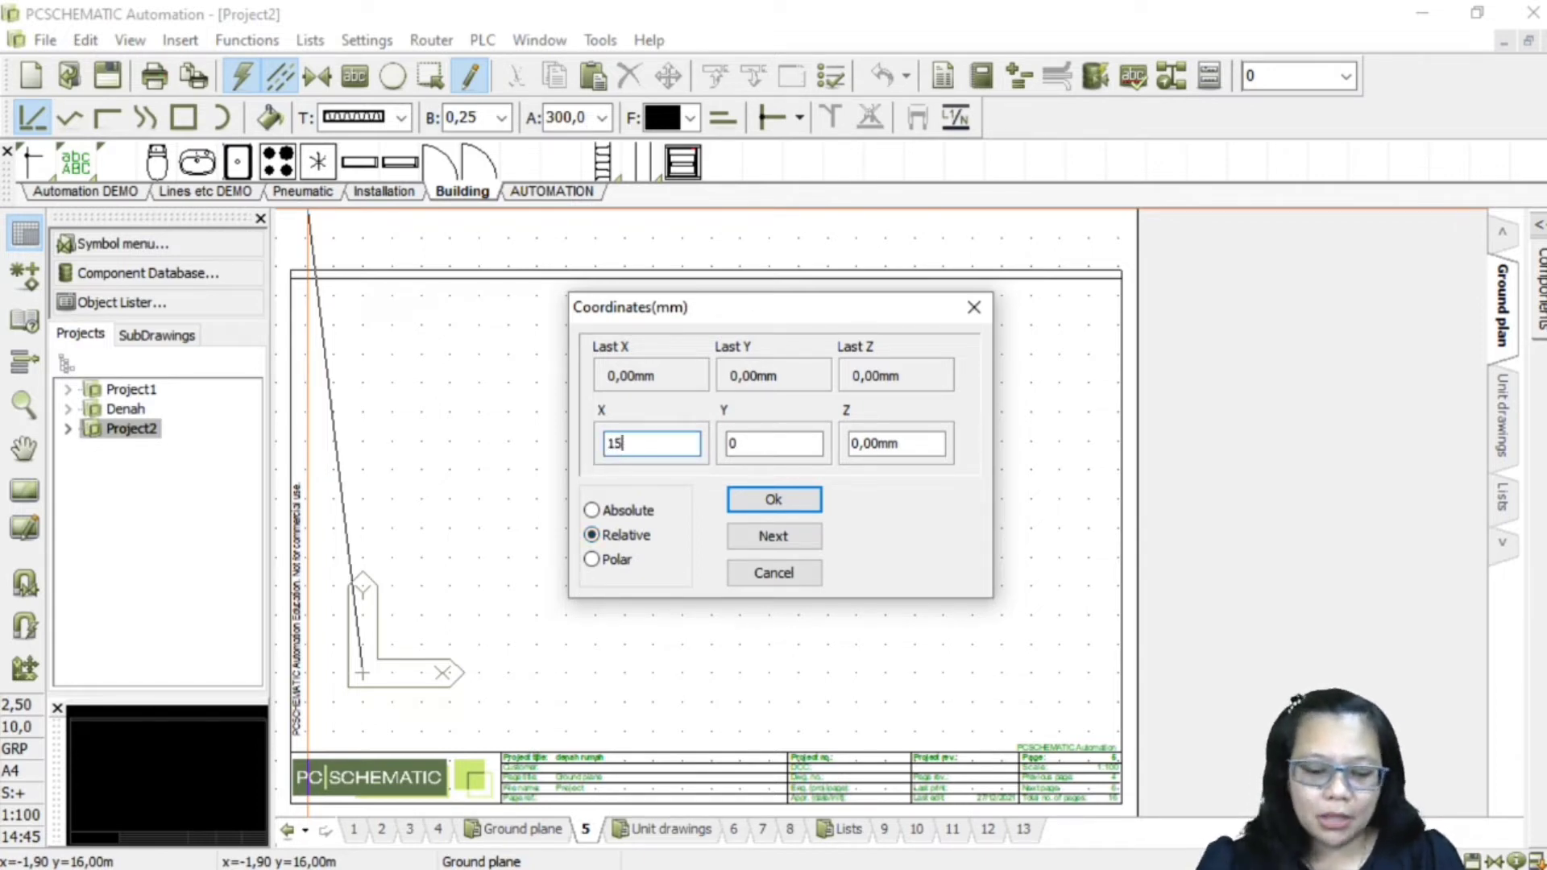
key(Return)
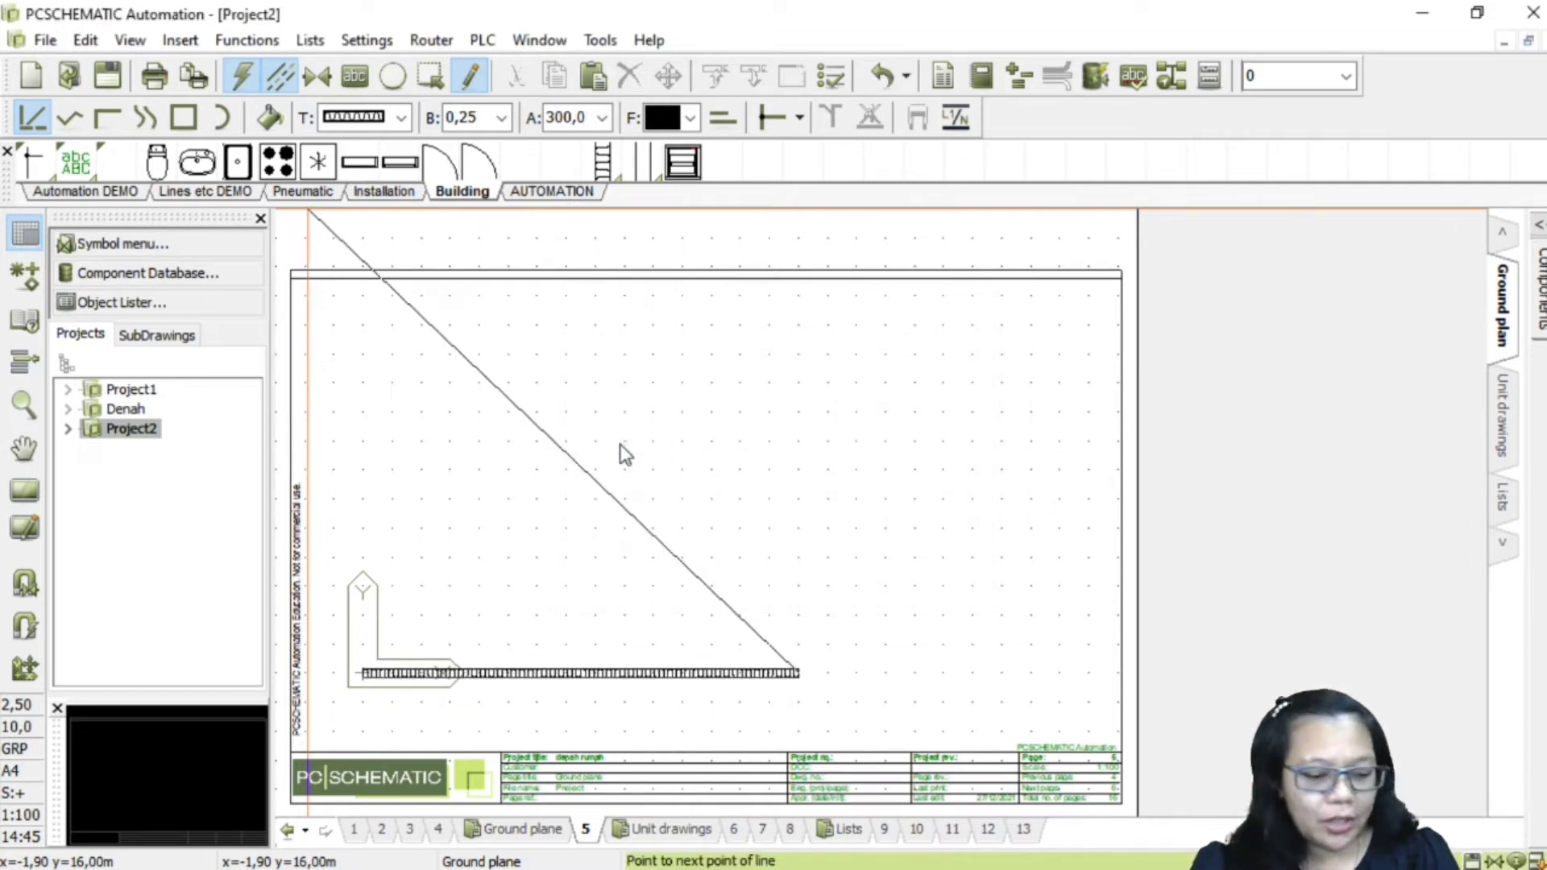
Step: Draw the right and top outer walls with relative coordinates X 0, Y 9 m and X -15 m, Y 0
key(Return)
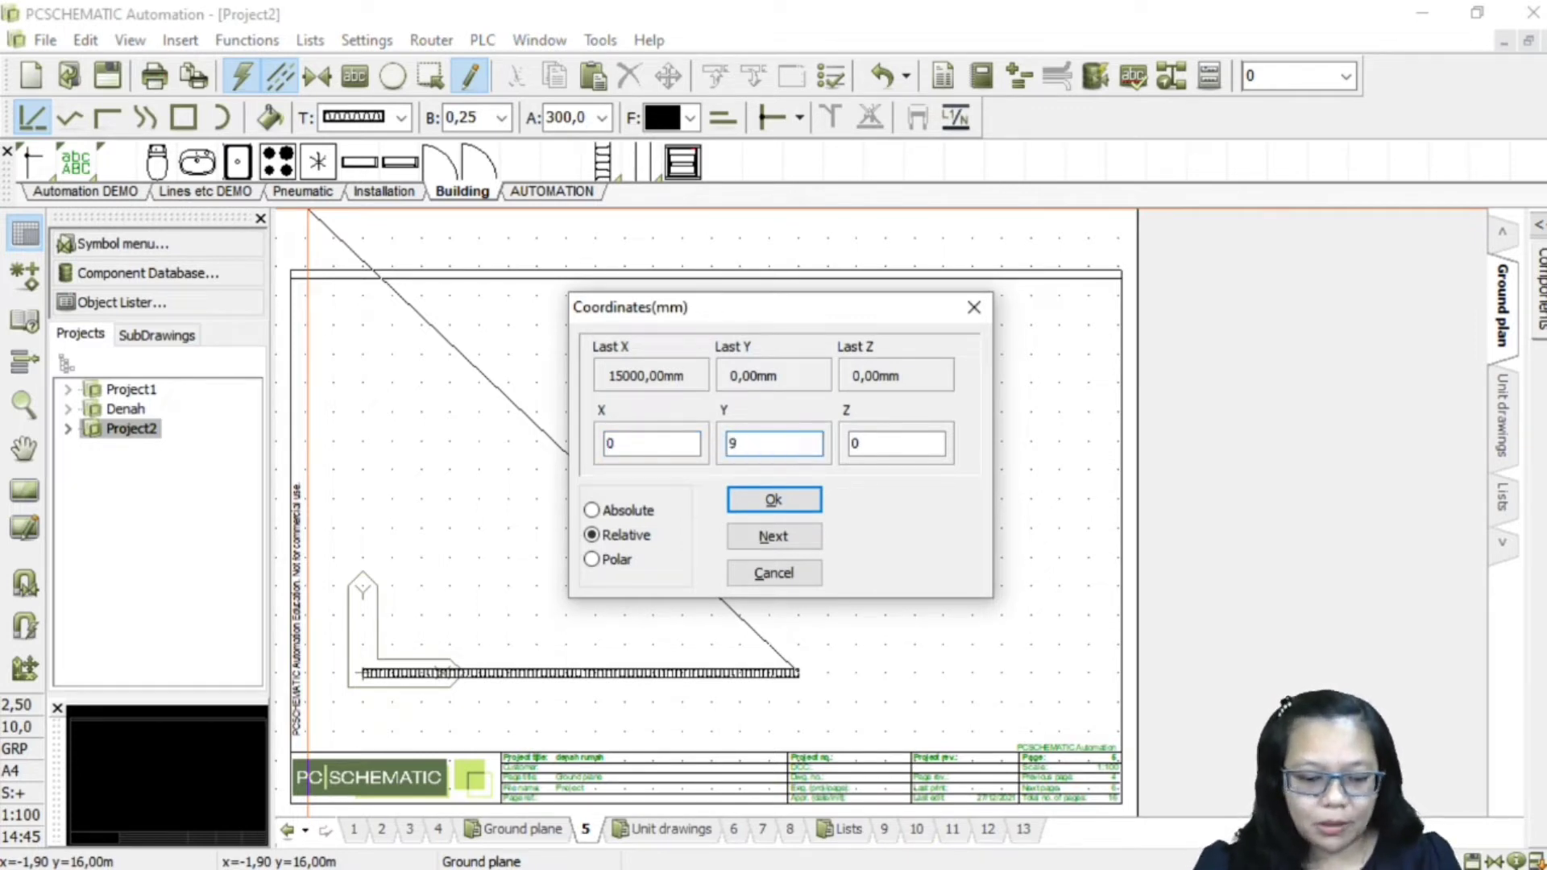
key(Return)
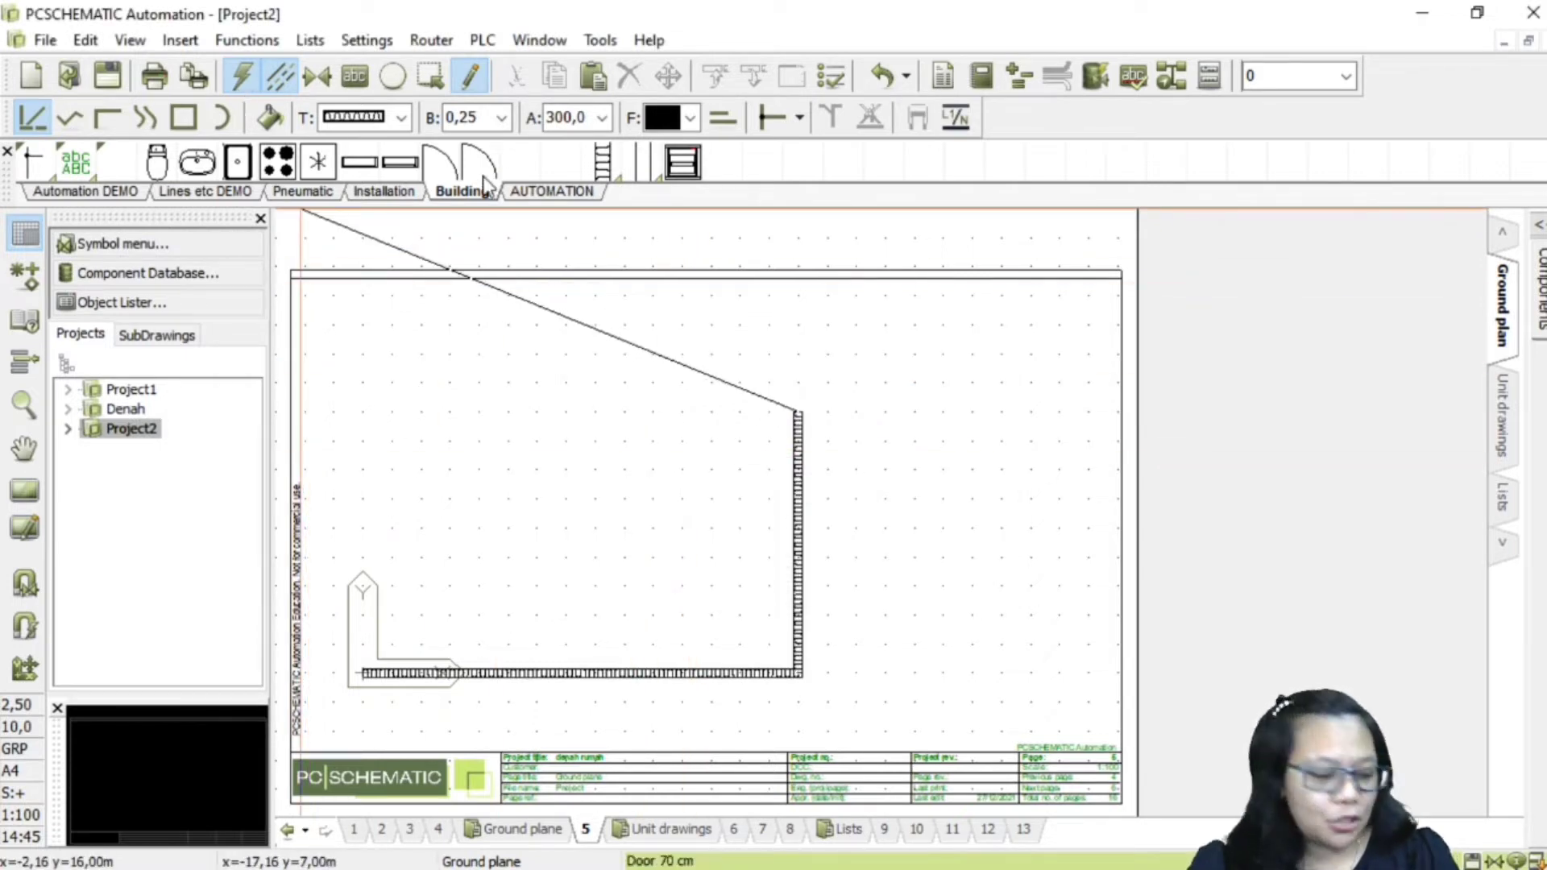
key(ctrl+i)
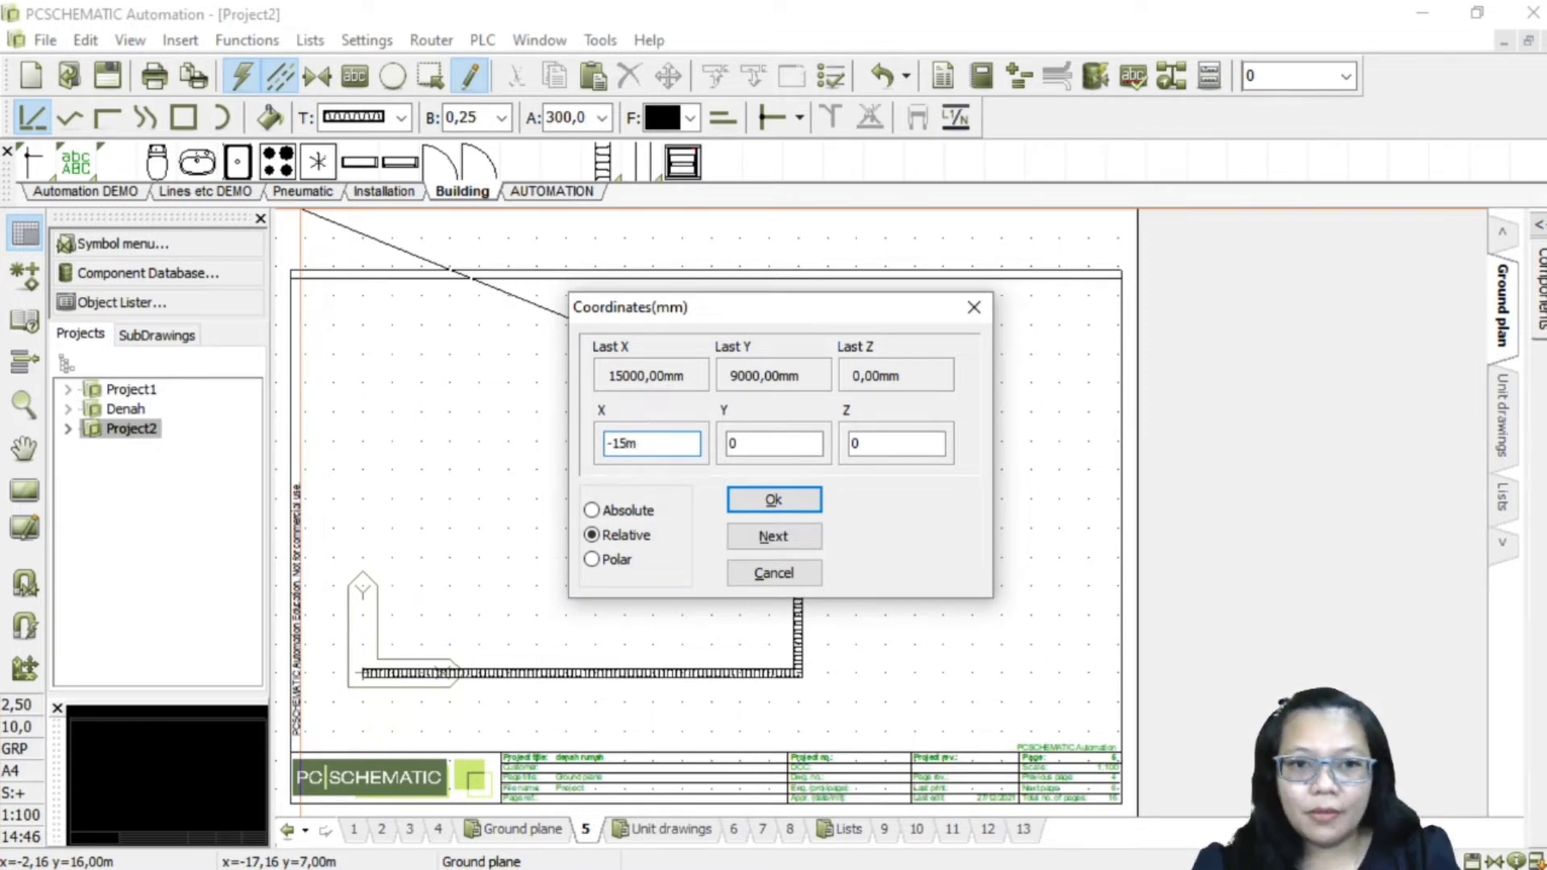
click(763, 501)
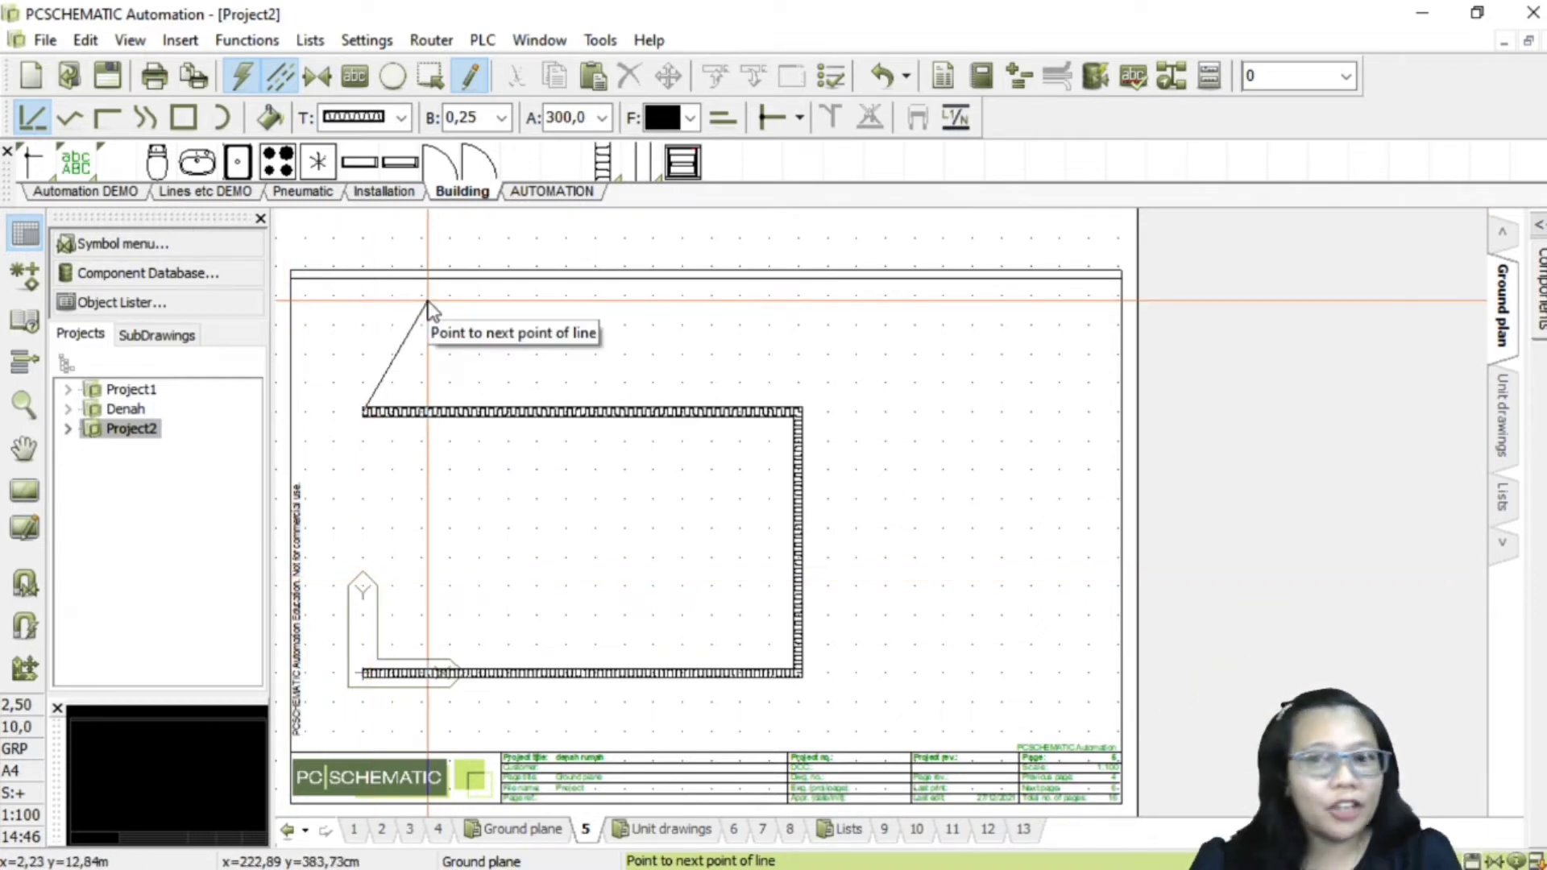
Step: Close the outer wall outline with the left wall ending at absolute X 0, Y 0, and end the line
click(248, 41)
click(407, 117)
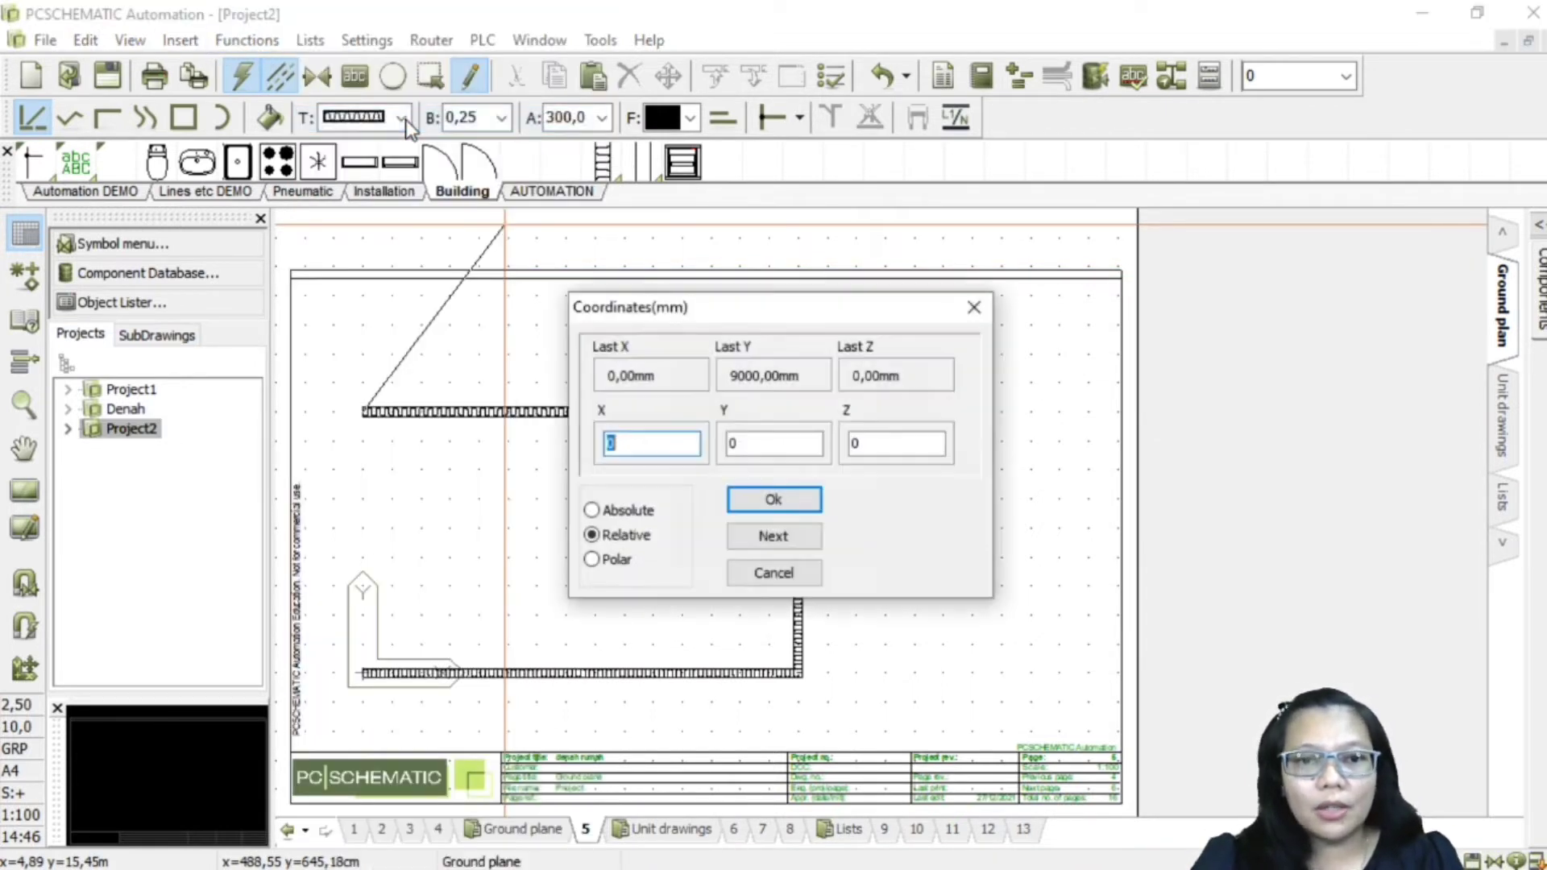
click(619, 511)
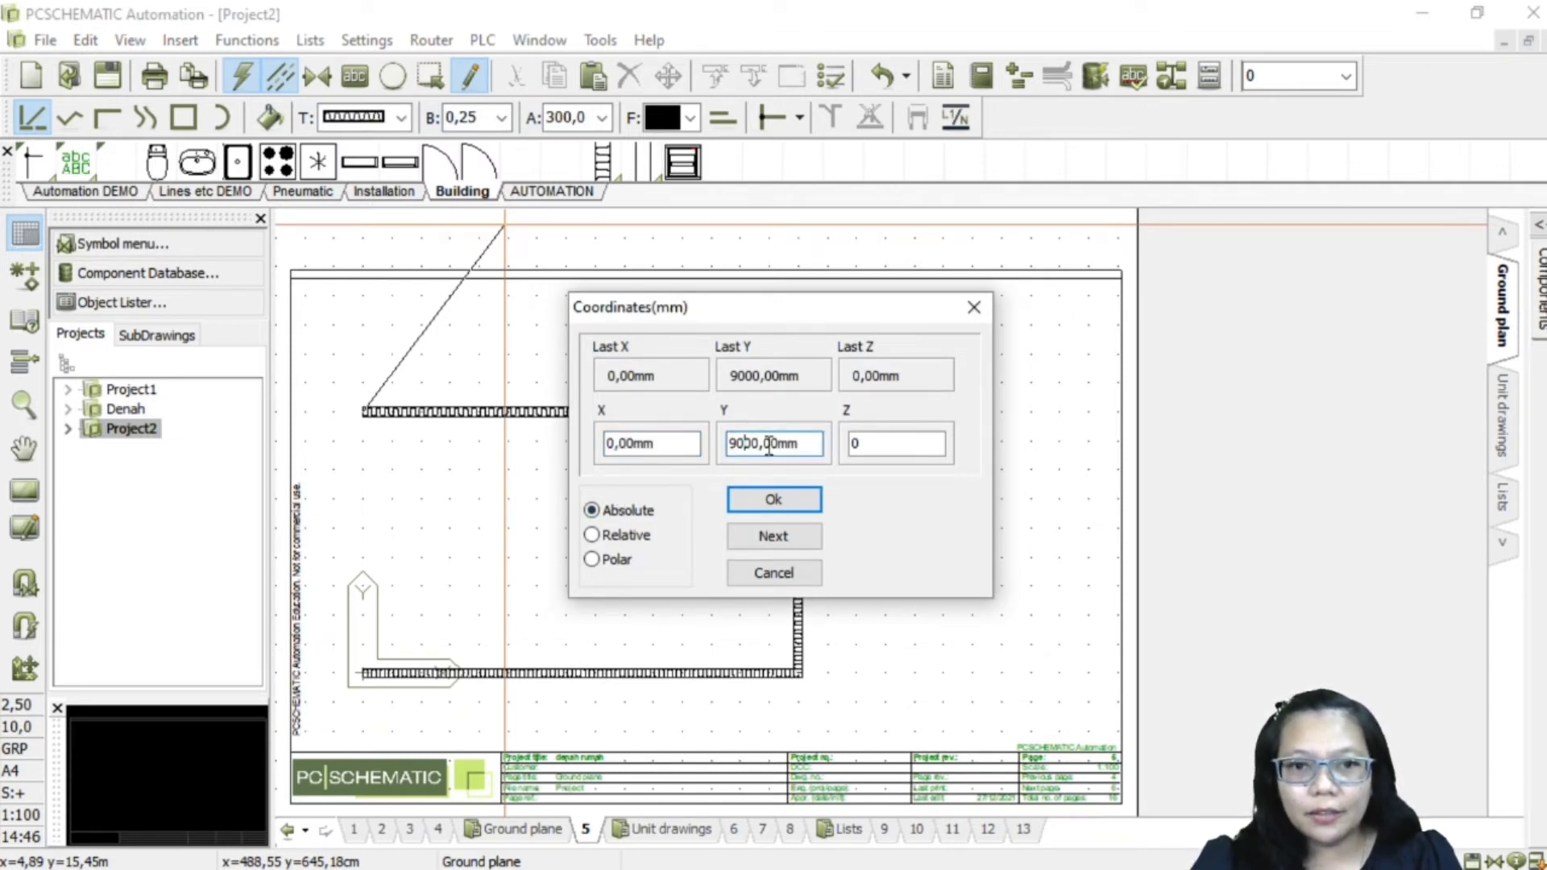
double_click(806, 450)
text(0)
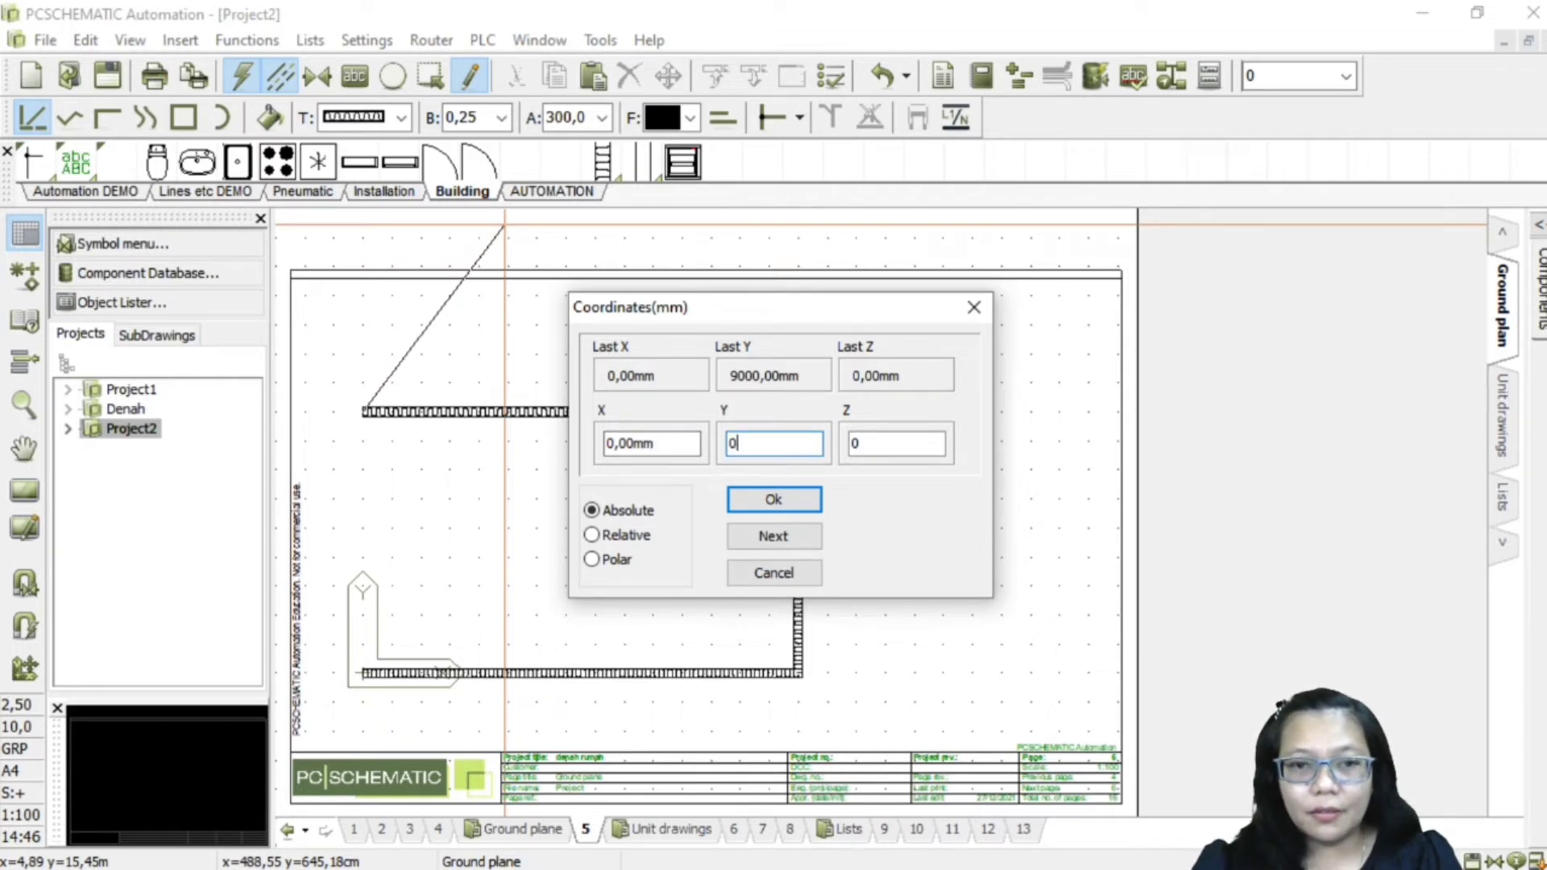
key(Return)
right_click(674, 435)
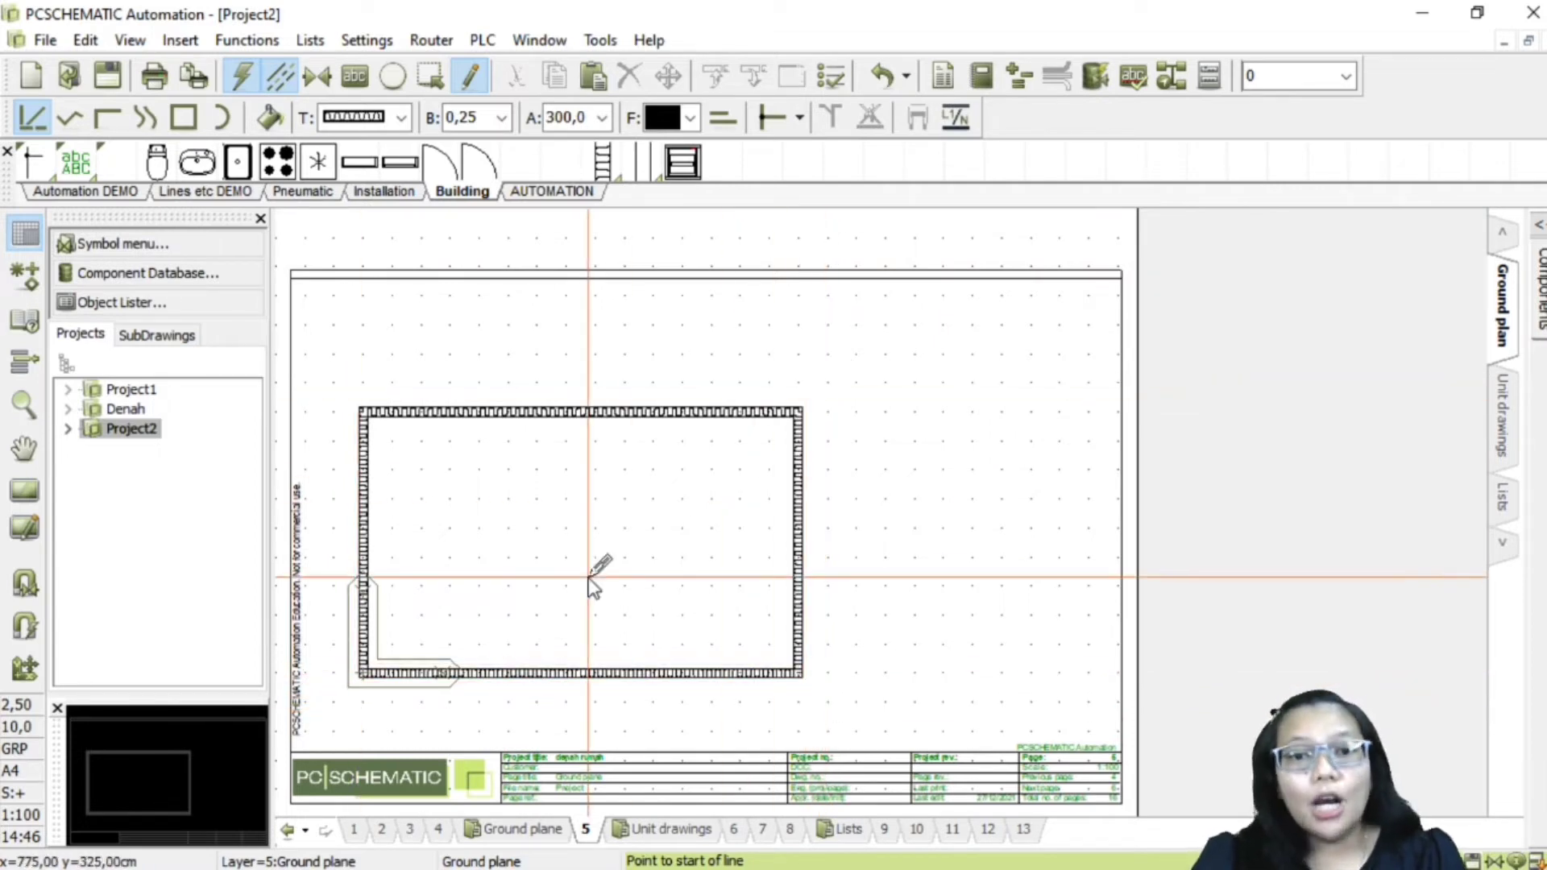
Step: Draw a vertical inner wall with the non-conducting 120 double line at X 12 m, from the top wall to the bottom wall
click(640, 168)
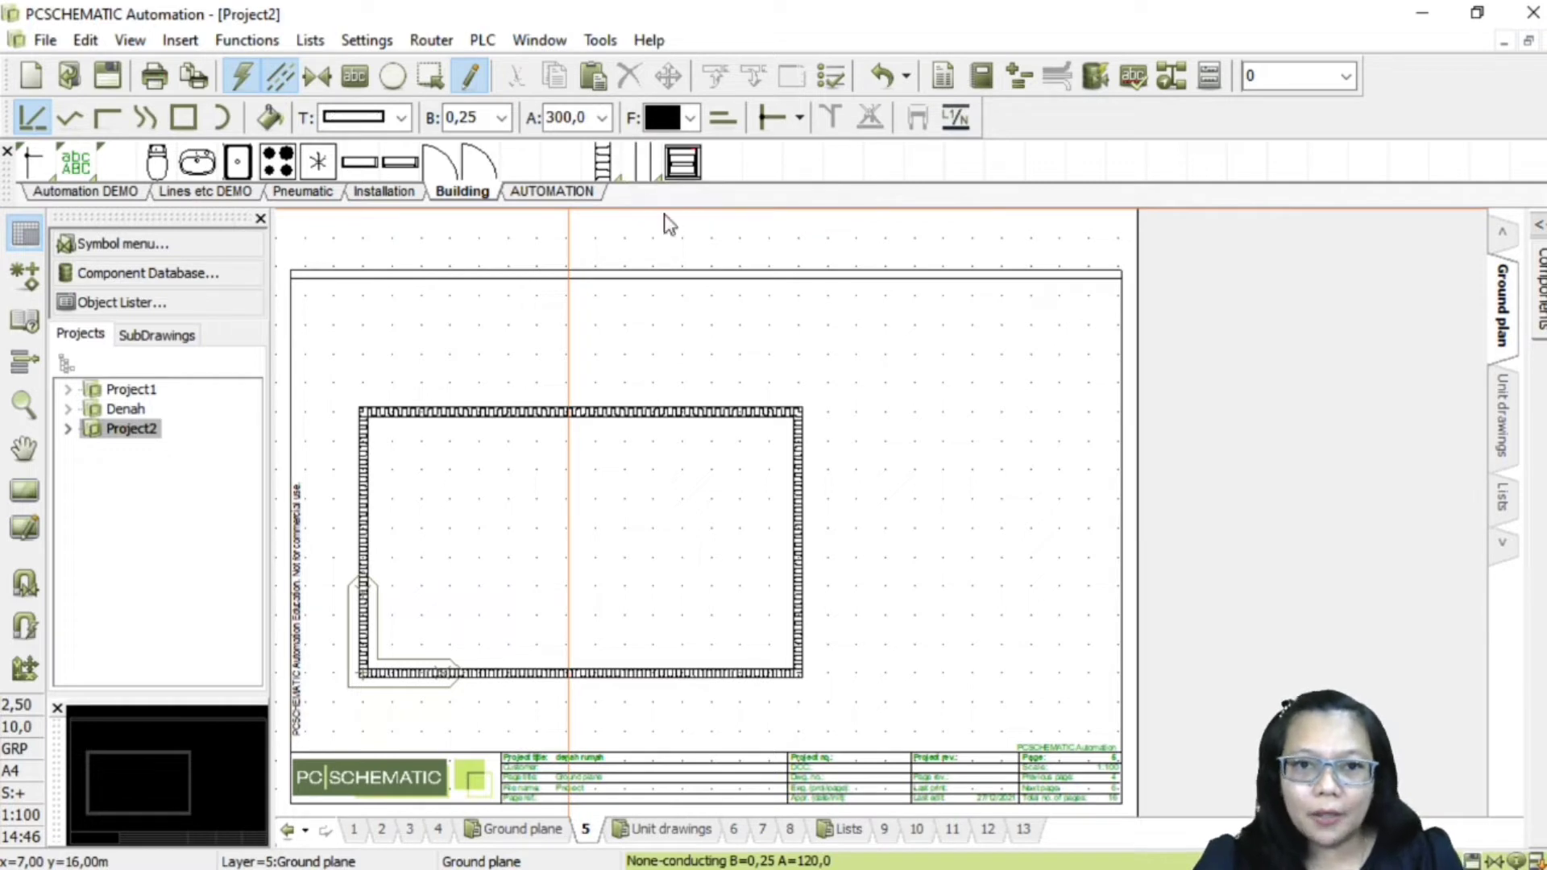
click(712, 417)
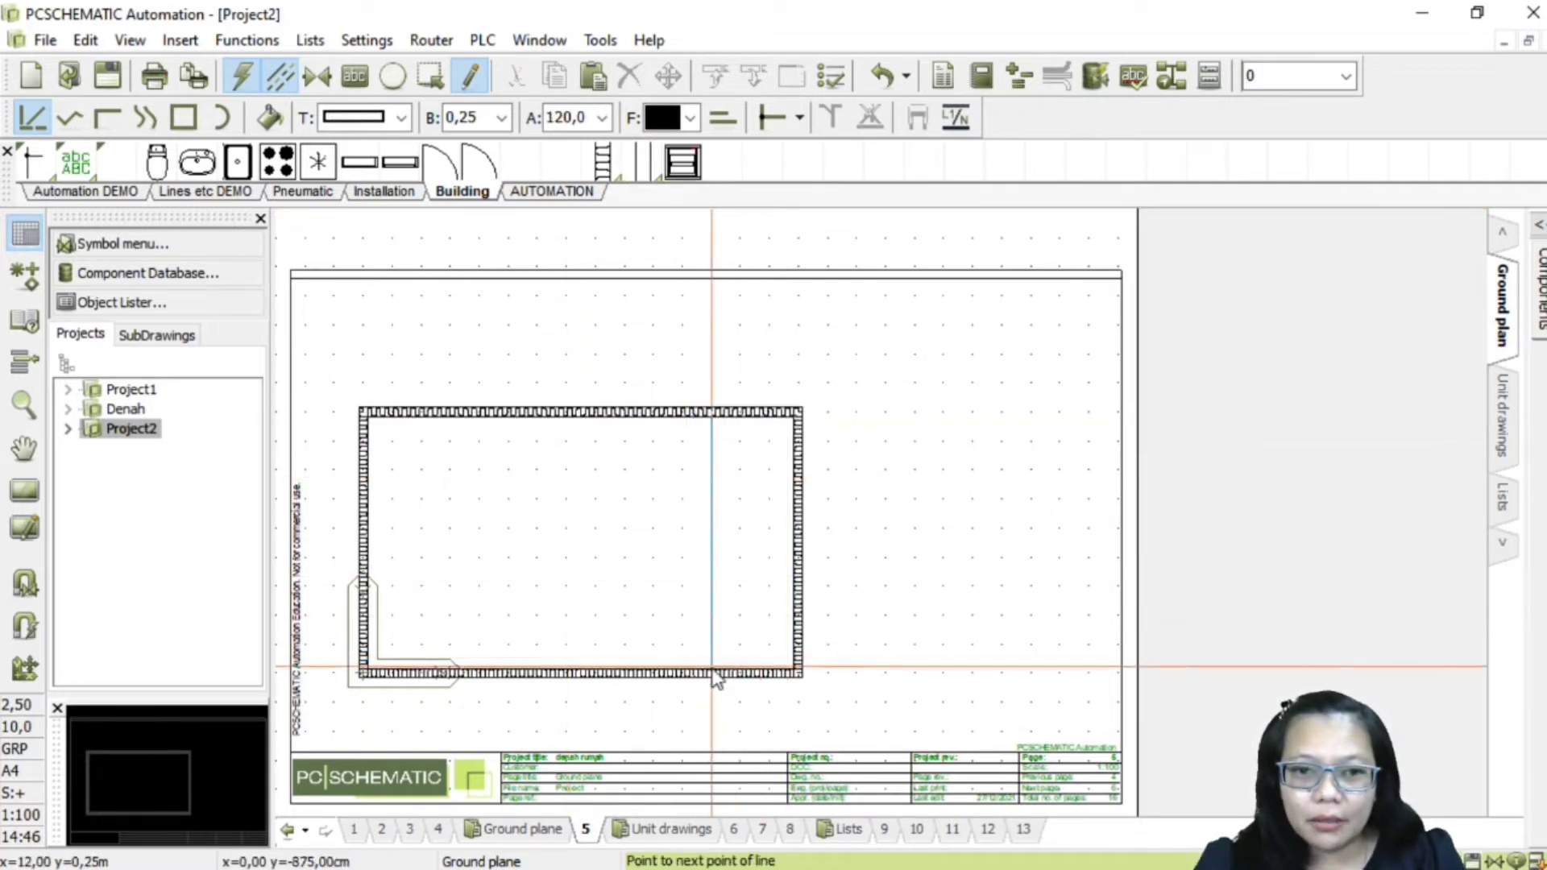
click(712, 675)
right_click(713, 676)
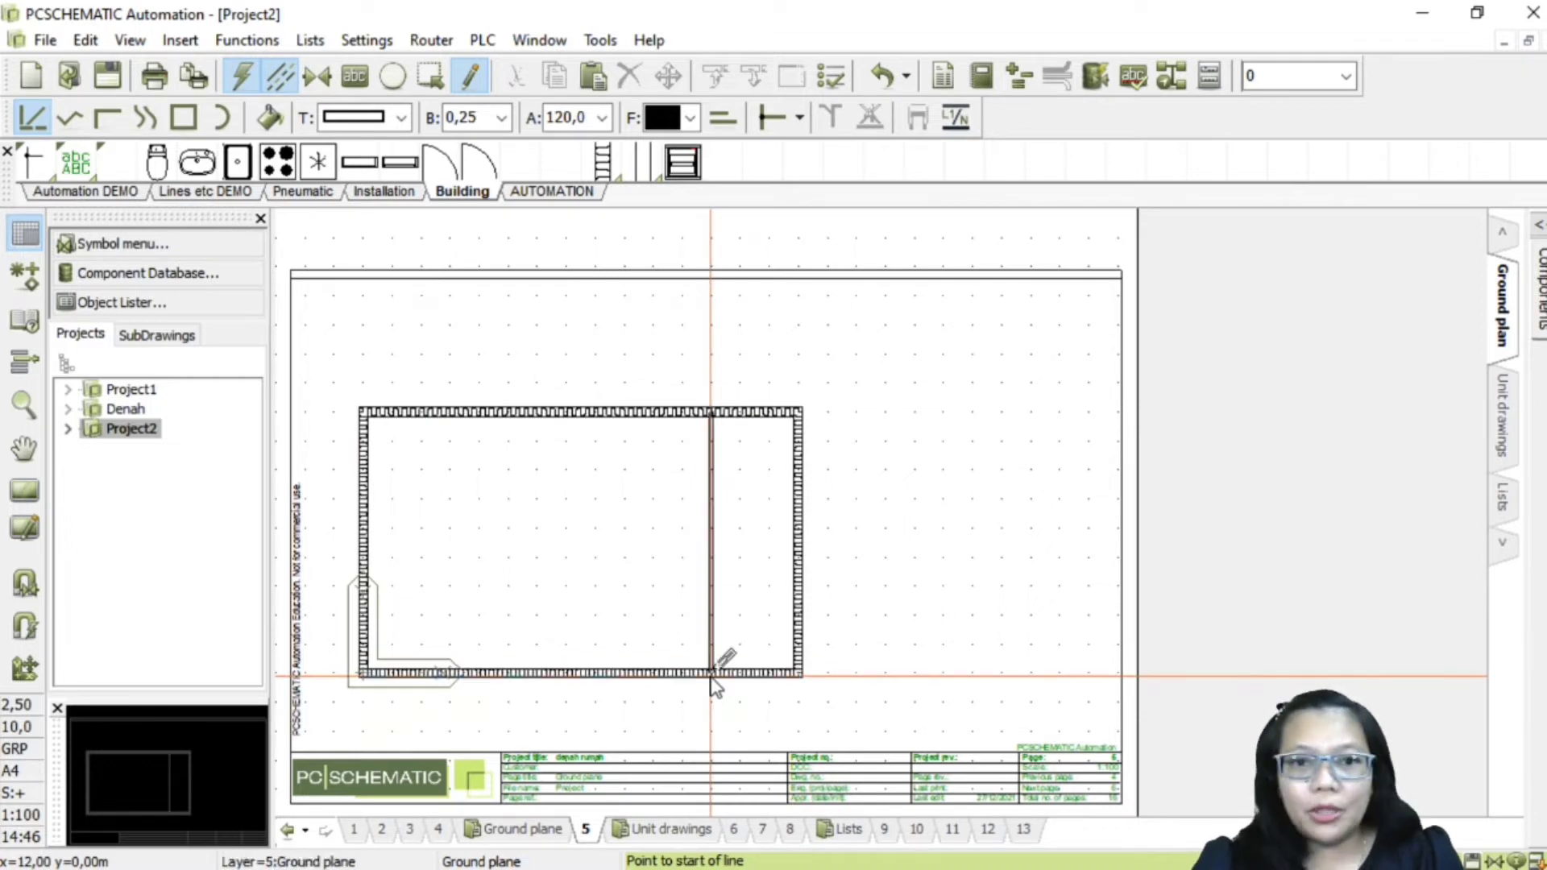
Step: Draw an L-shaped inner wall from about X 11.75 m, Y 5.25 m to X 6.25 m and up to the top wall
click(689, 521)
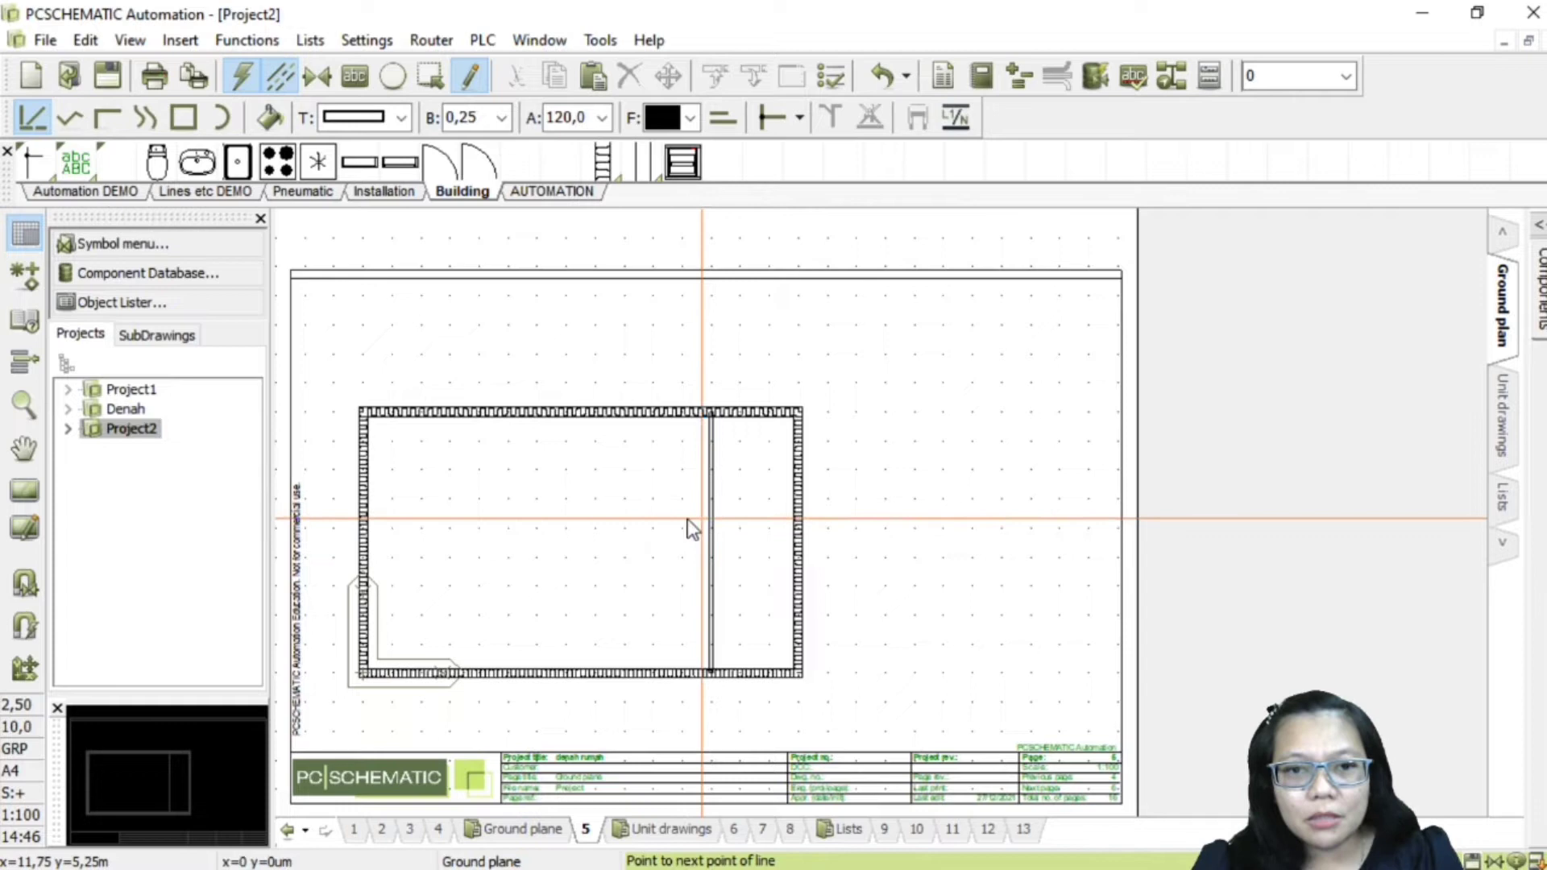
click(546, 520)
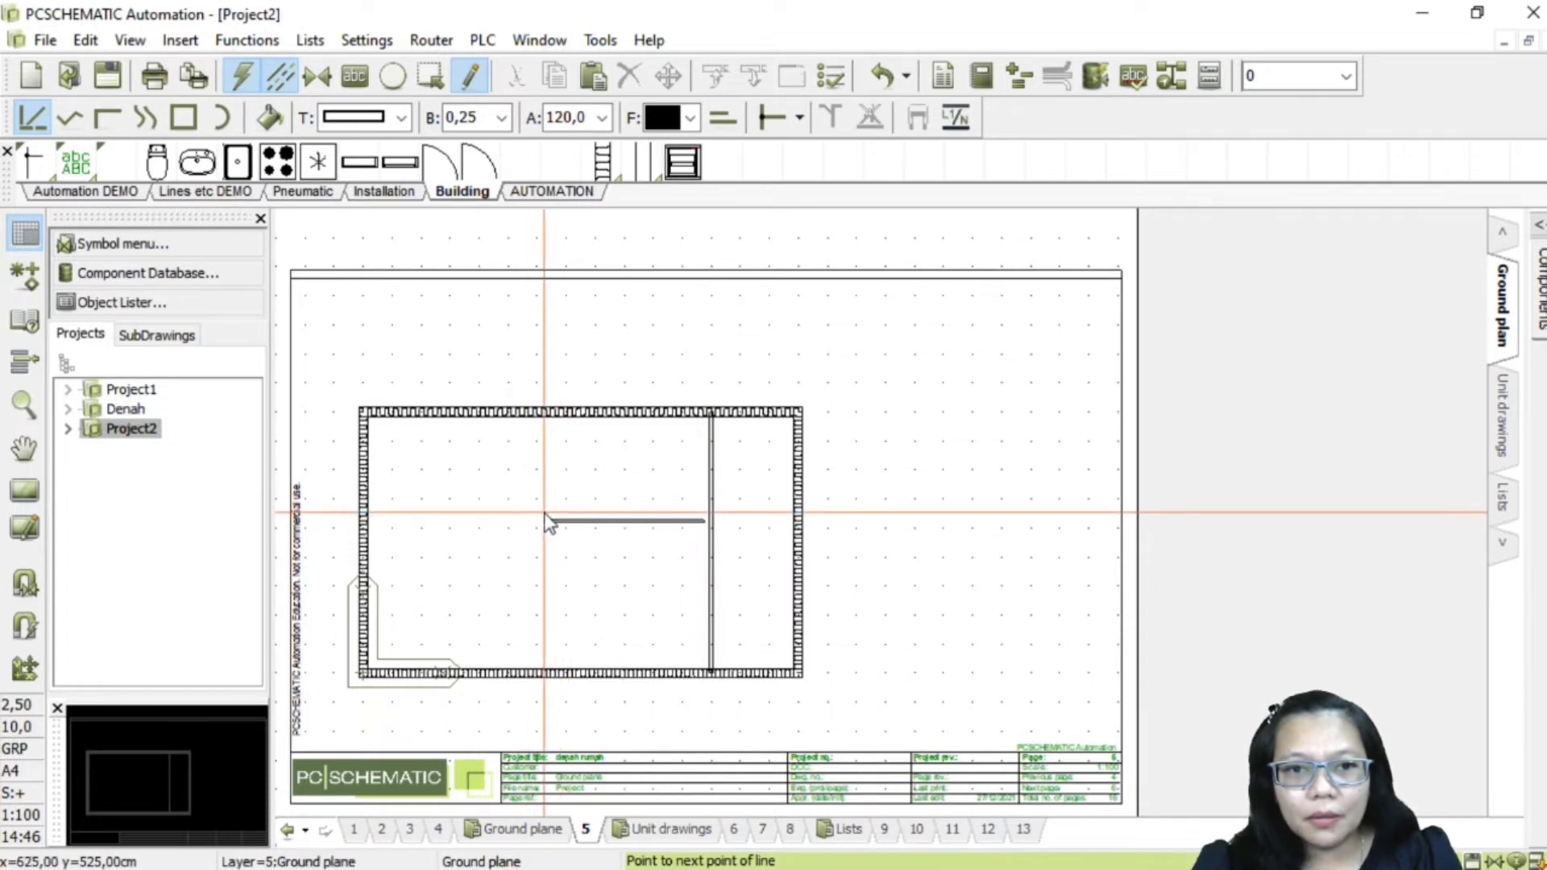
click(546, 416)
right_click(546, 416)
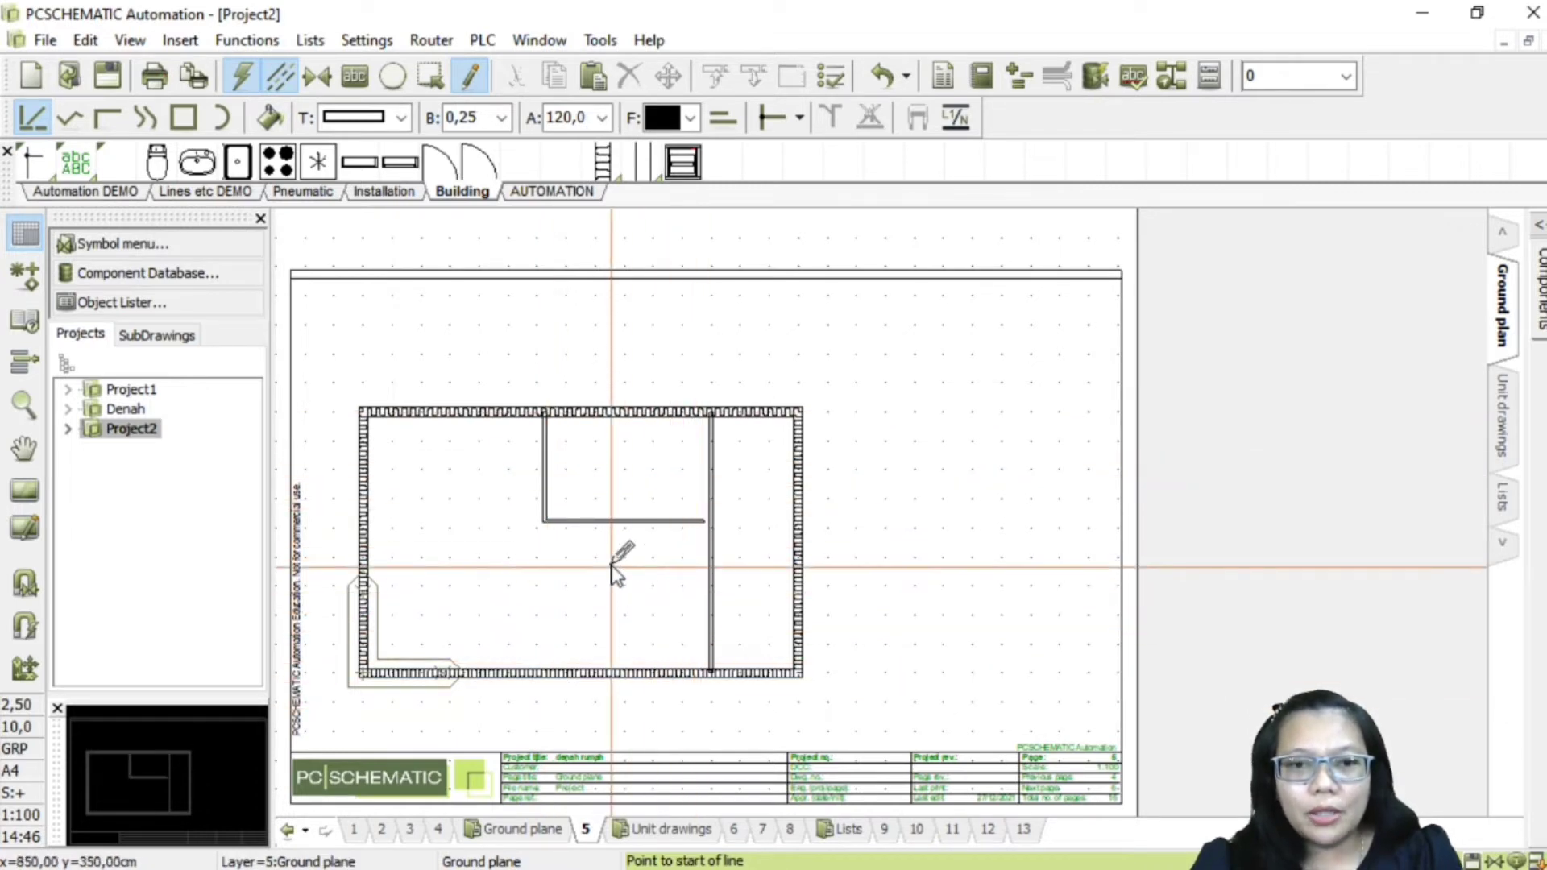
Step: Draw two vertical inner walls down to the bottom wall: at about X 8.25 m from the horizontal partition, and at X 2.5 m from the top wall
click(602, 522)
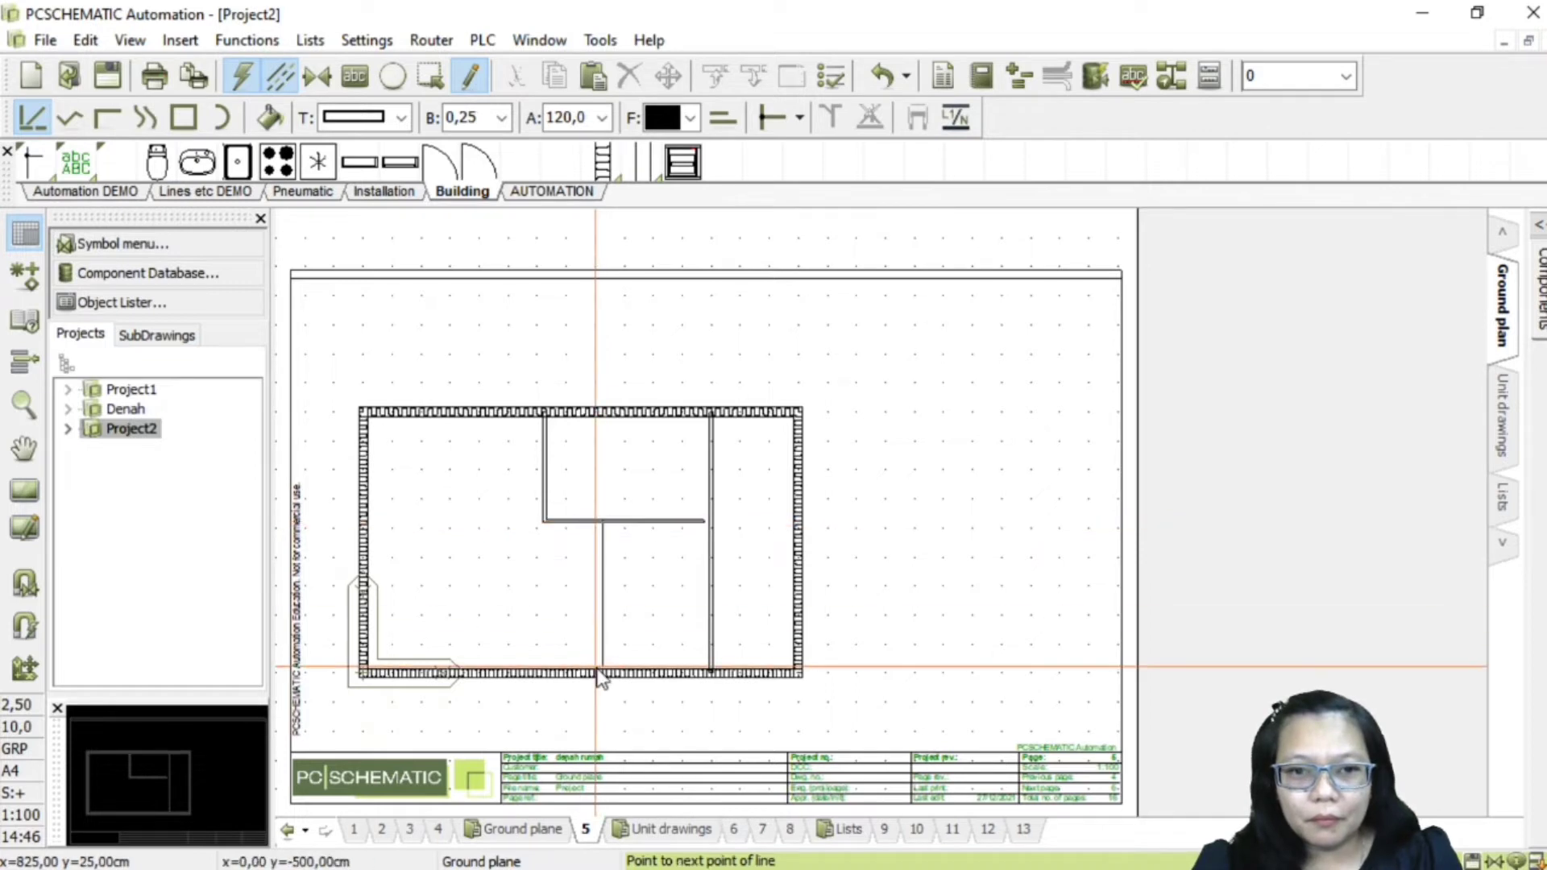
click(599, 677)
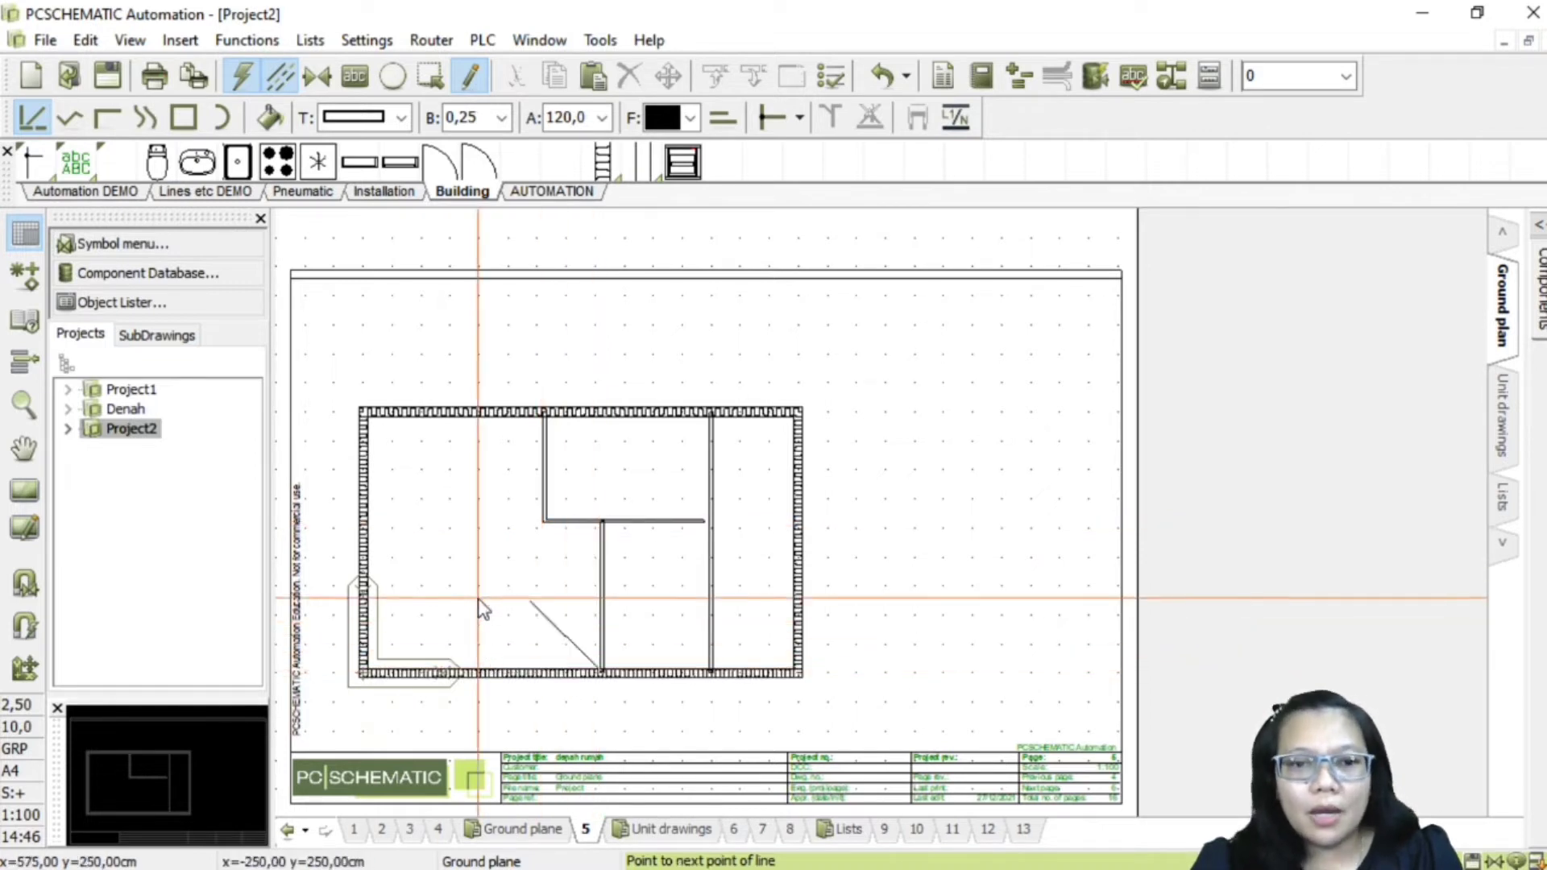
right_click(541, 634)
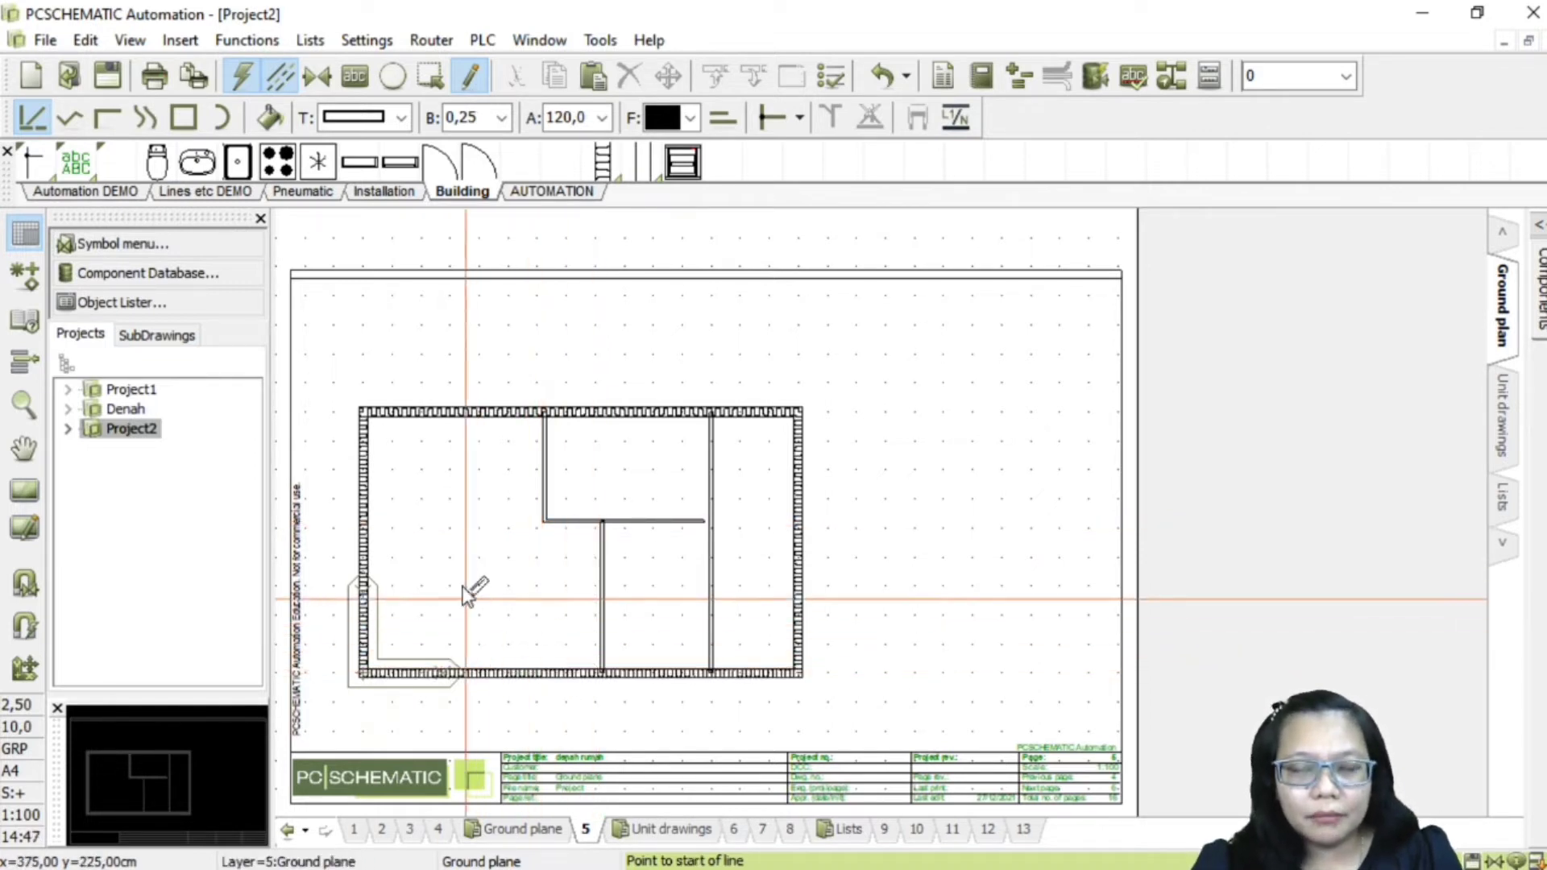
click(438, 418)
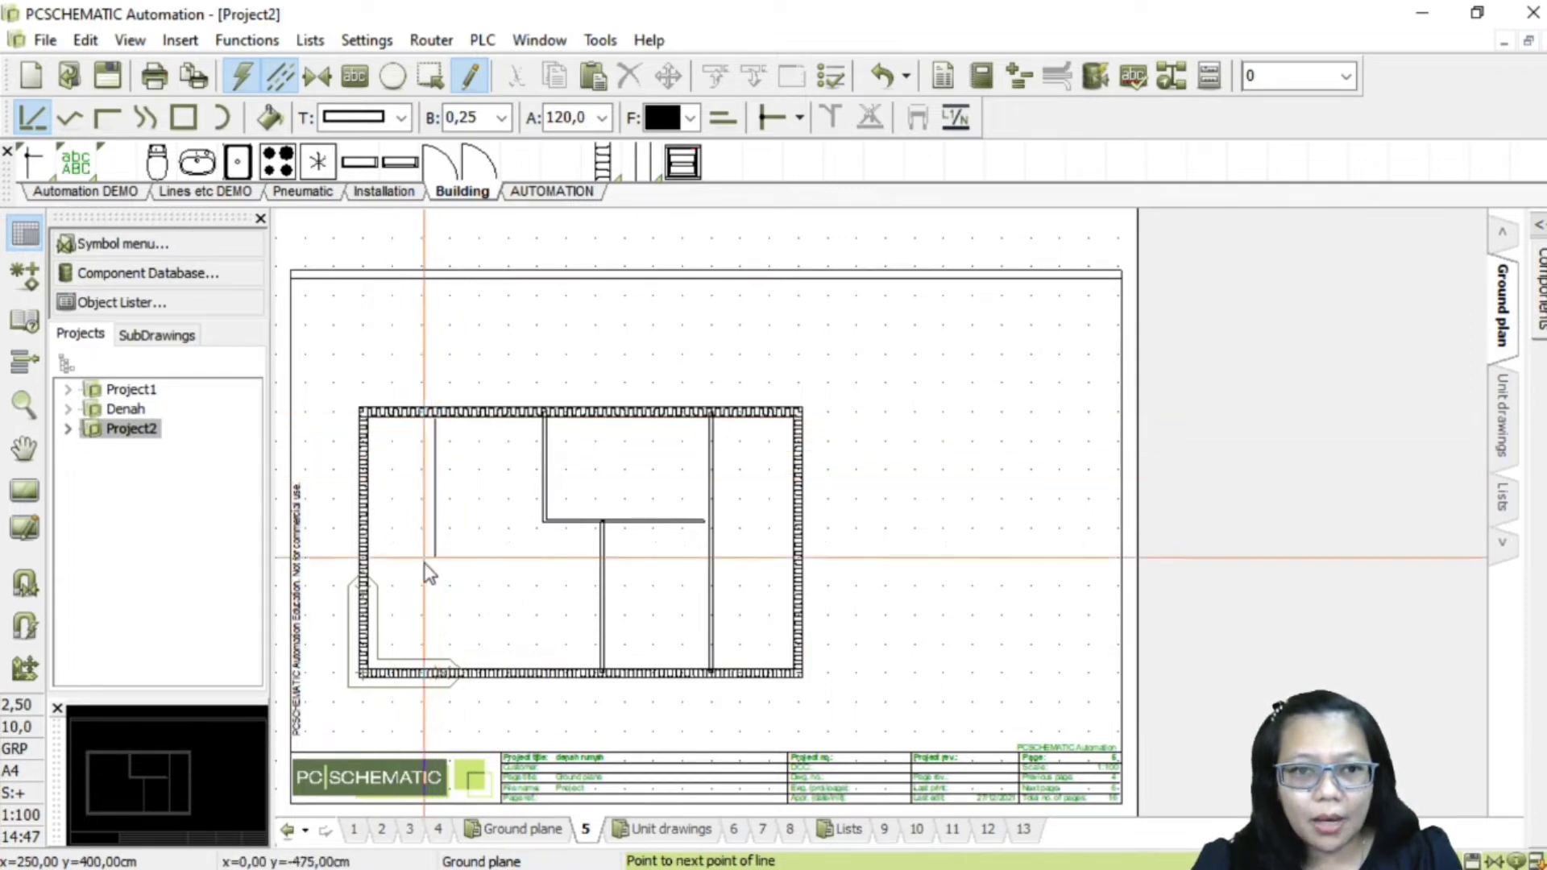
click(438, 672)
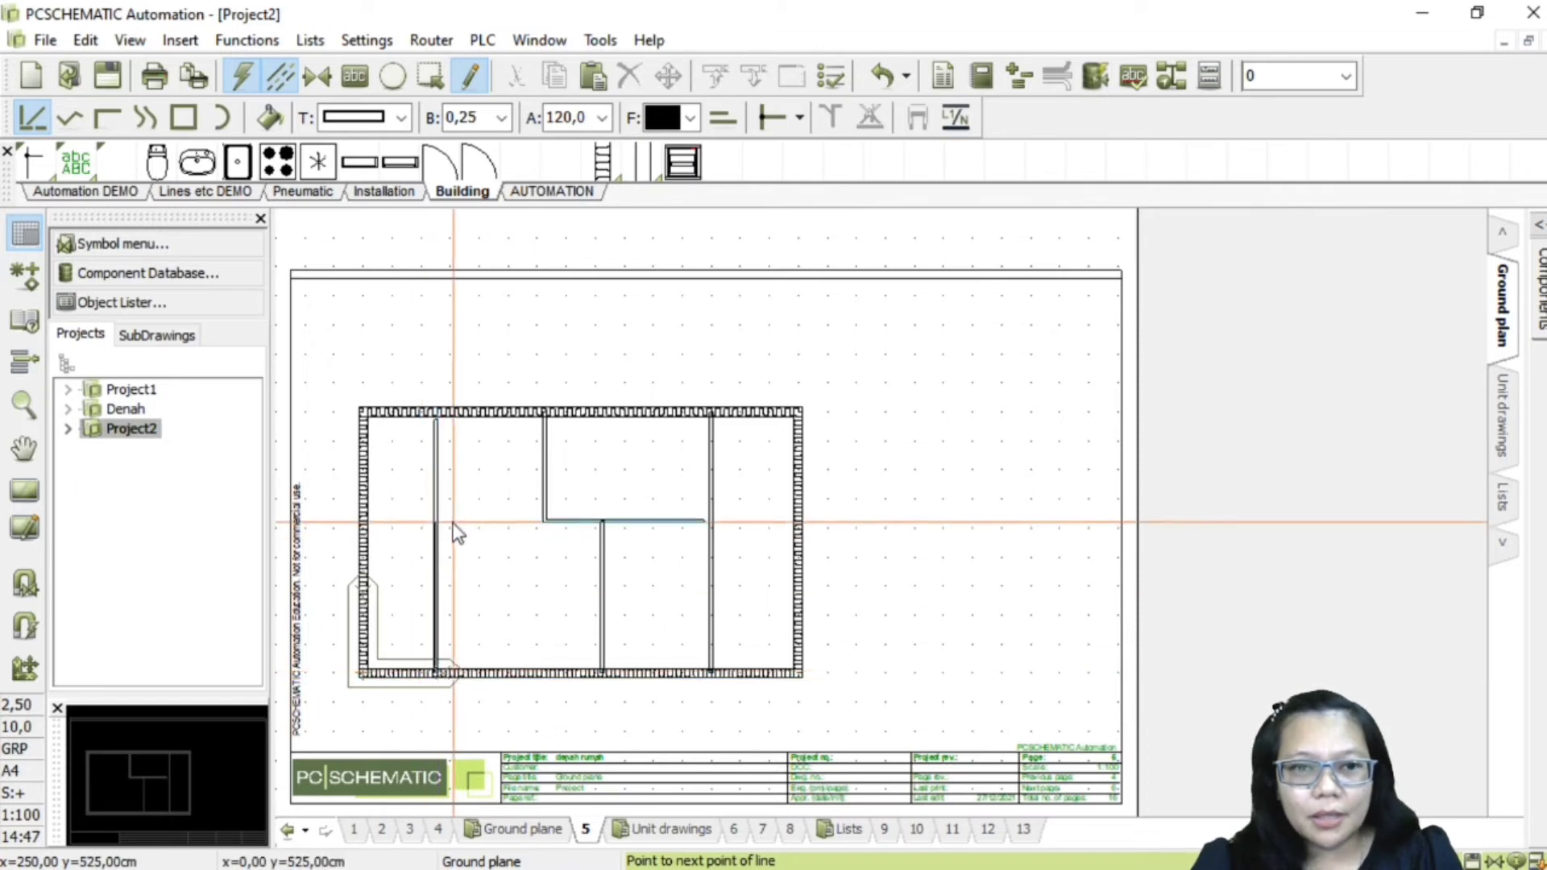
right_click(542, 522)
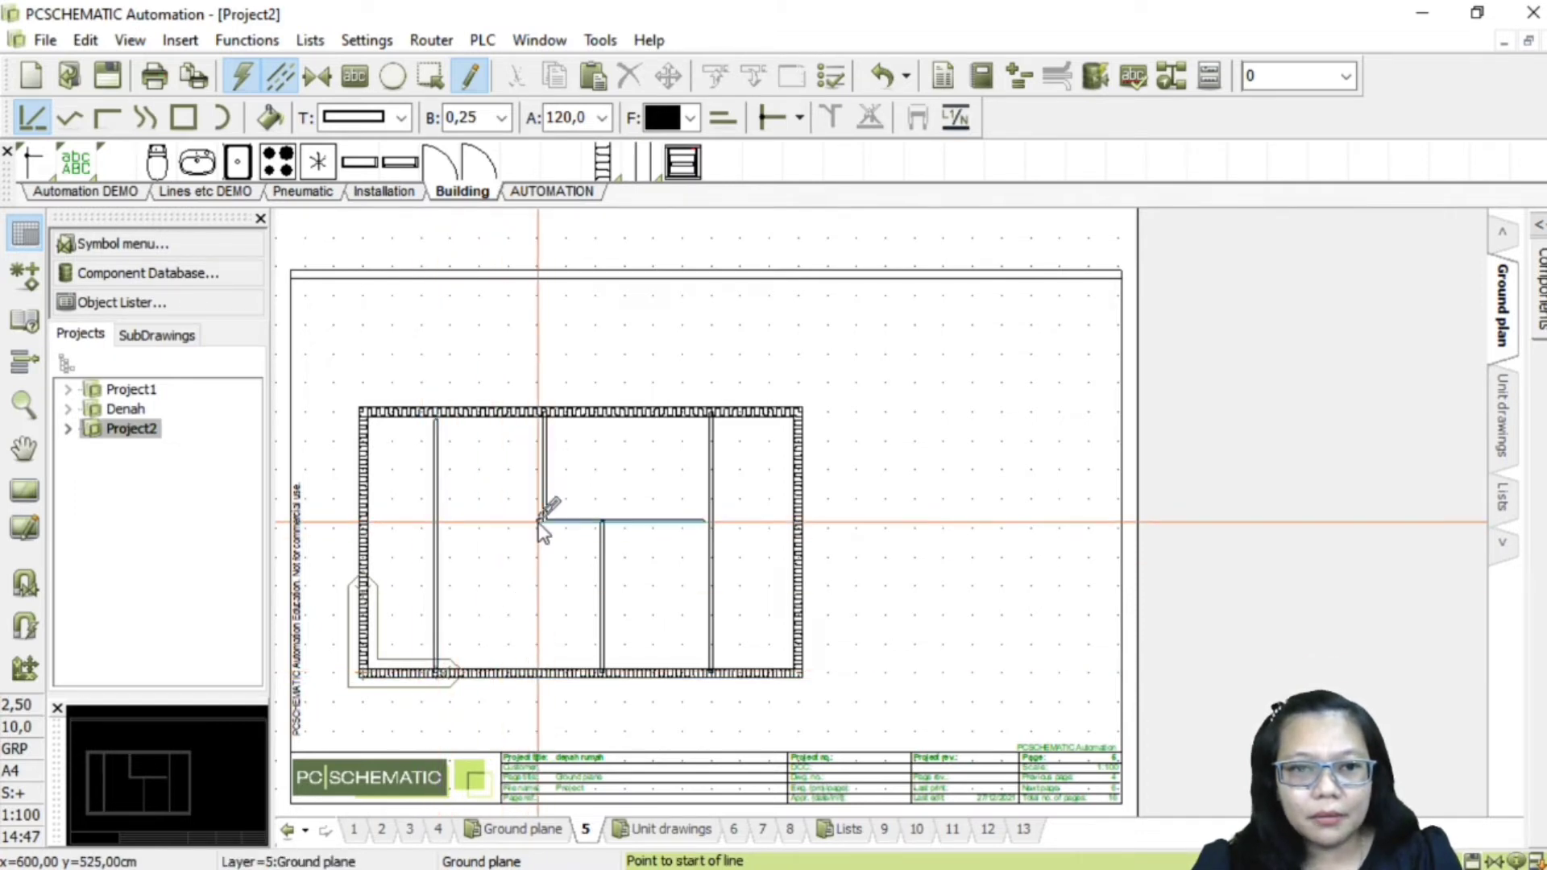
Step: Extend the horizontal partition at Y 5.25 m from its corner at X 6.25 m to the vertical wall at X 2.5 m
click(547, 522)
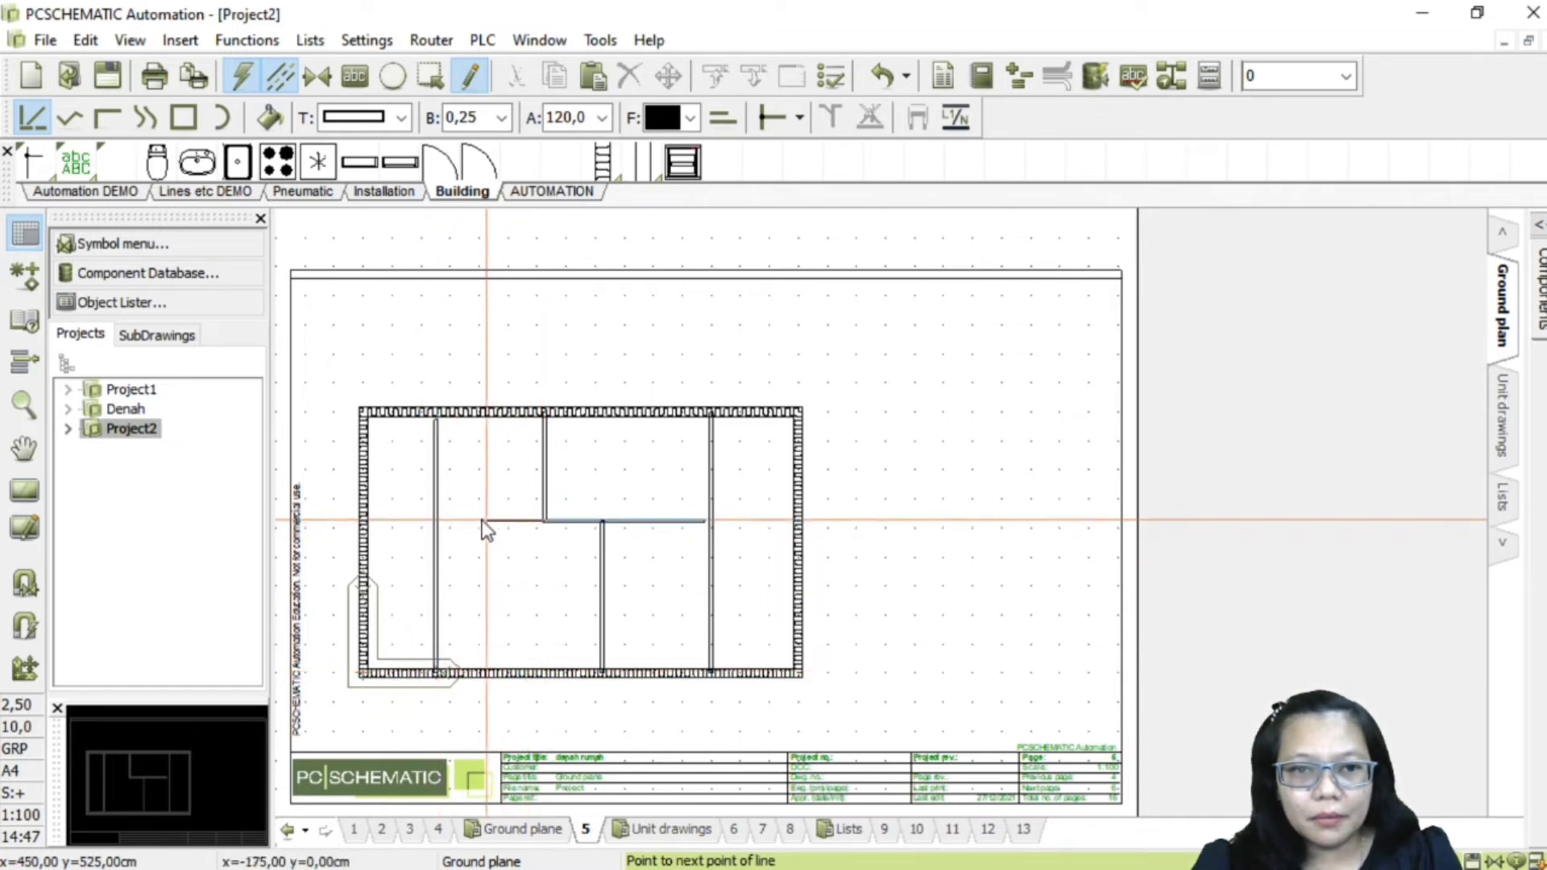
click(436, 522)
right_click(440, 517)
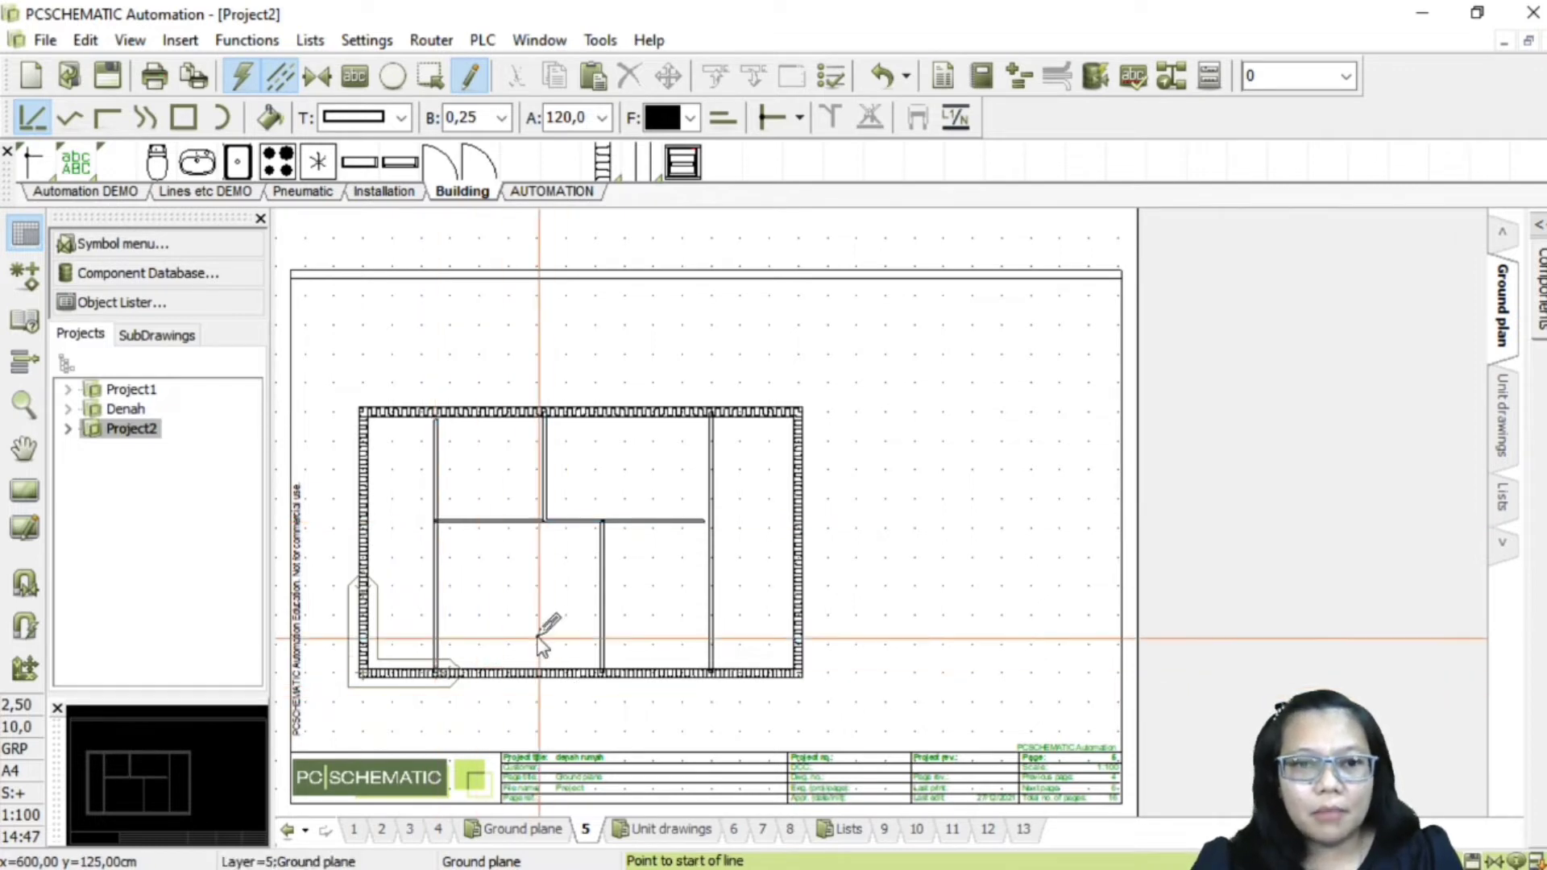
Step: Draw an inner wall at Y 3.5 m from X 2.5 m to 6.25 m and down to the bottom wall, then continue it across to X 8.25 m
click(436, 573)
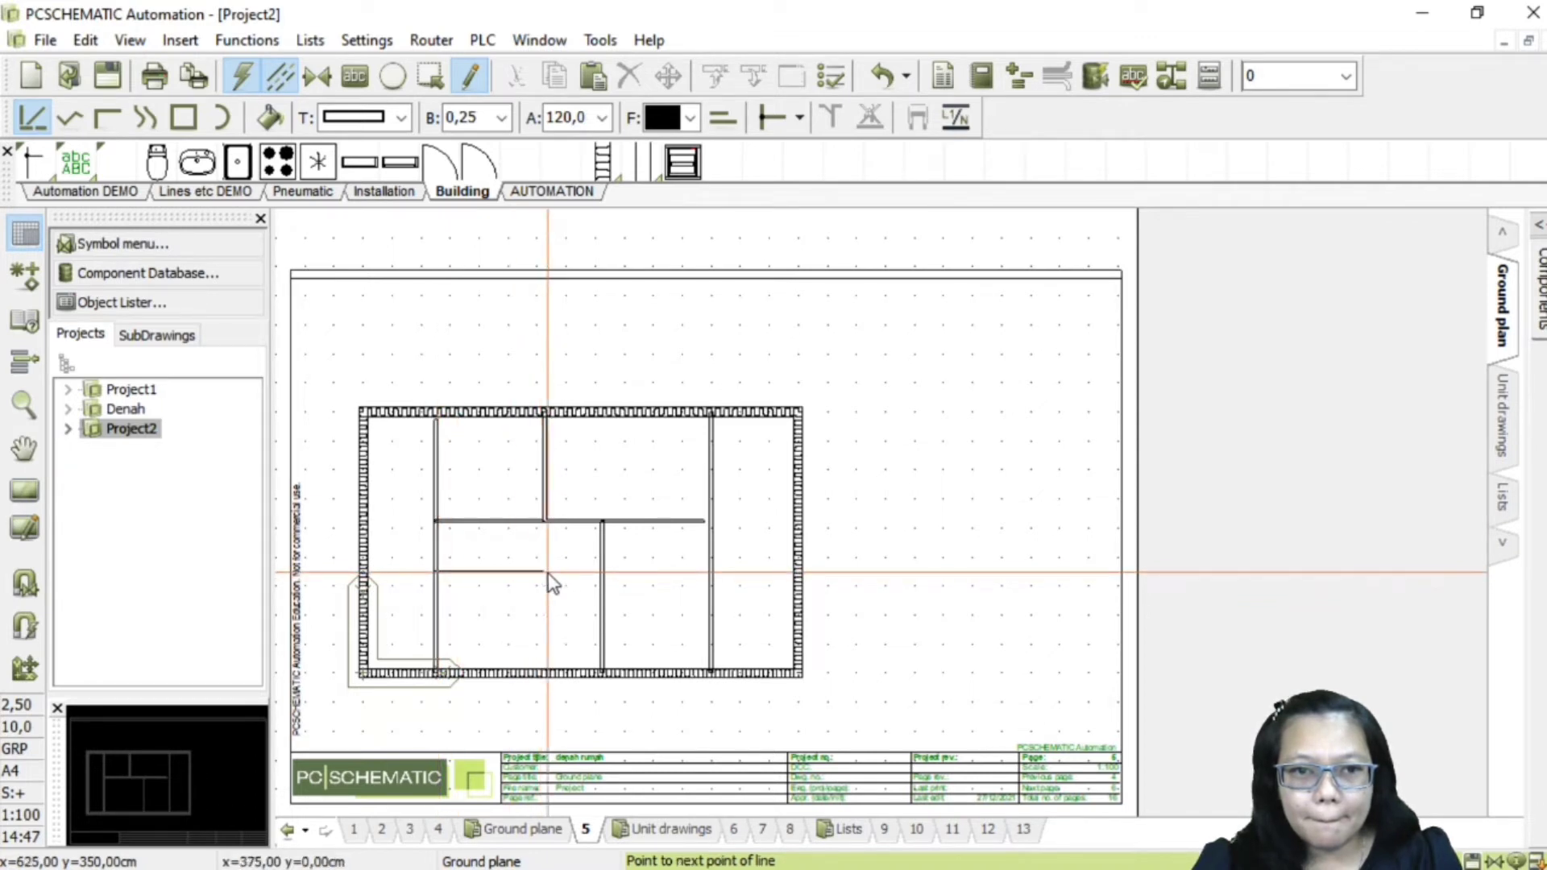
click(545, 572)
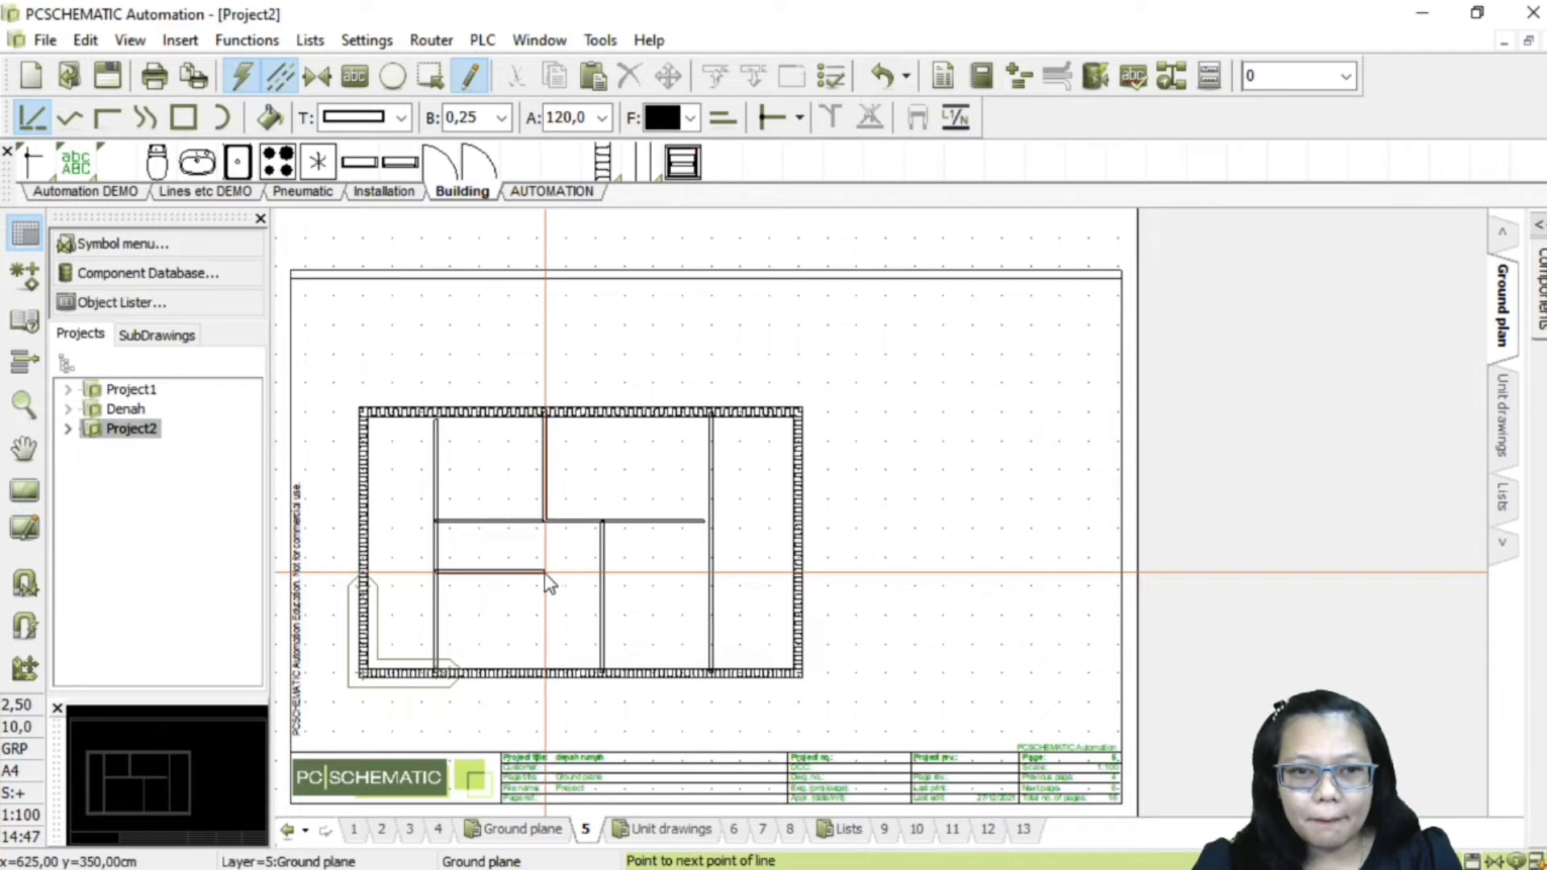
click(548, 673)
key(Escape)
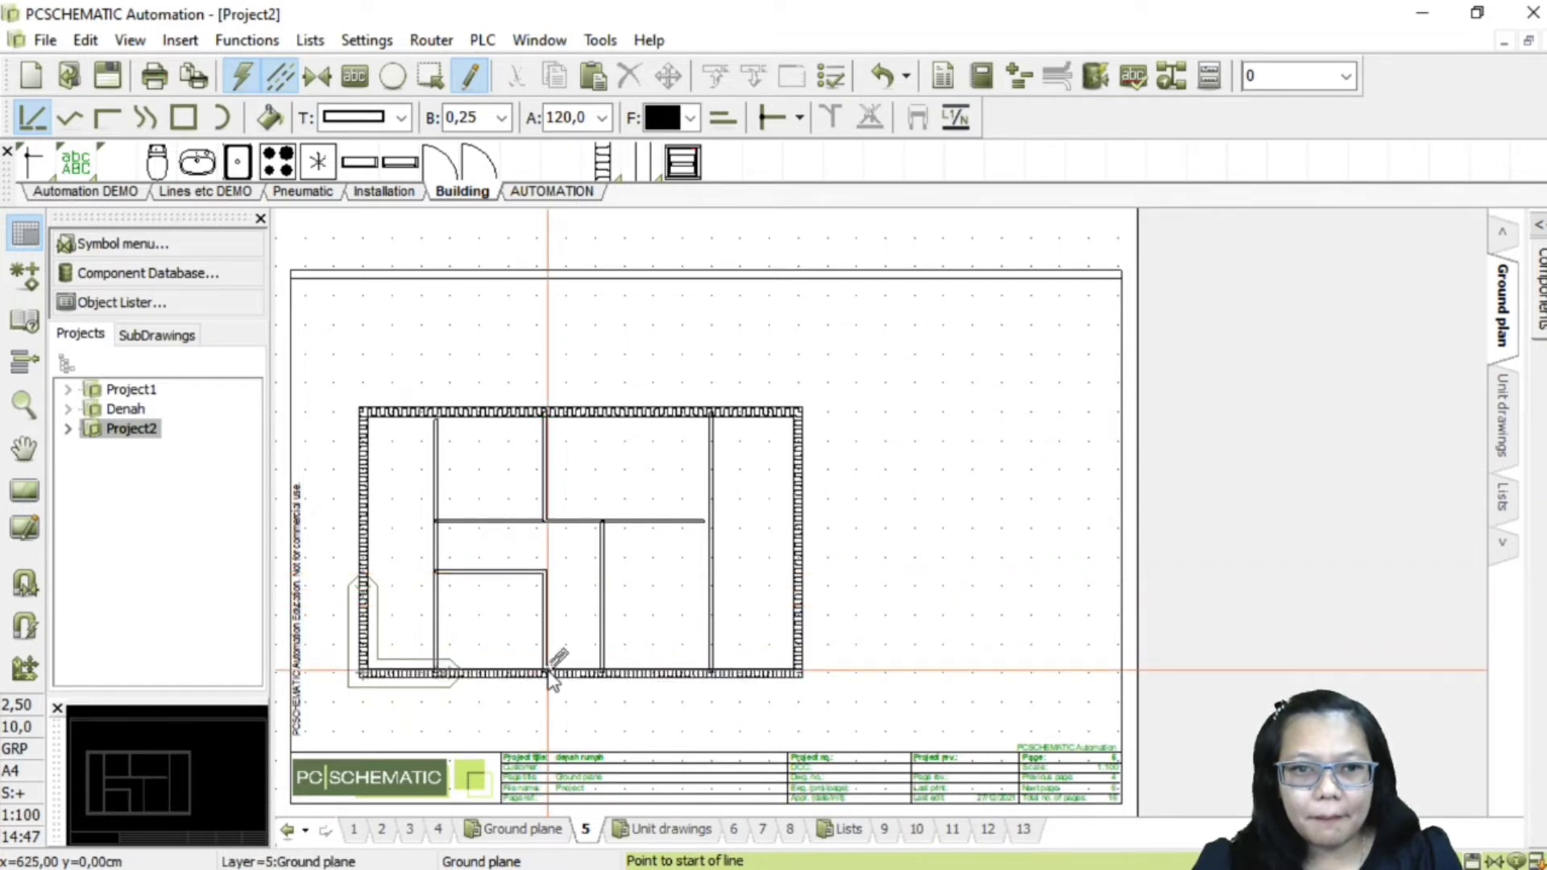
click(546, 573)
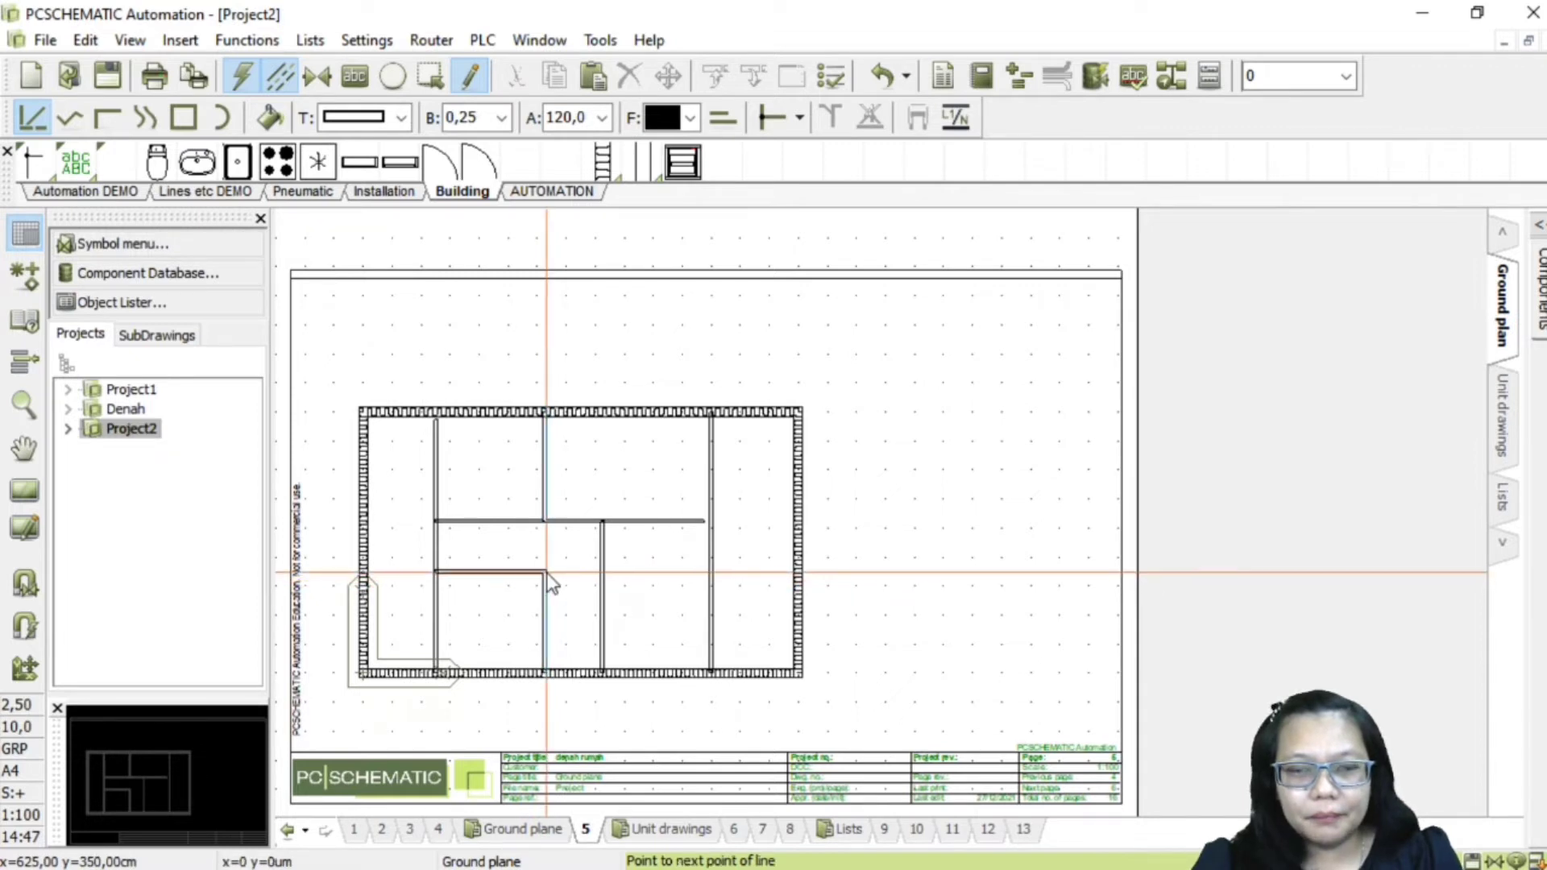
click(601, 574)
key(Escape)
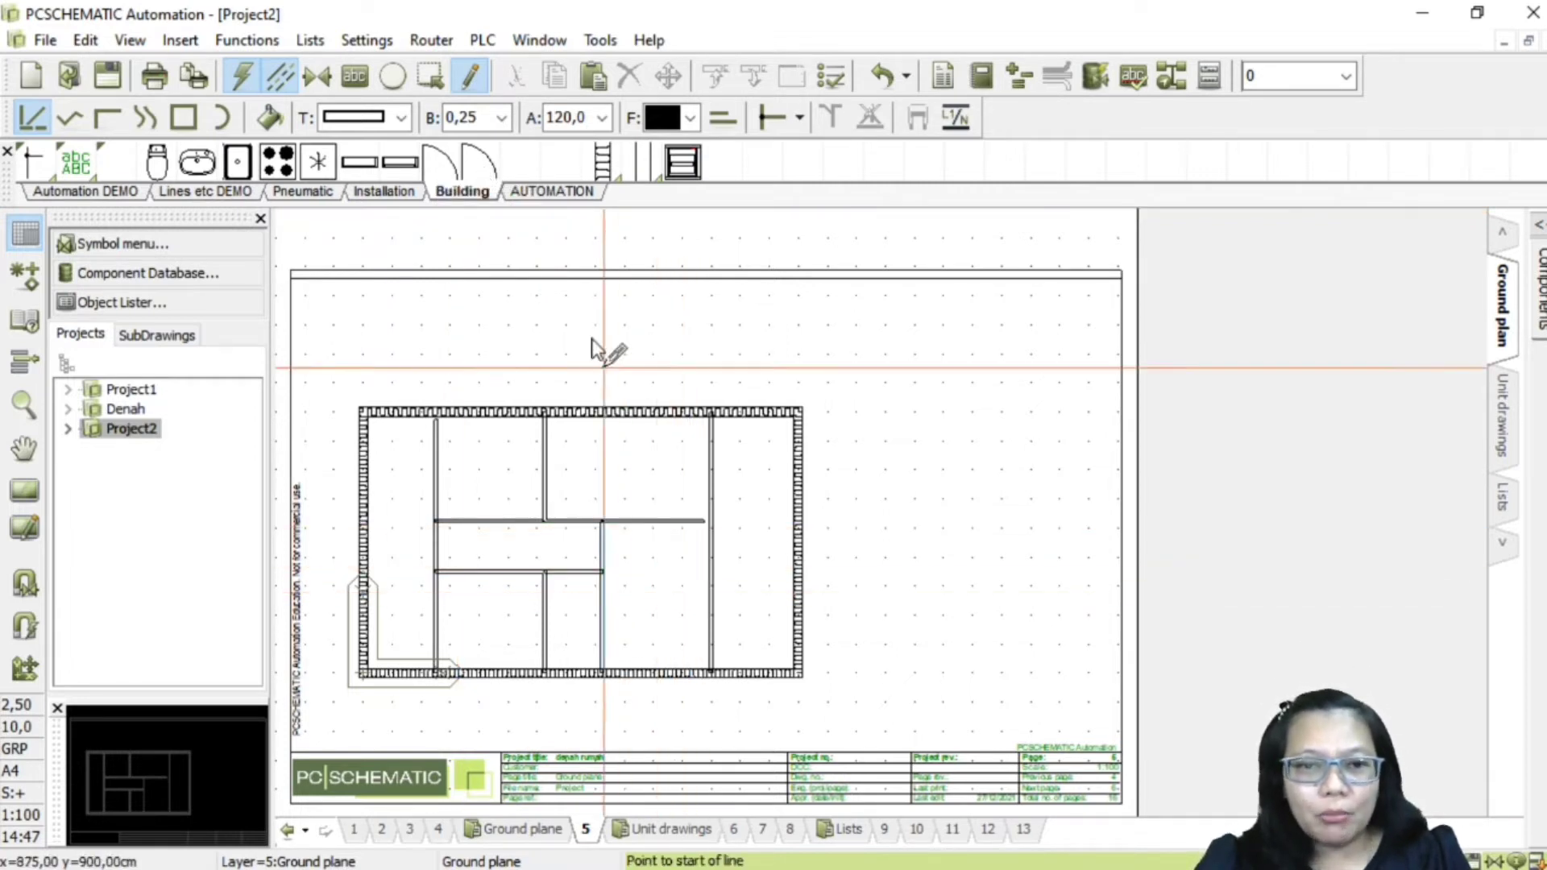
Step: Place two 80 cm doors rotated 90 degrees in the vertical inner walls, at X 12 m, Y 4.5 m and X 8.25 m, Y 4.25 m
click(482, 166)
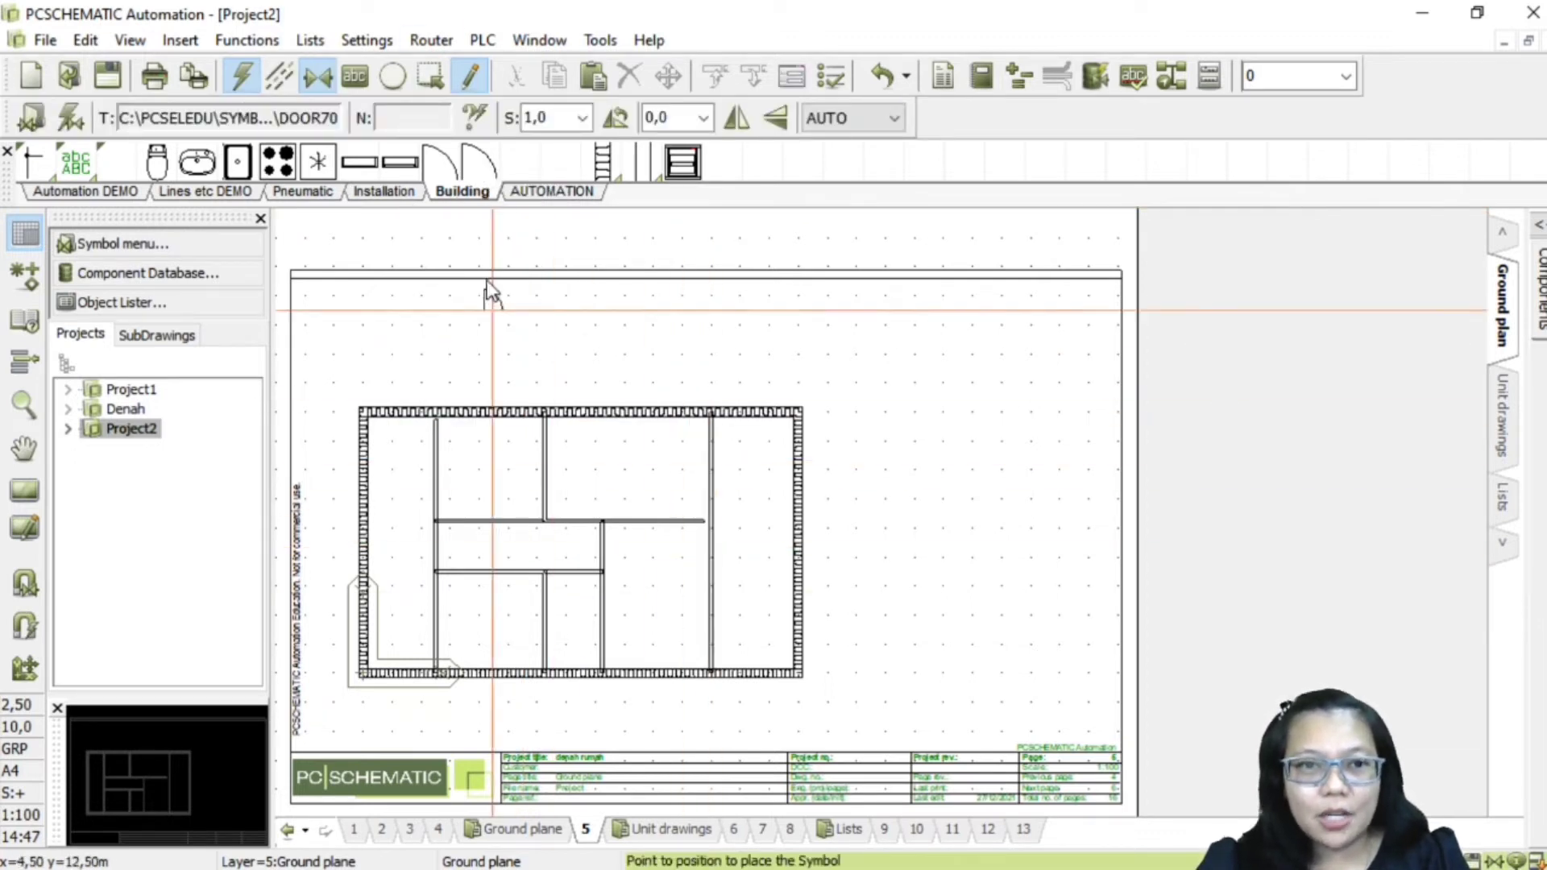
click(435, 170)
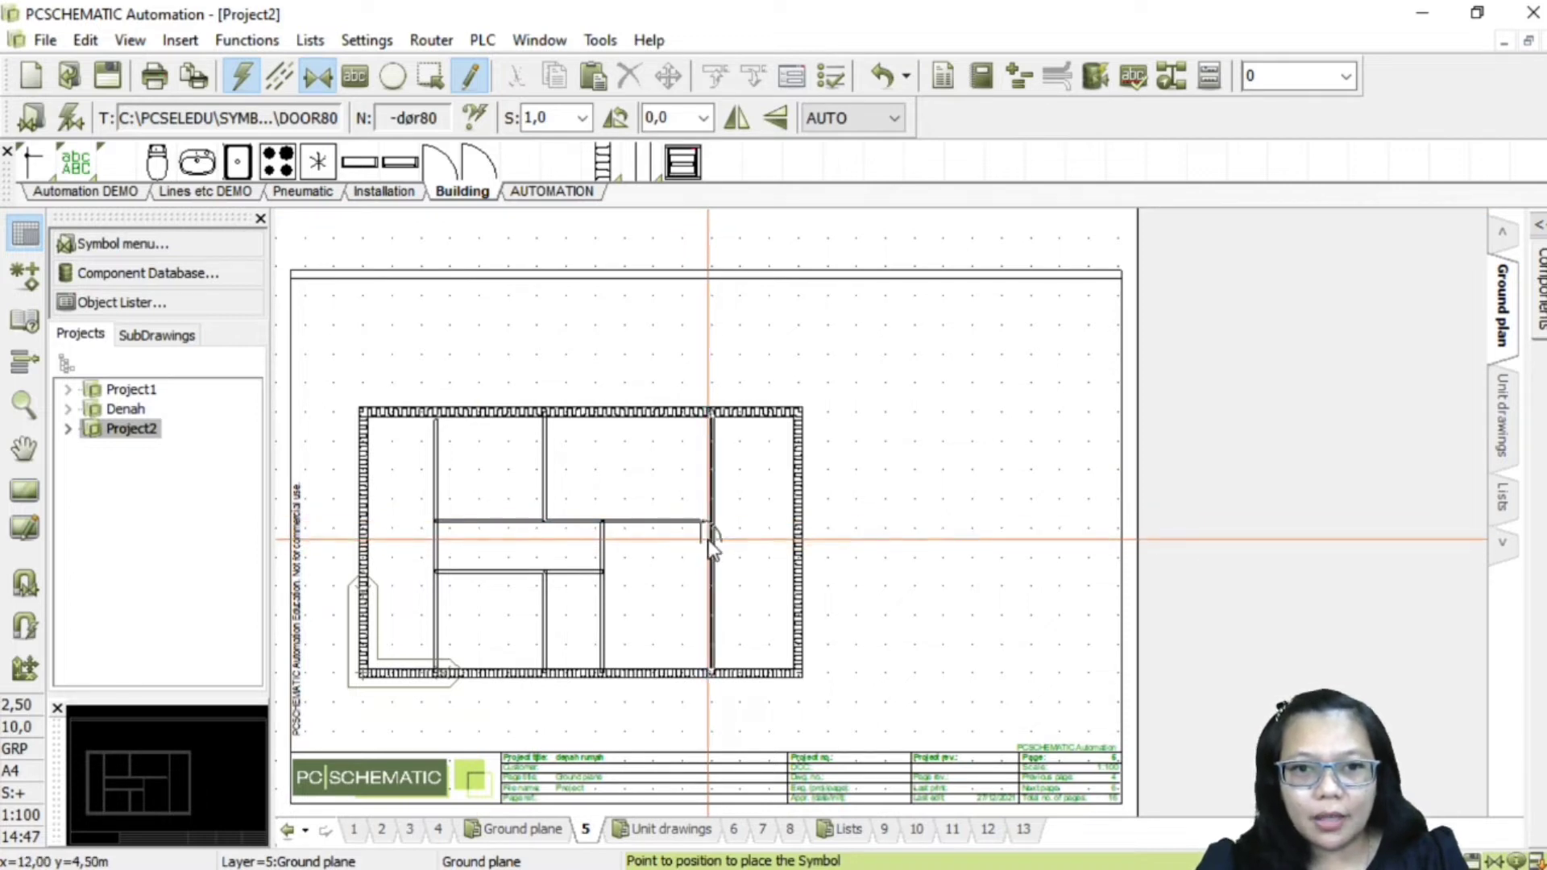
key(r)
click(702, 540)
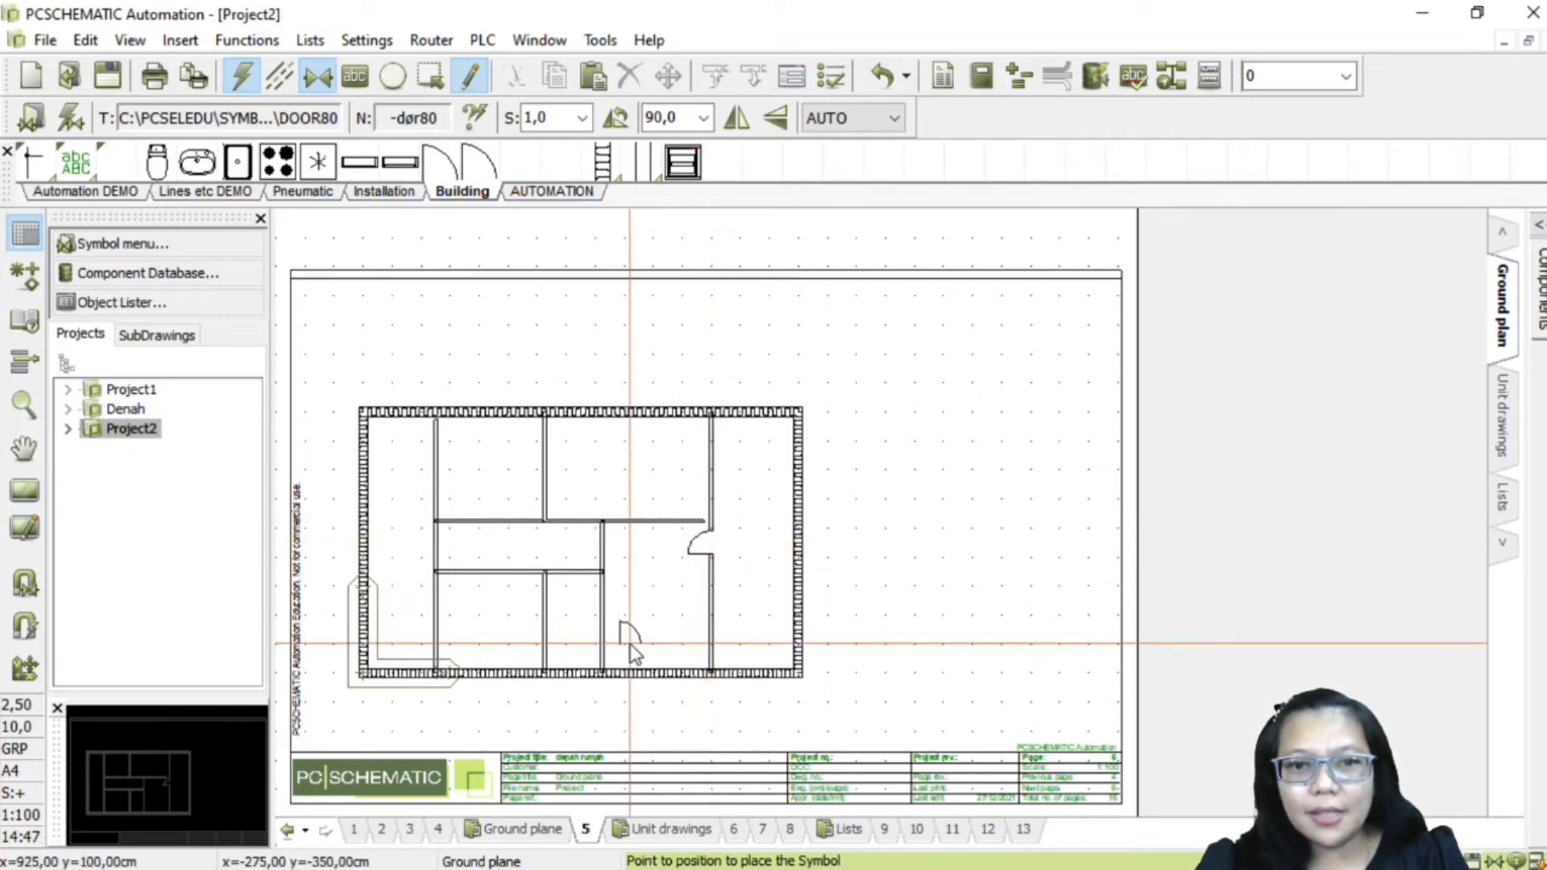
click(598, 554)
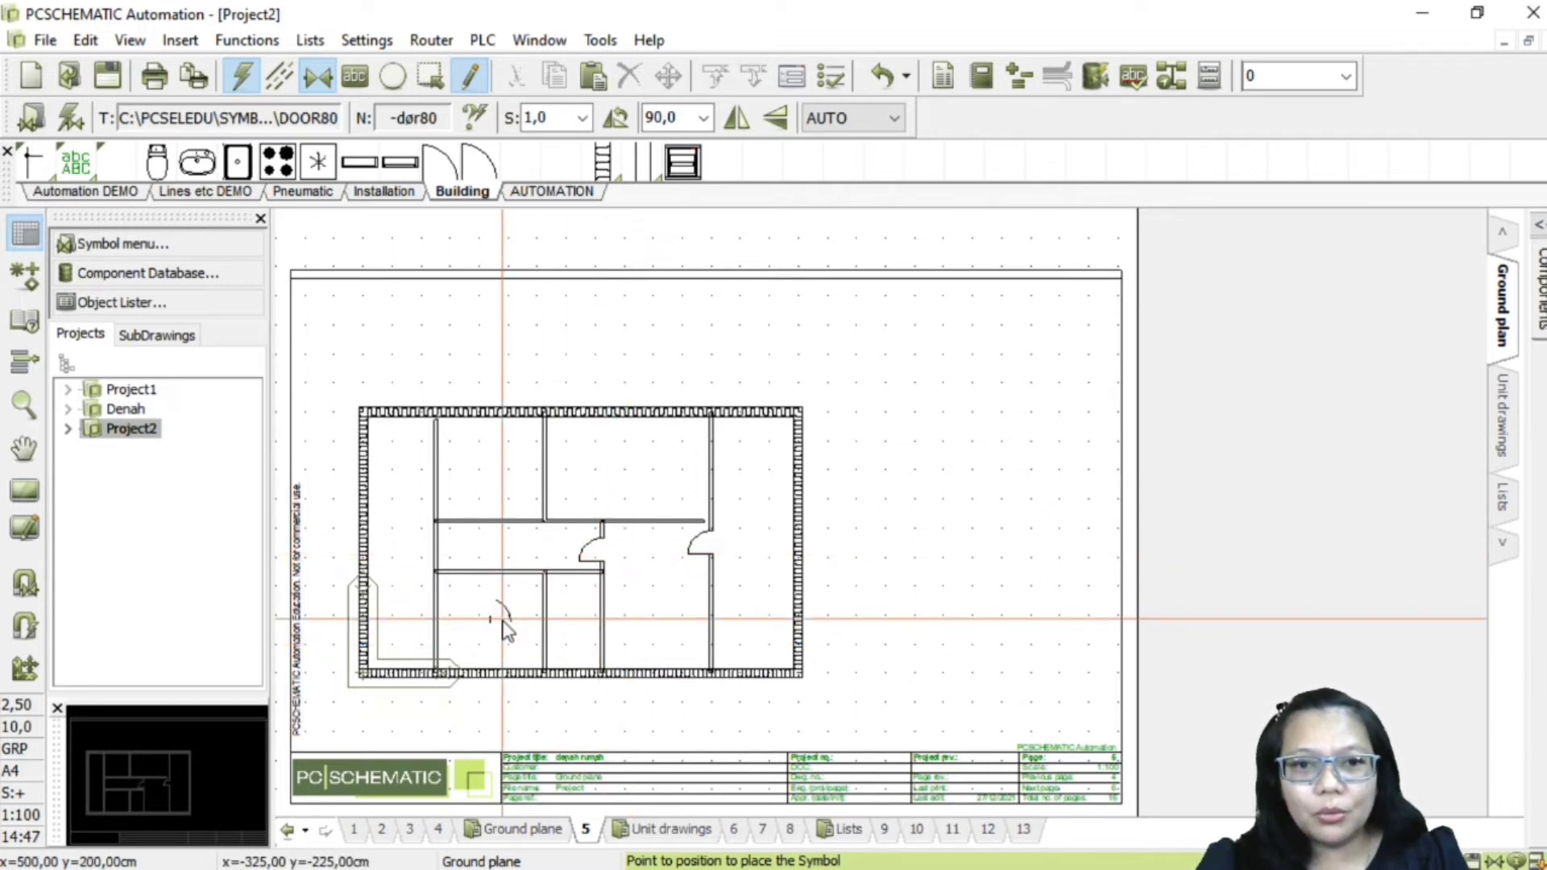
Step: Place 80 cm doors at 0 degrees at X 6.75 m and 5.75 m in the Y 3.5 m partition, and X 5.75 m in the Y 5.25 m partition
key(space)
key(space)
key(space)
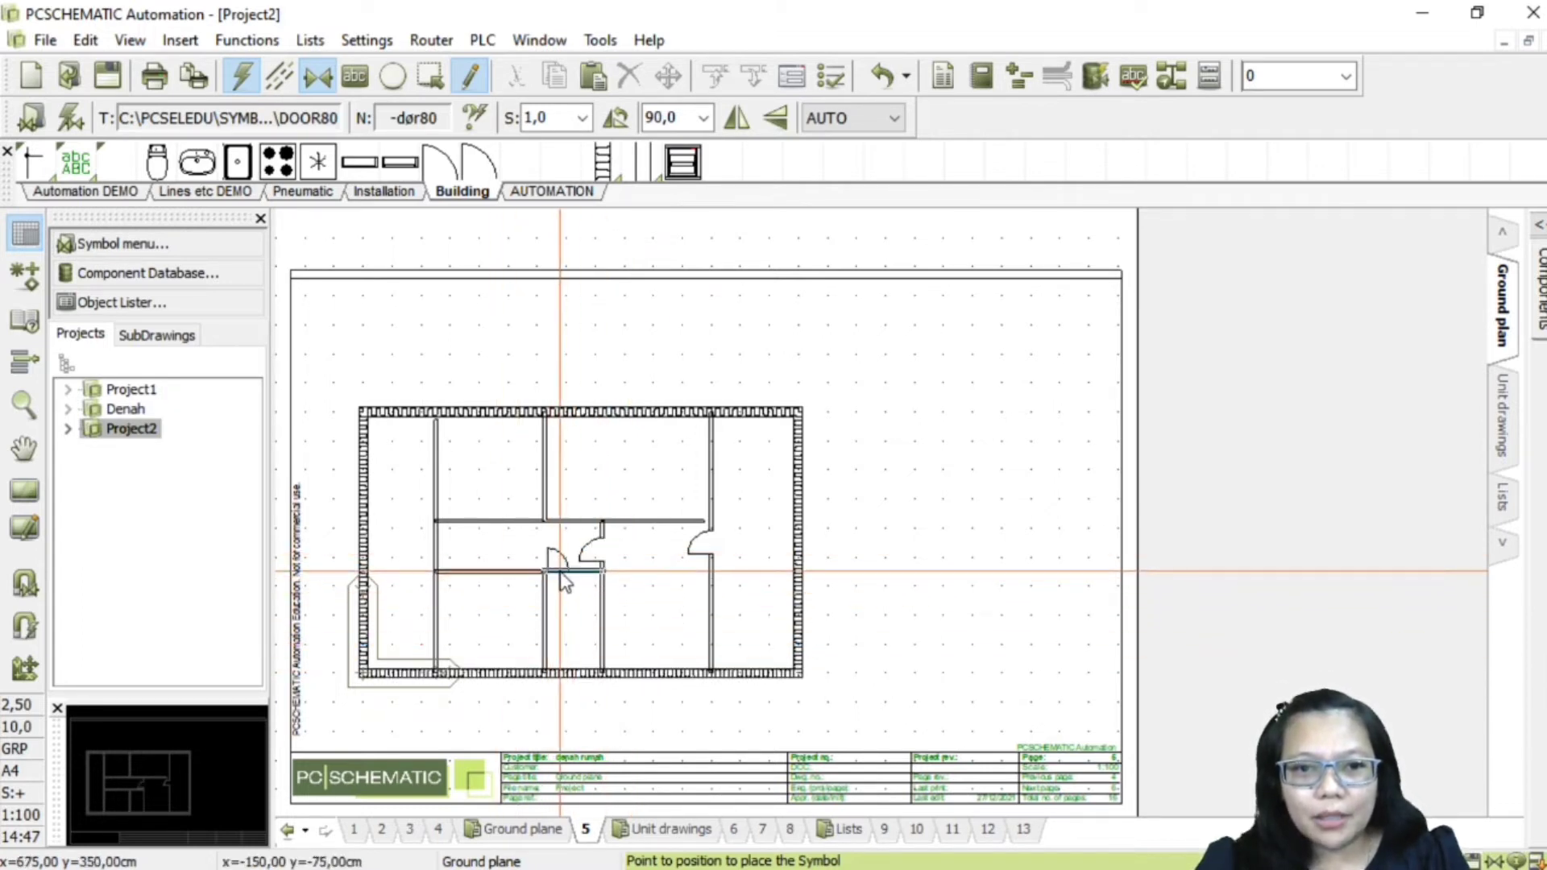
click(560, 571)
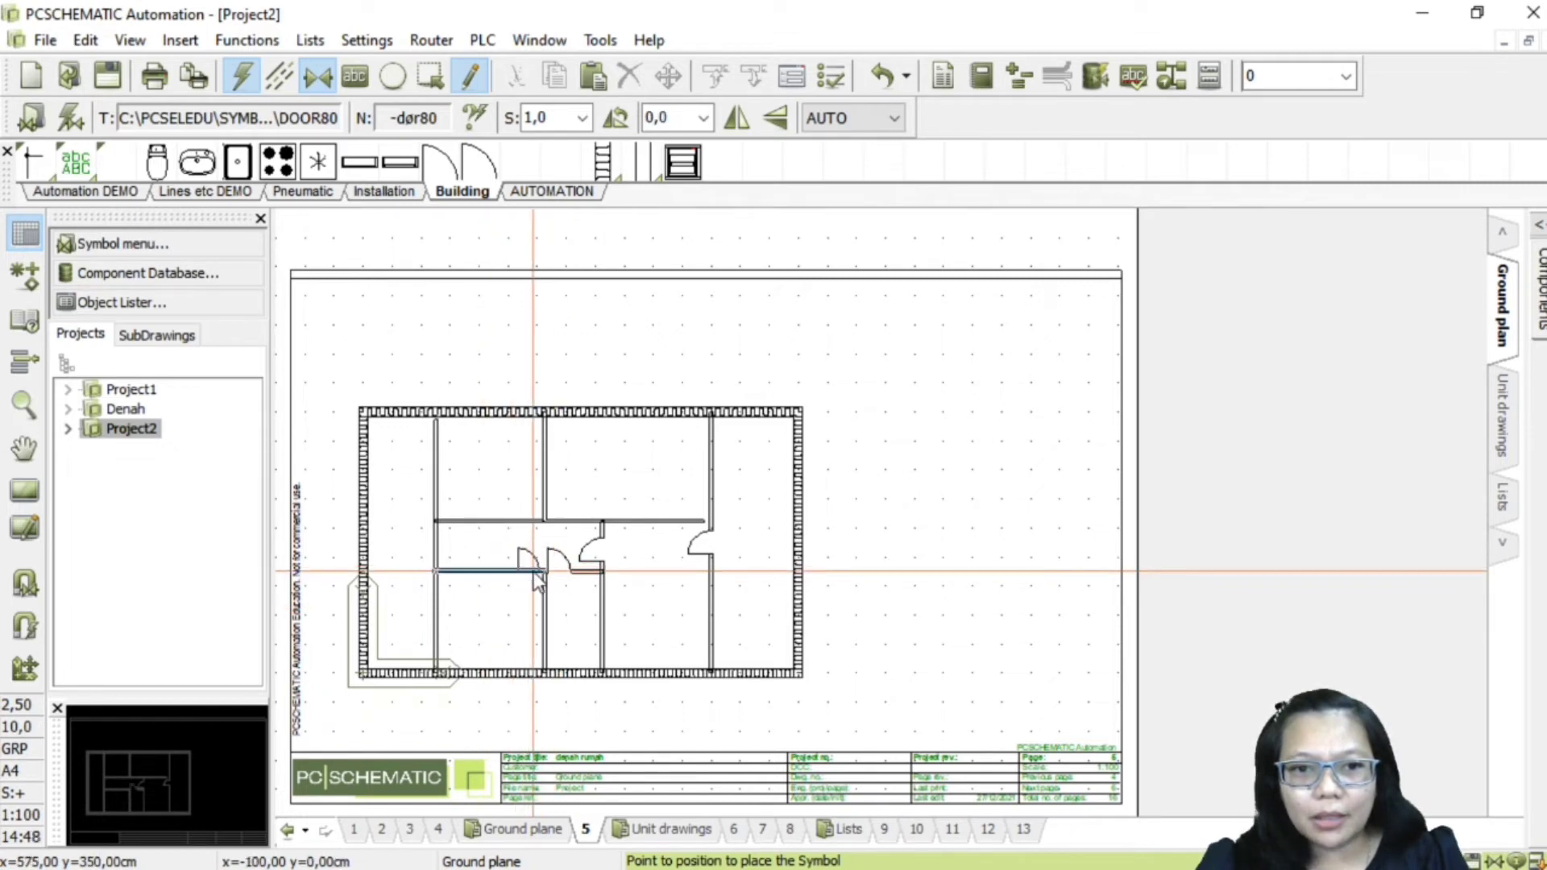
click(536, 572)
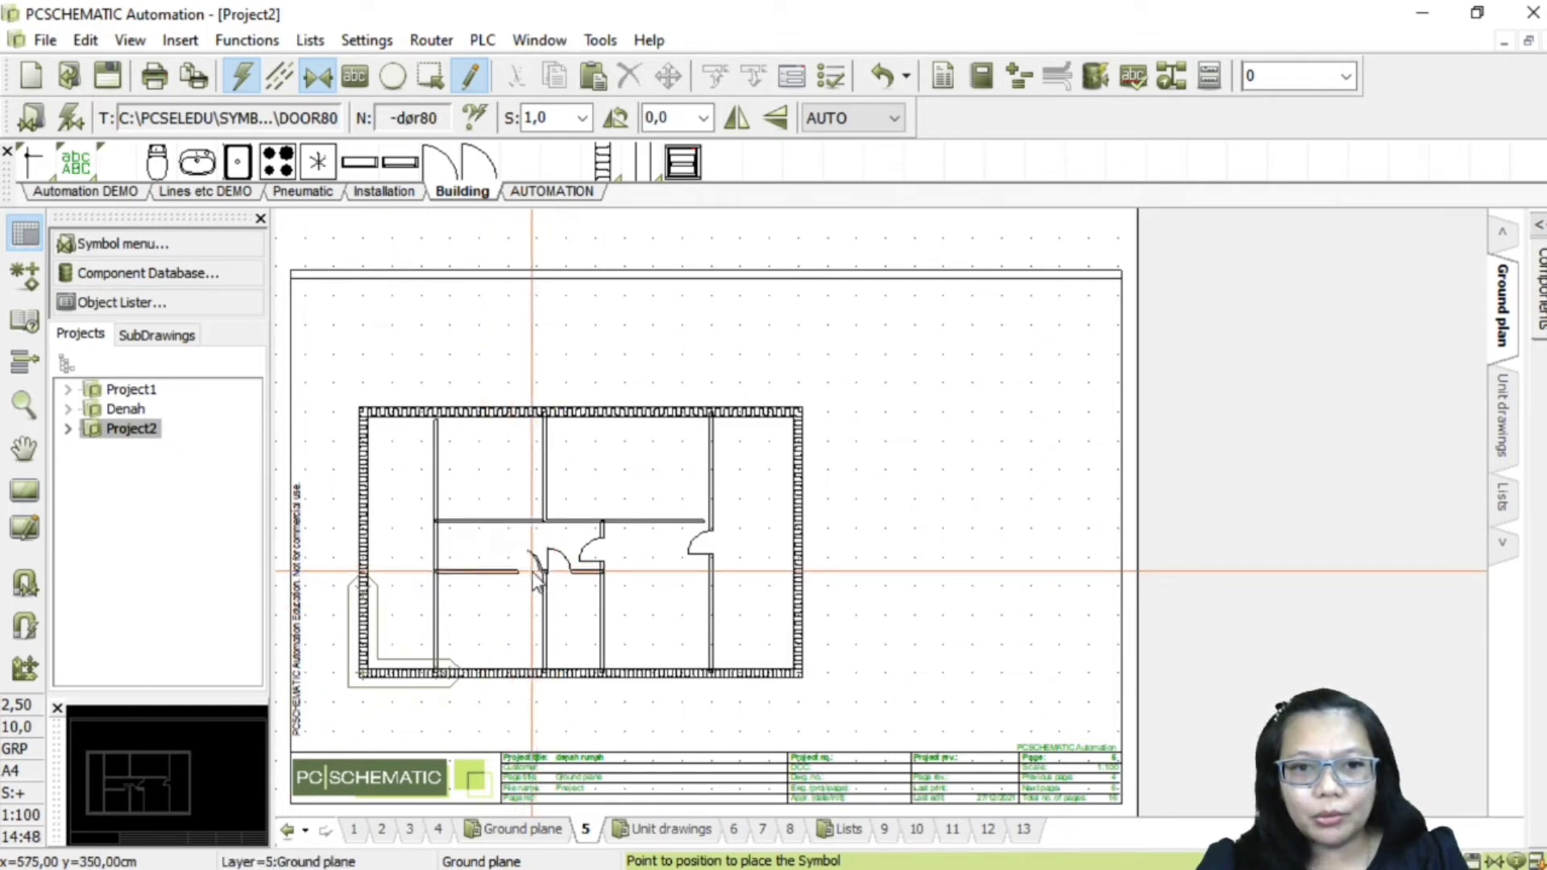
click(528, 522)
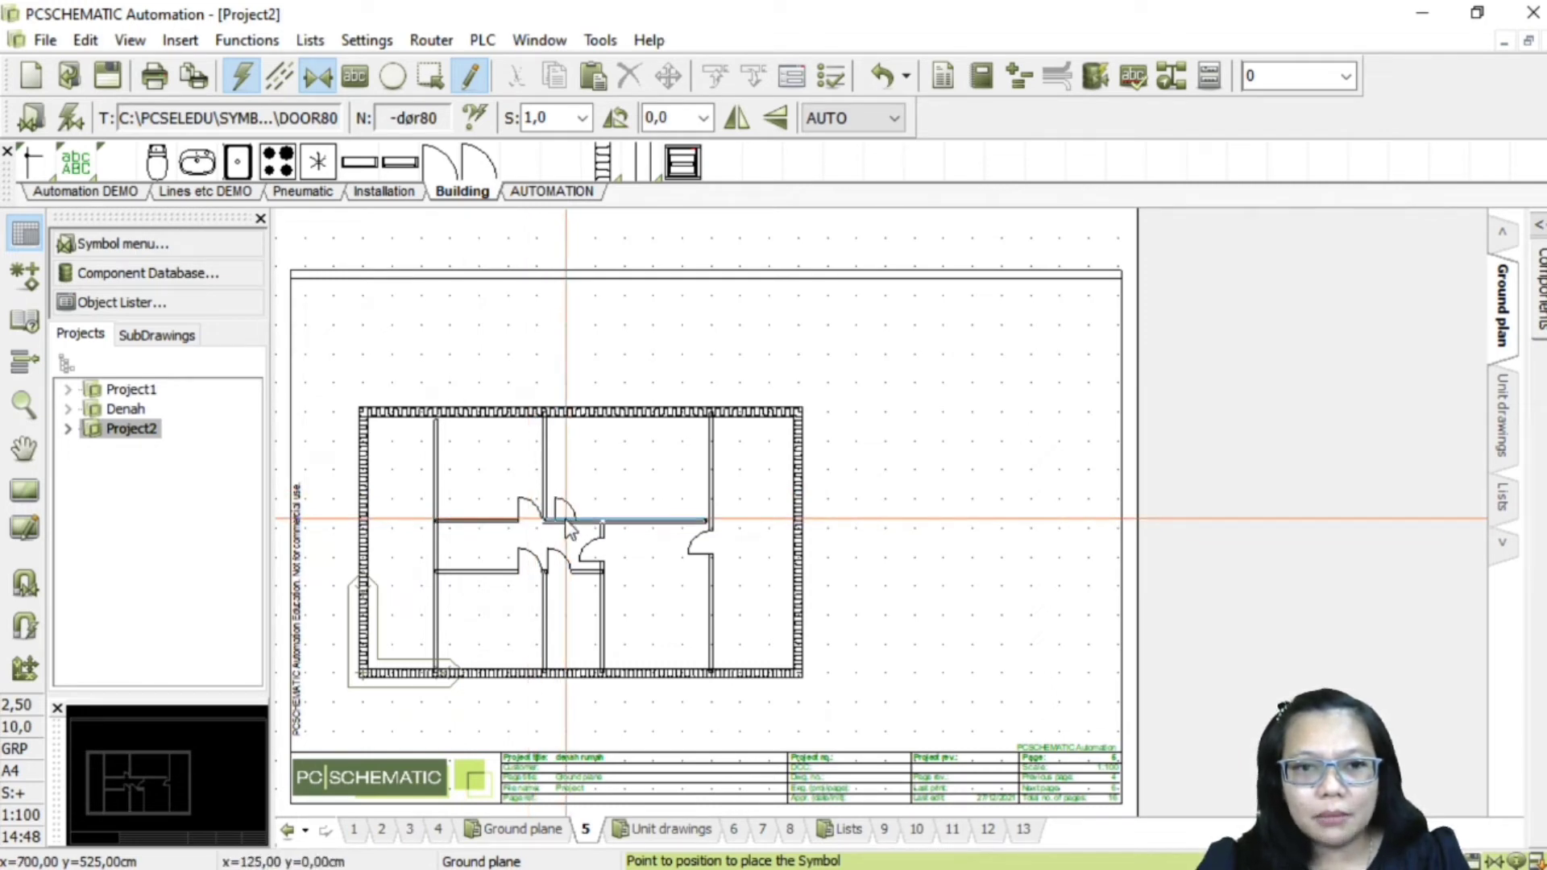
Step: Place an 80 cm door at 0 degrees in the Y 5.25 m partition right of X 6.25 m, and one at 90 degrees in the X 2.5 m wall
click(560, 522)
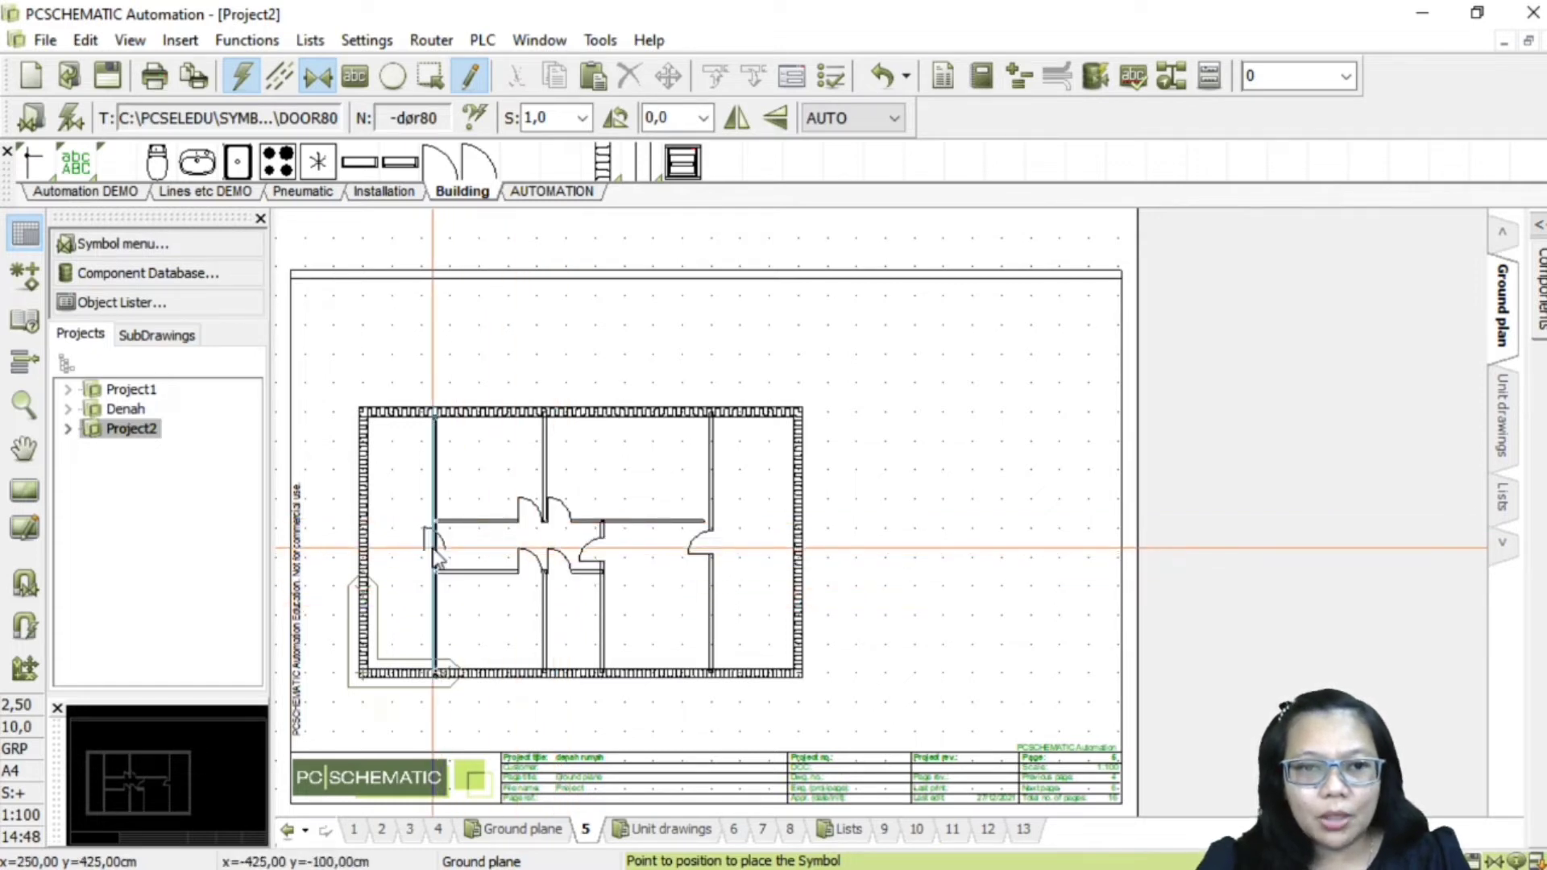
click(433, 552)
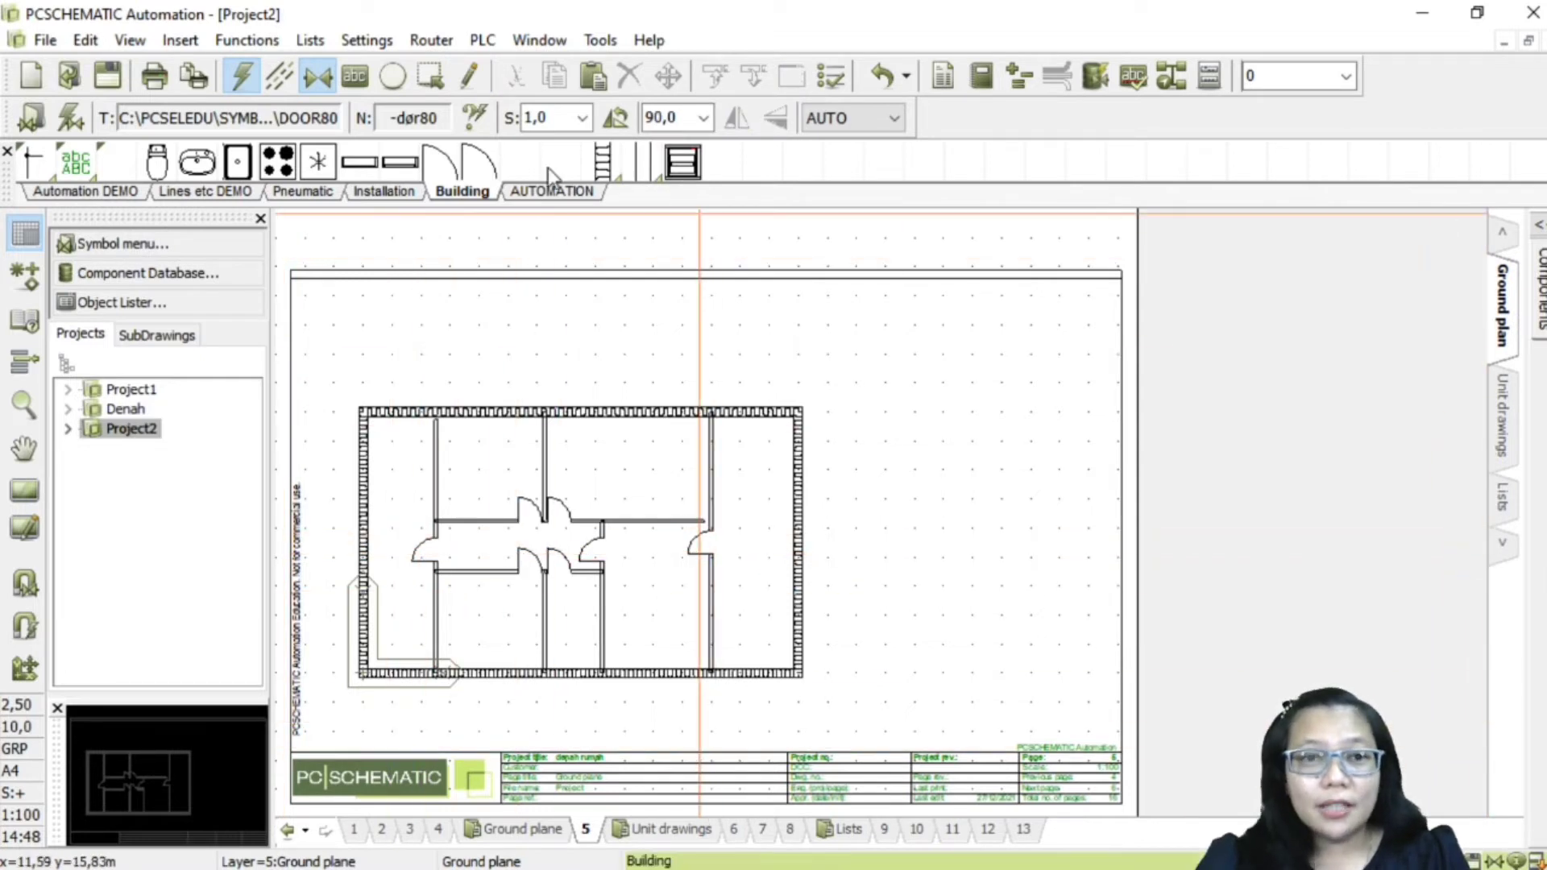
Step: Place a 120 cm window in the lower X 12 m wall and two 100 cm windows in the upper and lower X 2.5 m wall, all at 90 degrees
click(394, 162)
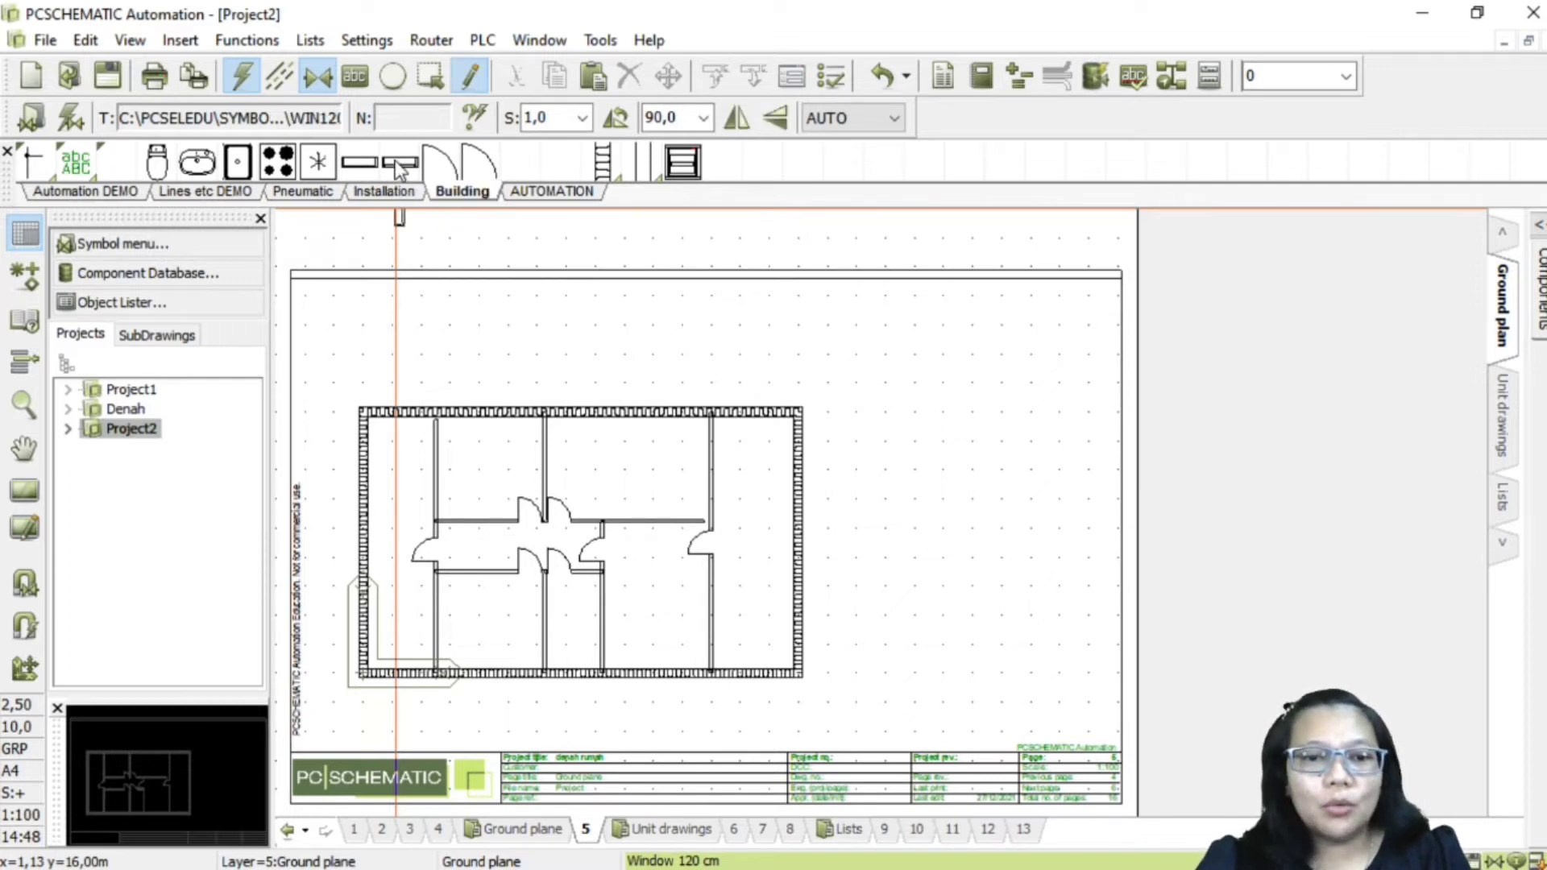
click(714, 624)
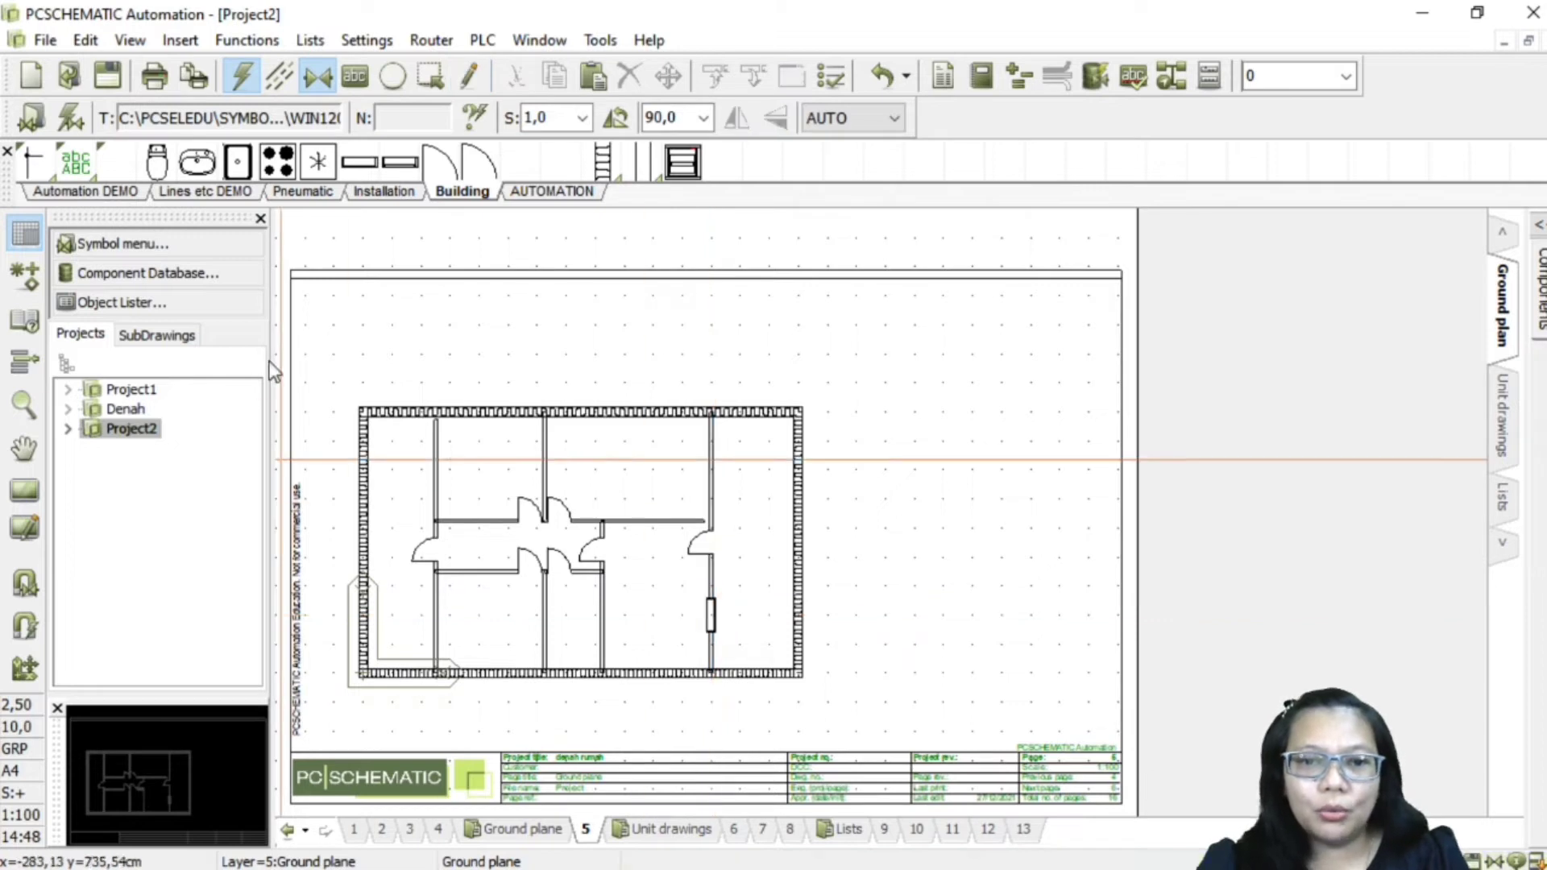
click(359, 162)
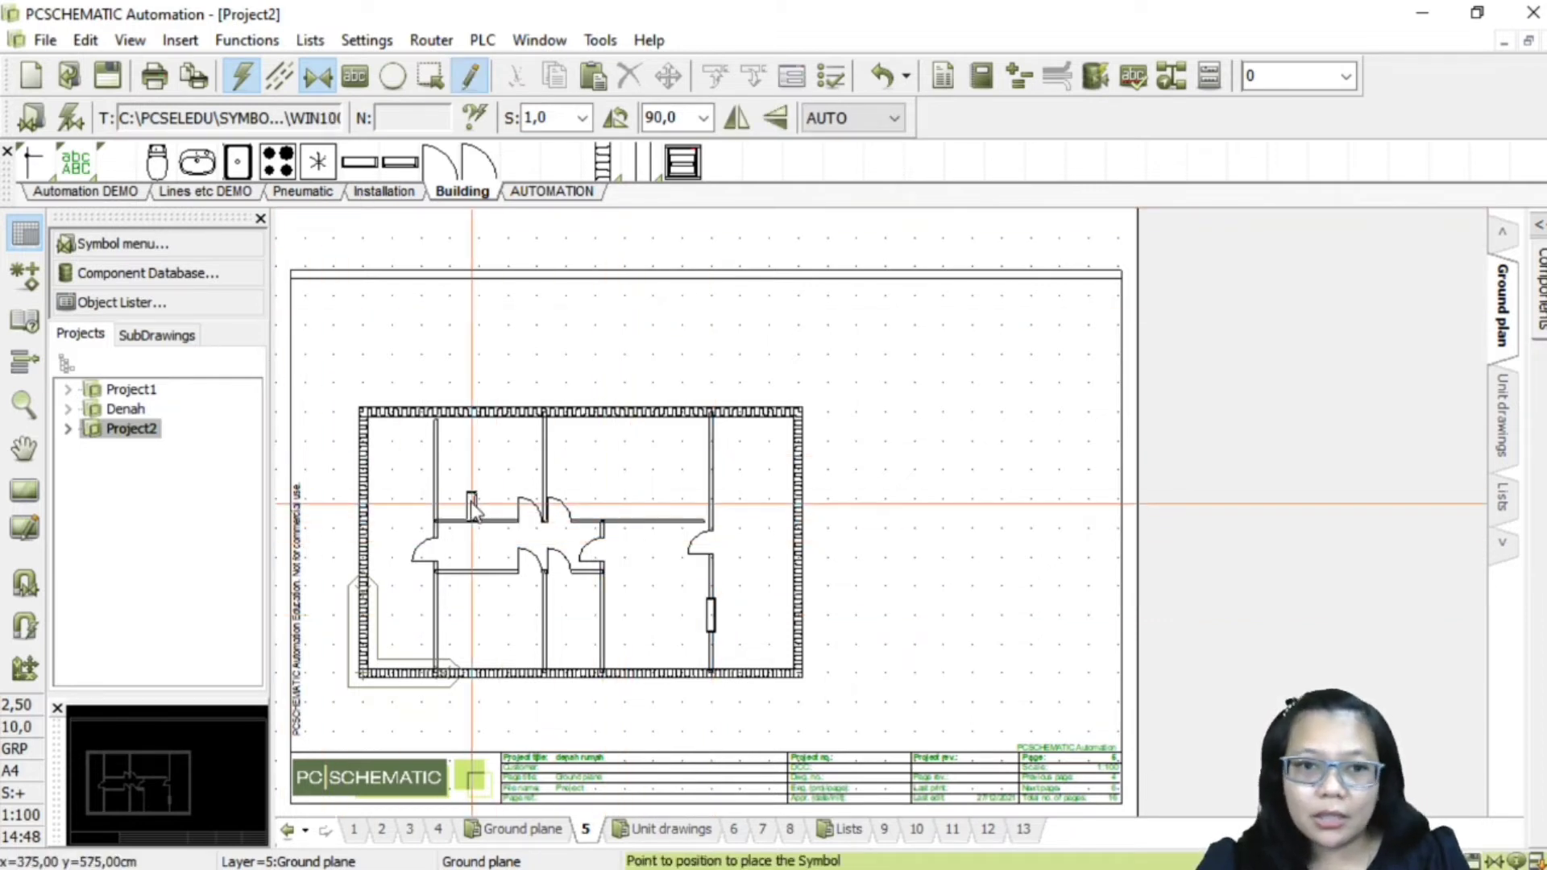
click(437, 468)
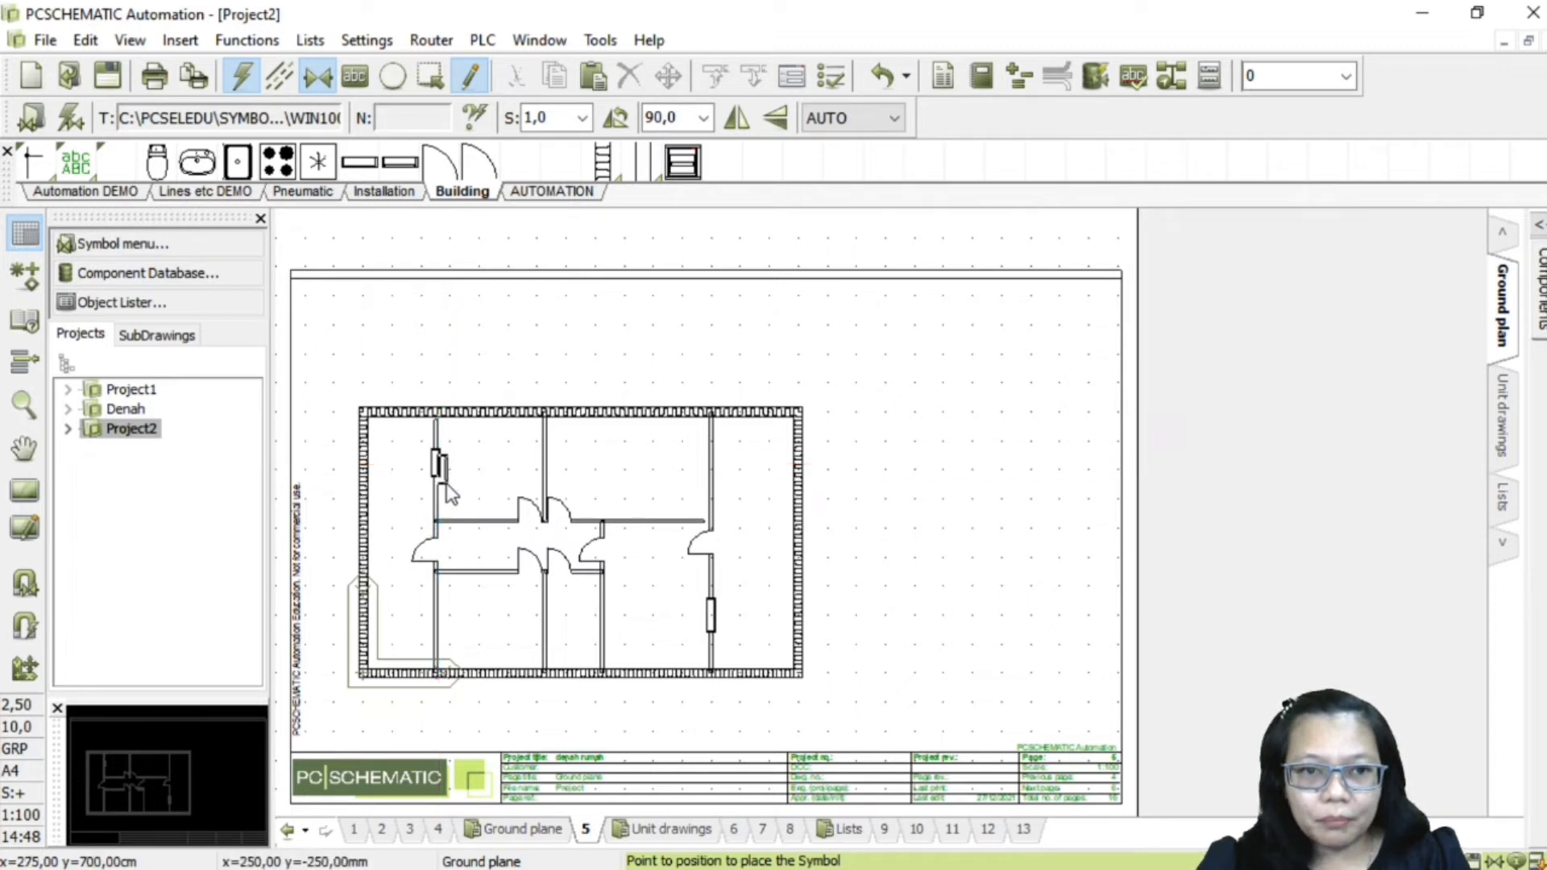
click(435, 622)
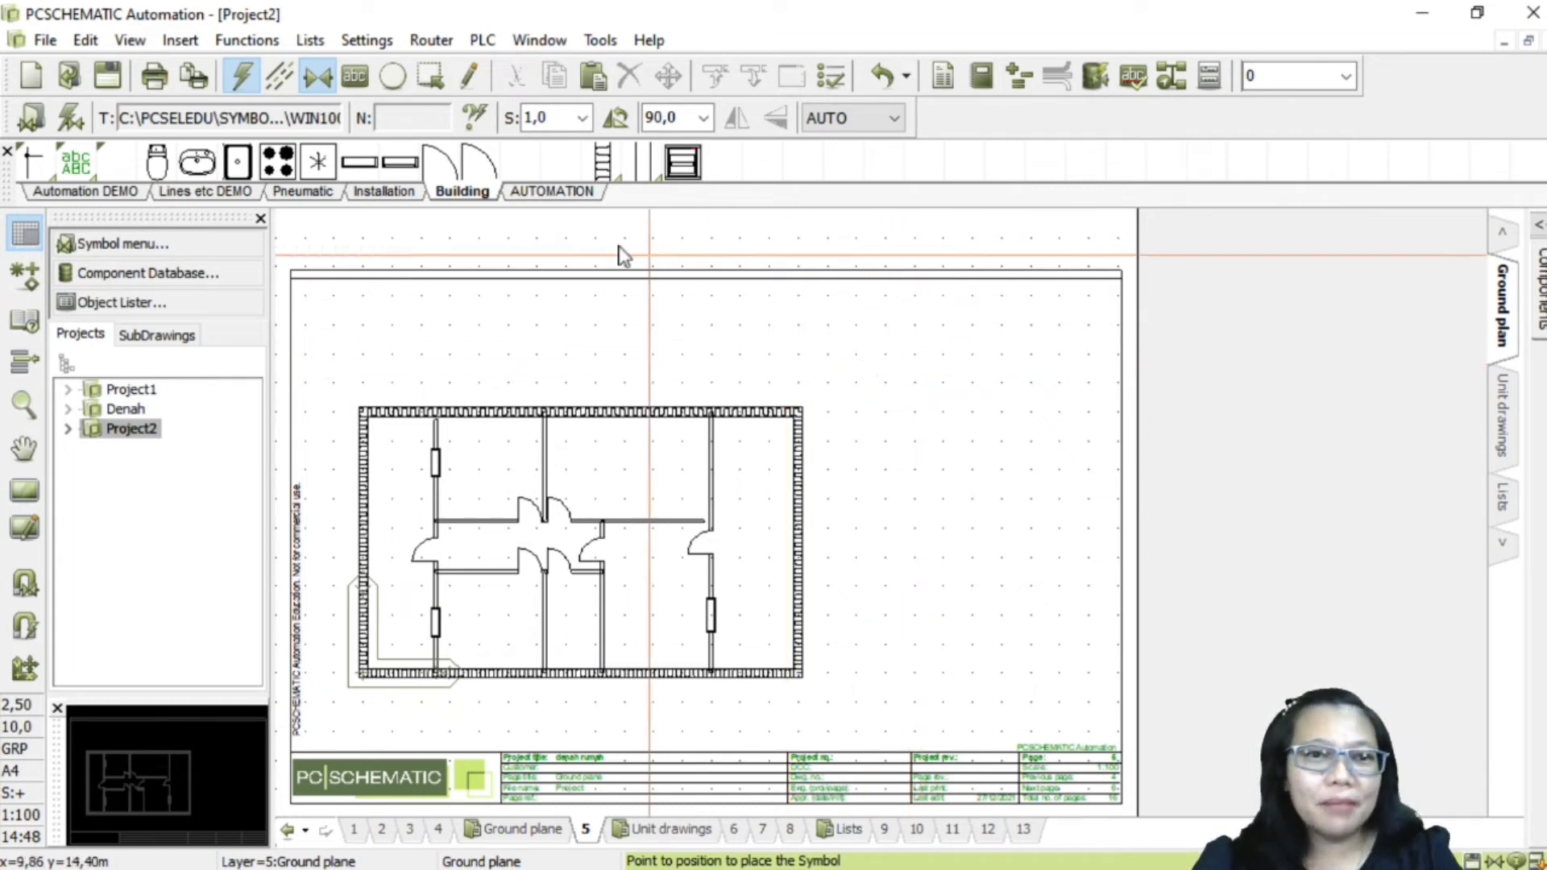
Step: Place the text "Teras" in the long room at the right end of the floor plan
click(356, 77)
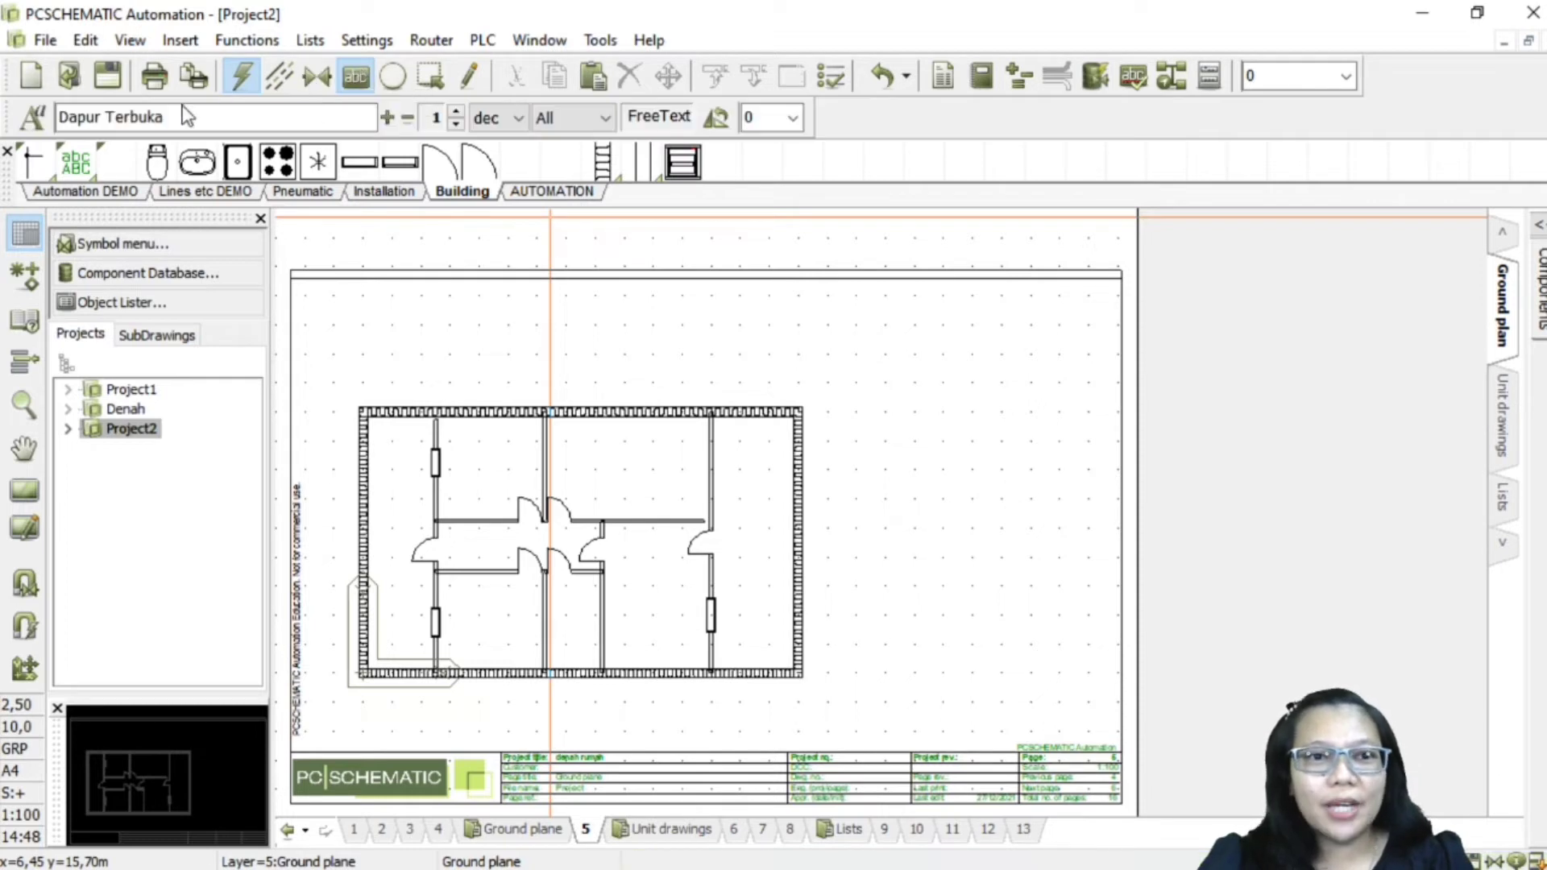
click(207, 118)
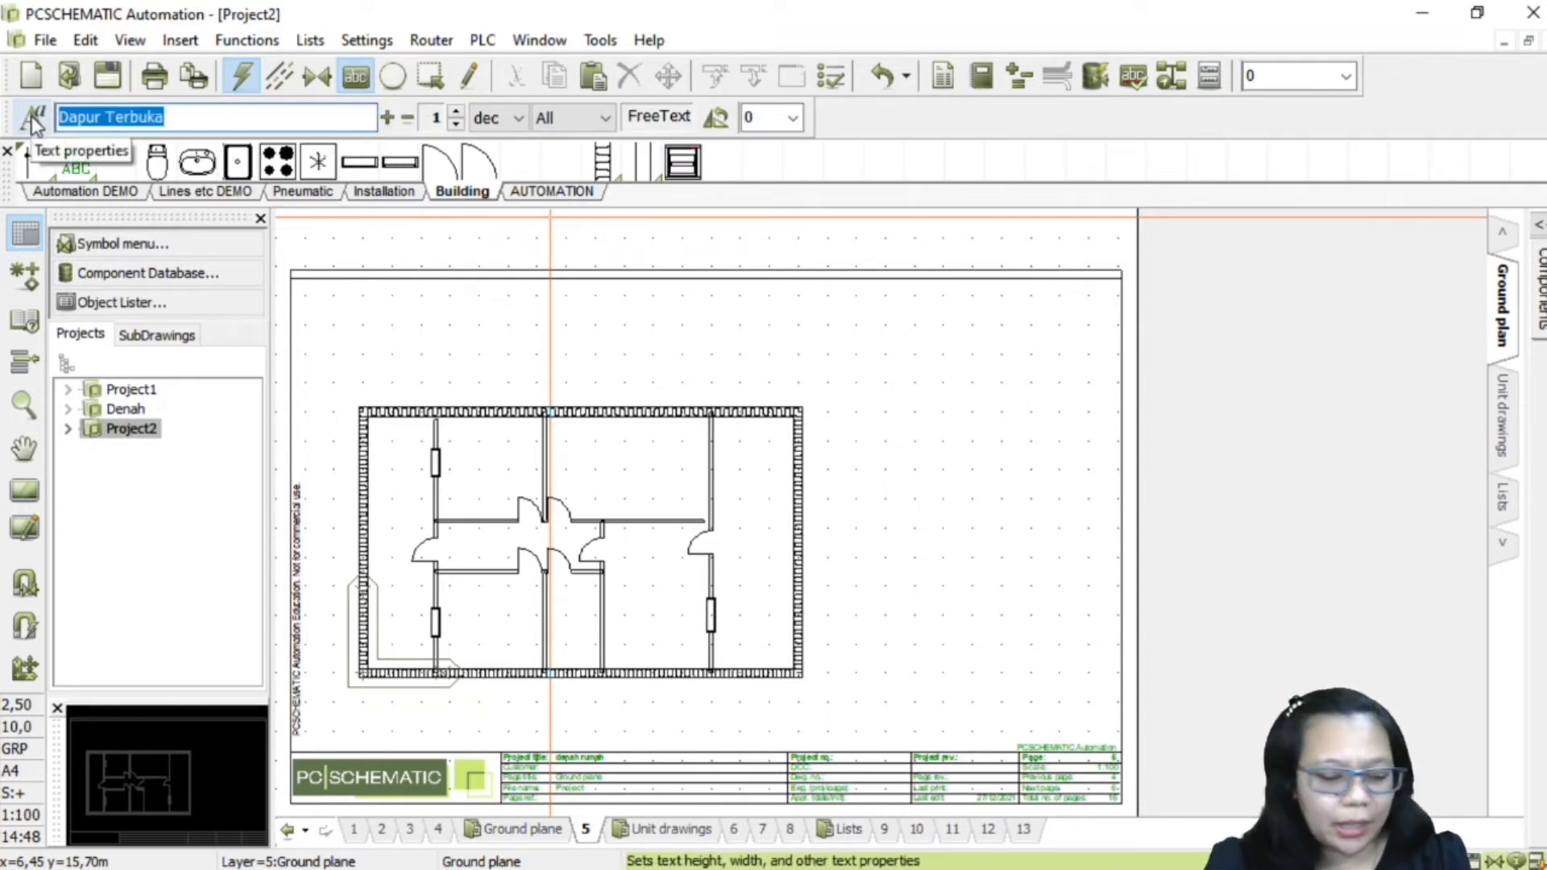
text(Ter)
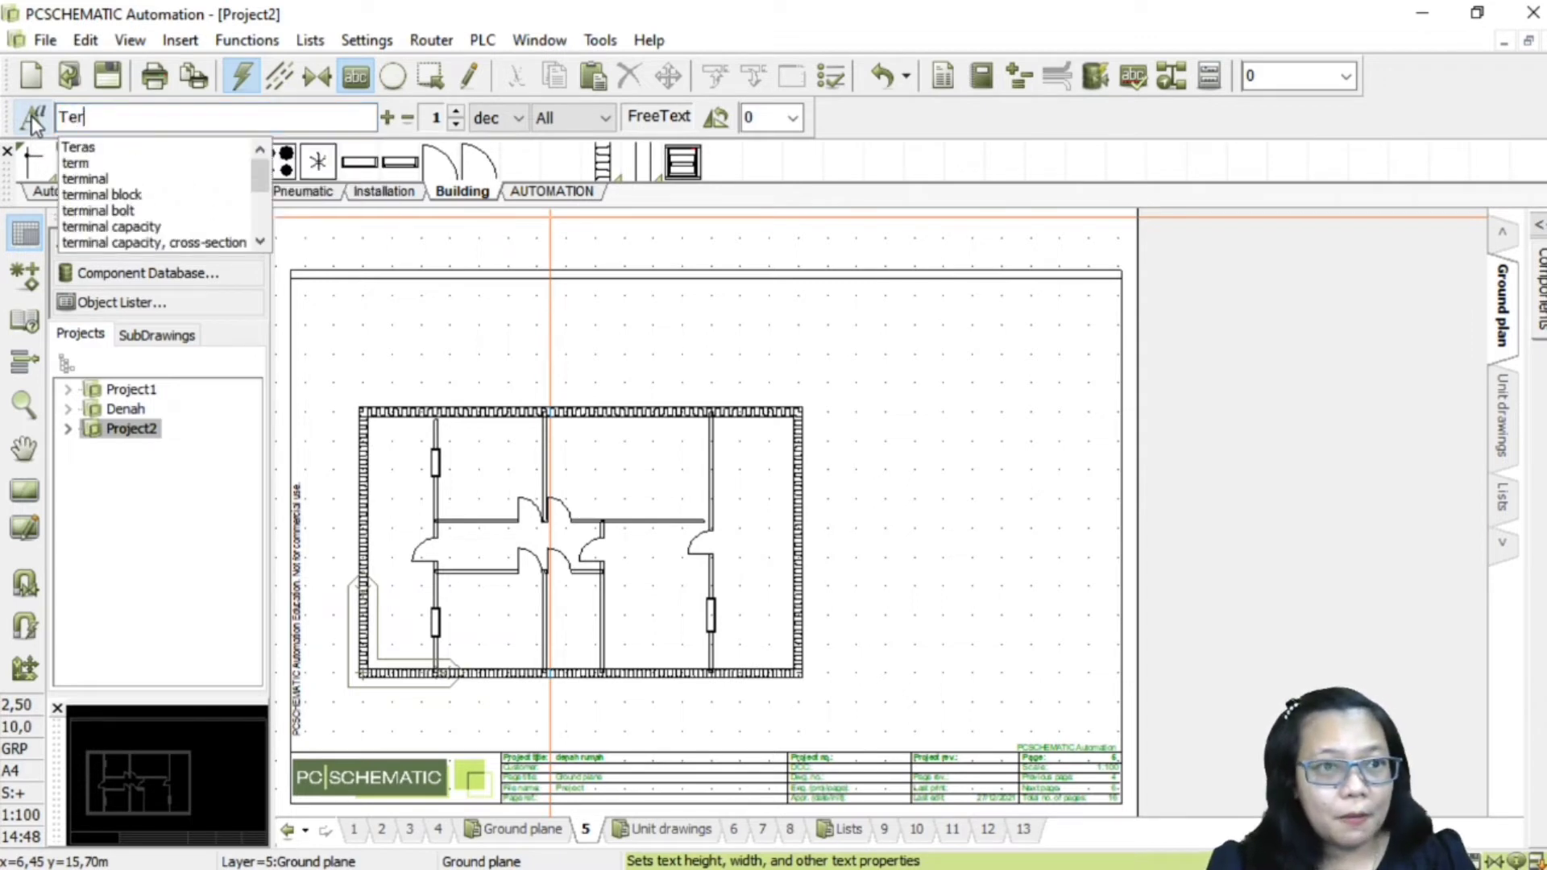
text(as)
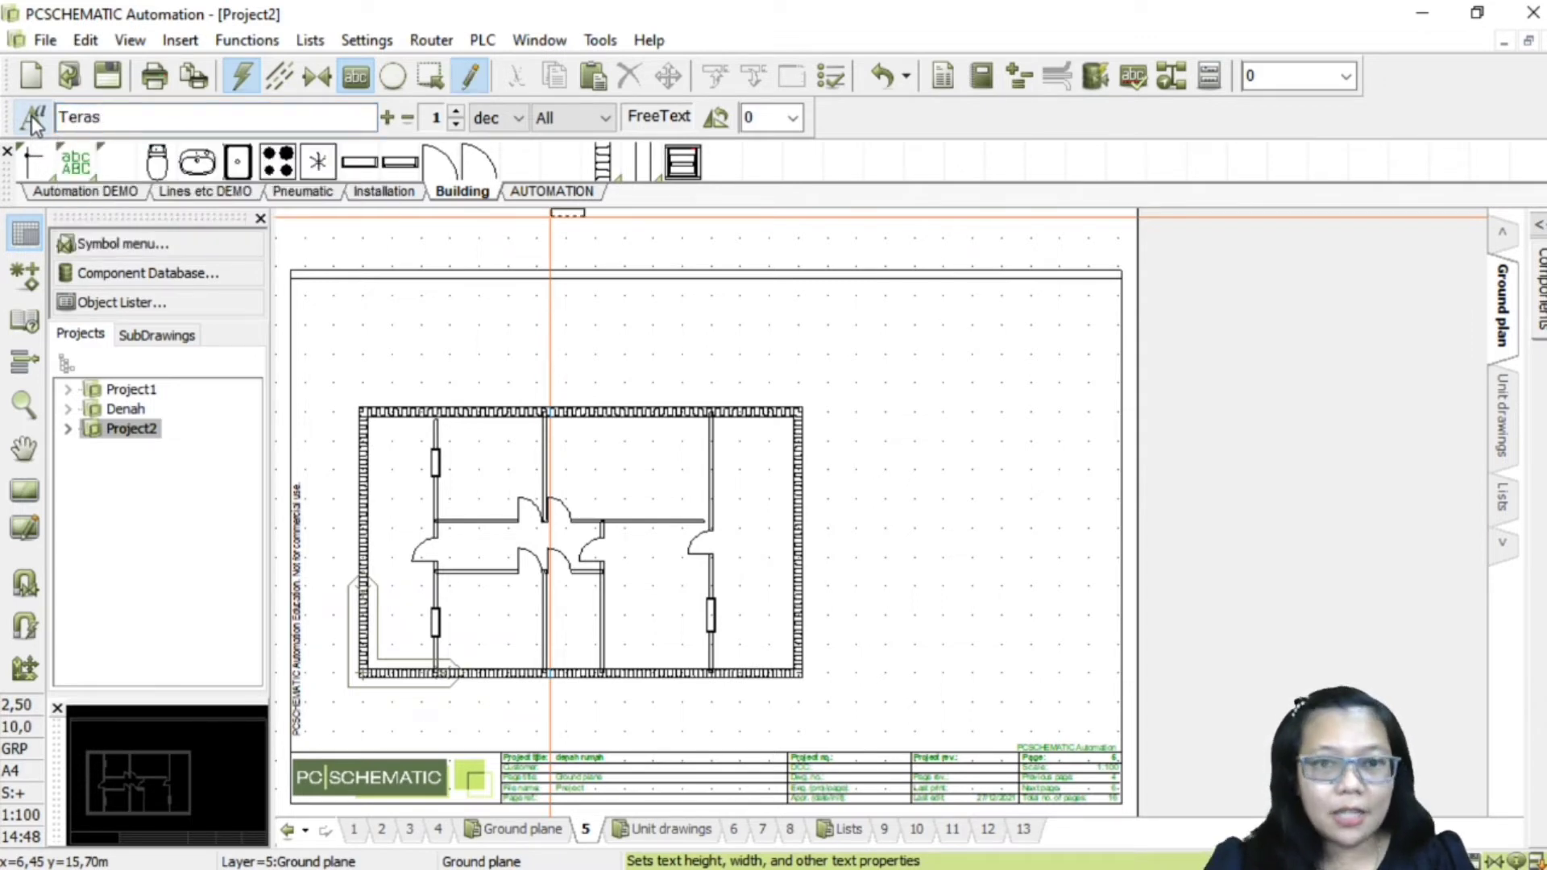
click(748, 562)
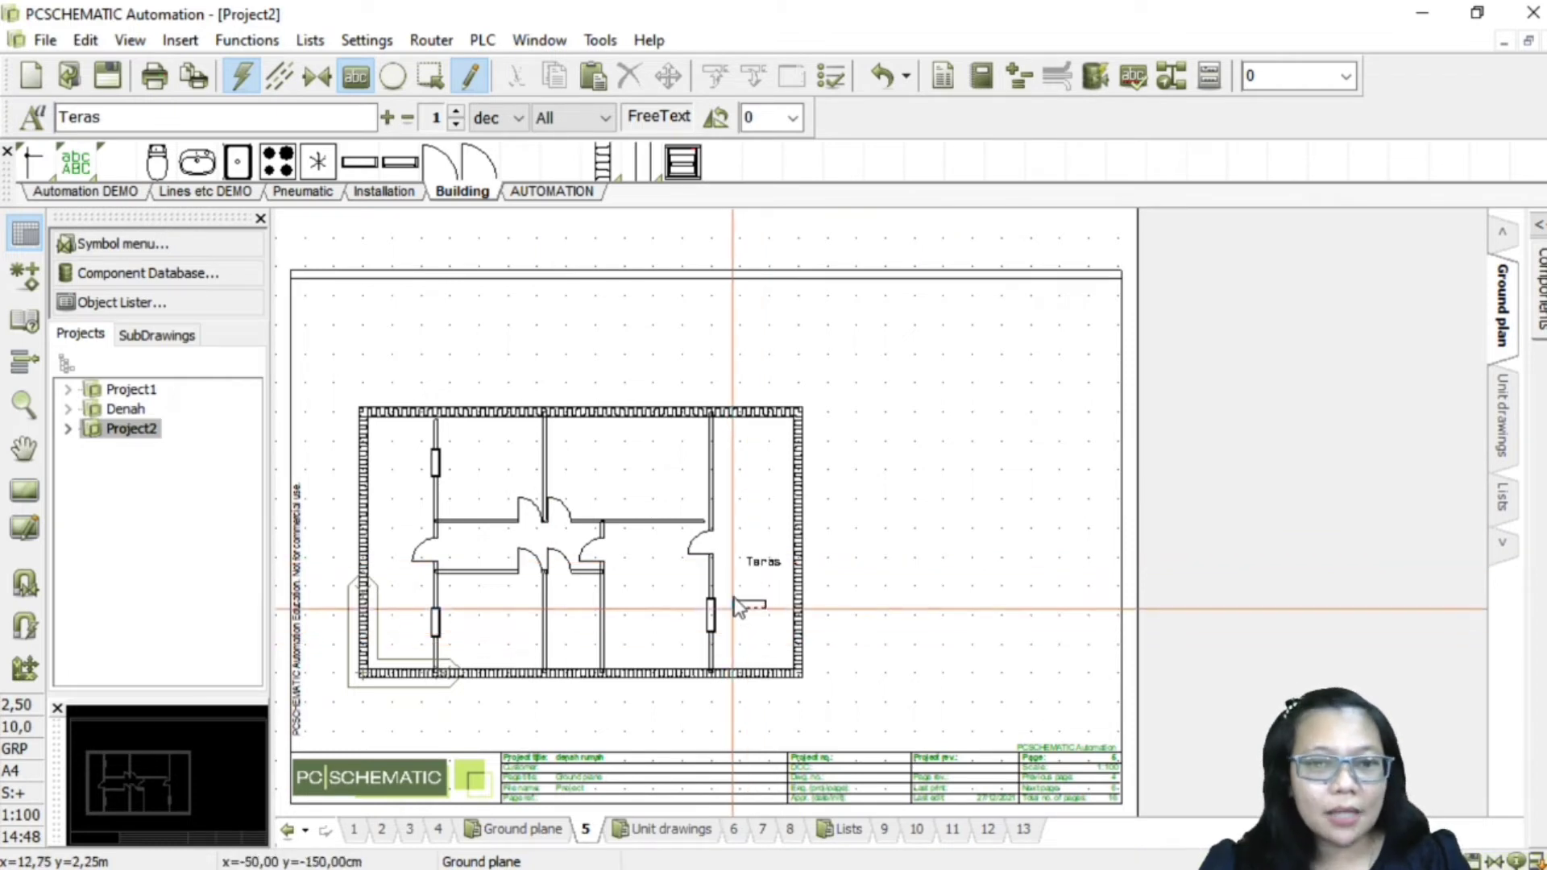
key(Escape)
Step: Rotate the "Teras" text 90 degrees and move it slightly down within its room
click(764, 559)
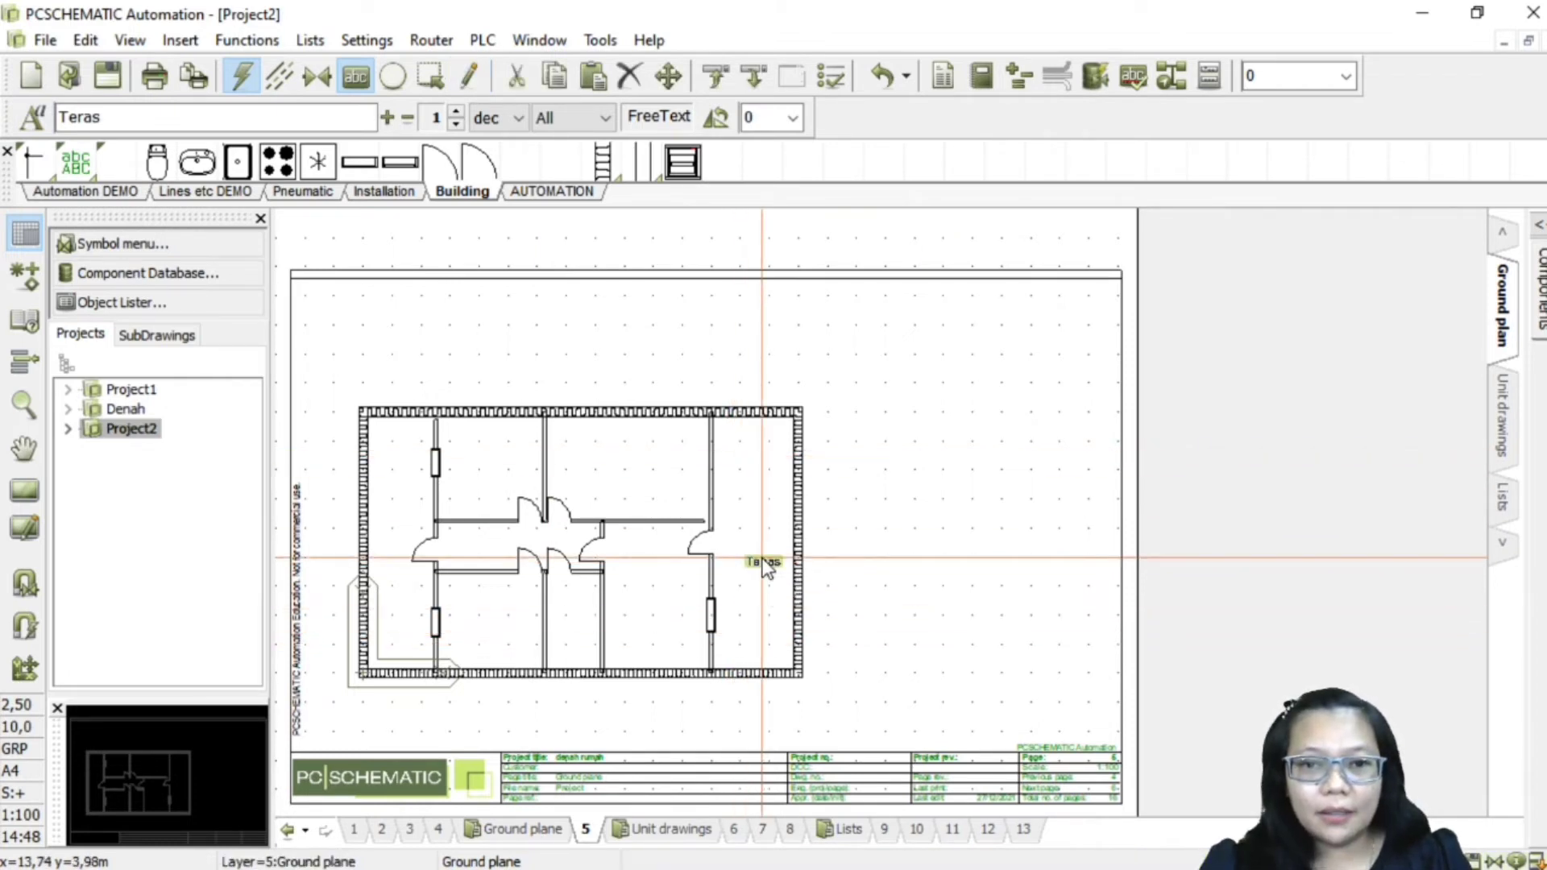
click(717, 118)
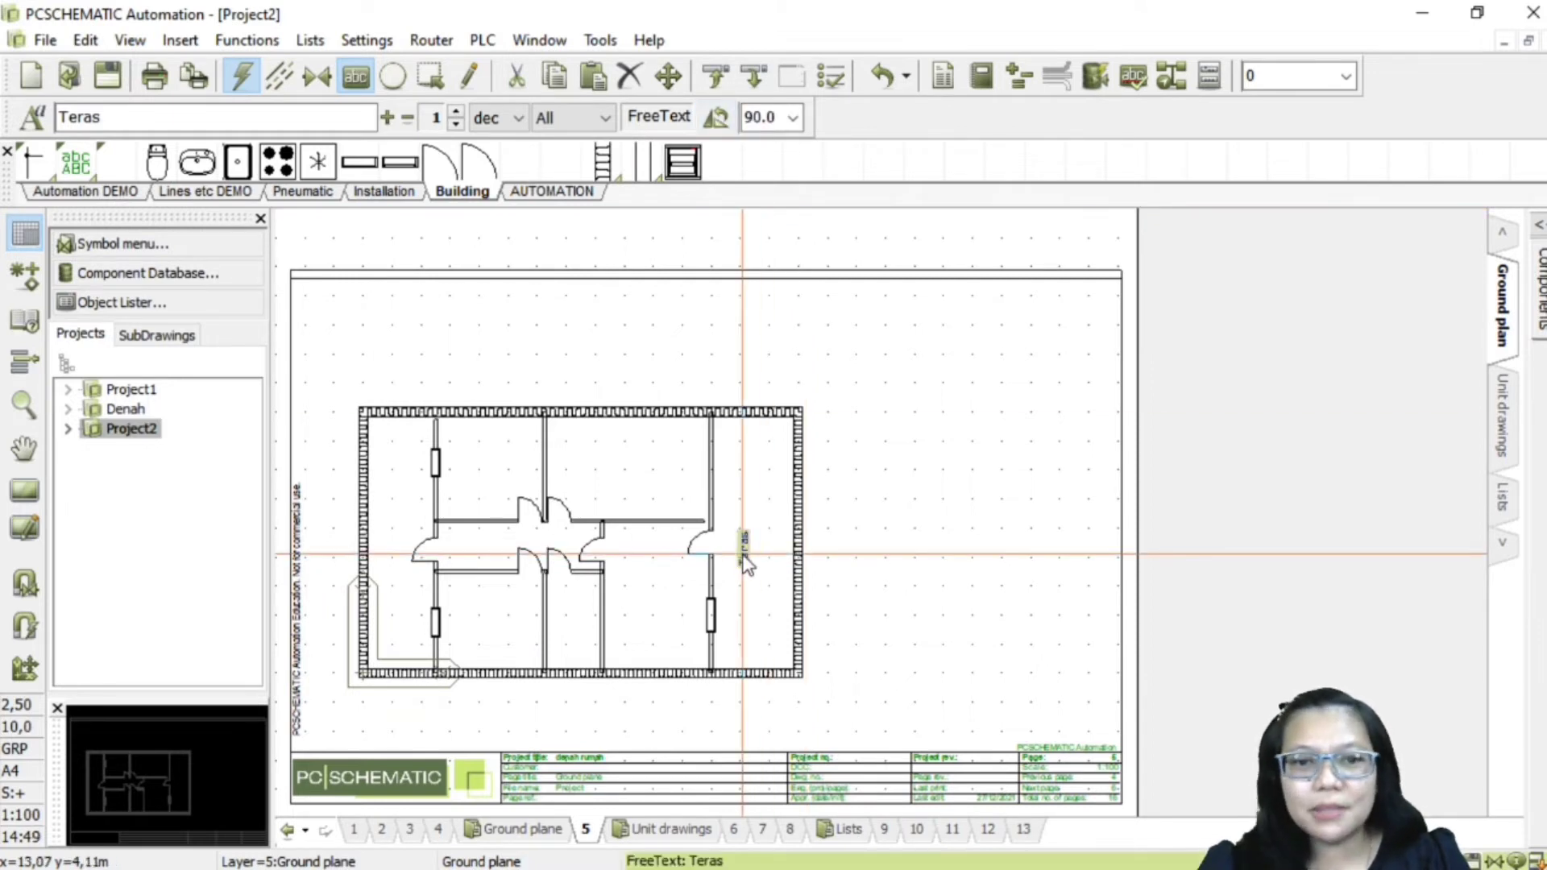
mouse_move(747, 555)
mouse_down()
mouse_move(775, 557)
mouse_move(756, 563)
mouse_move(754, 614)
mouse_move(751, 595)
mouse_up()
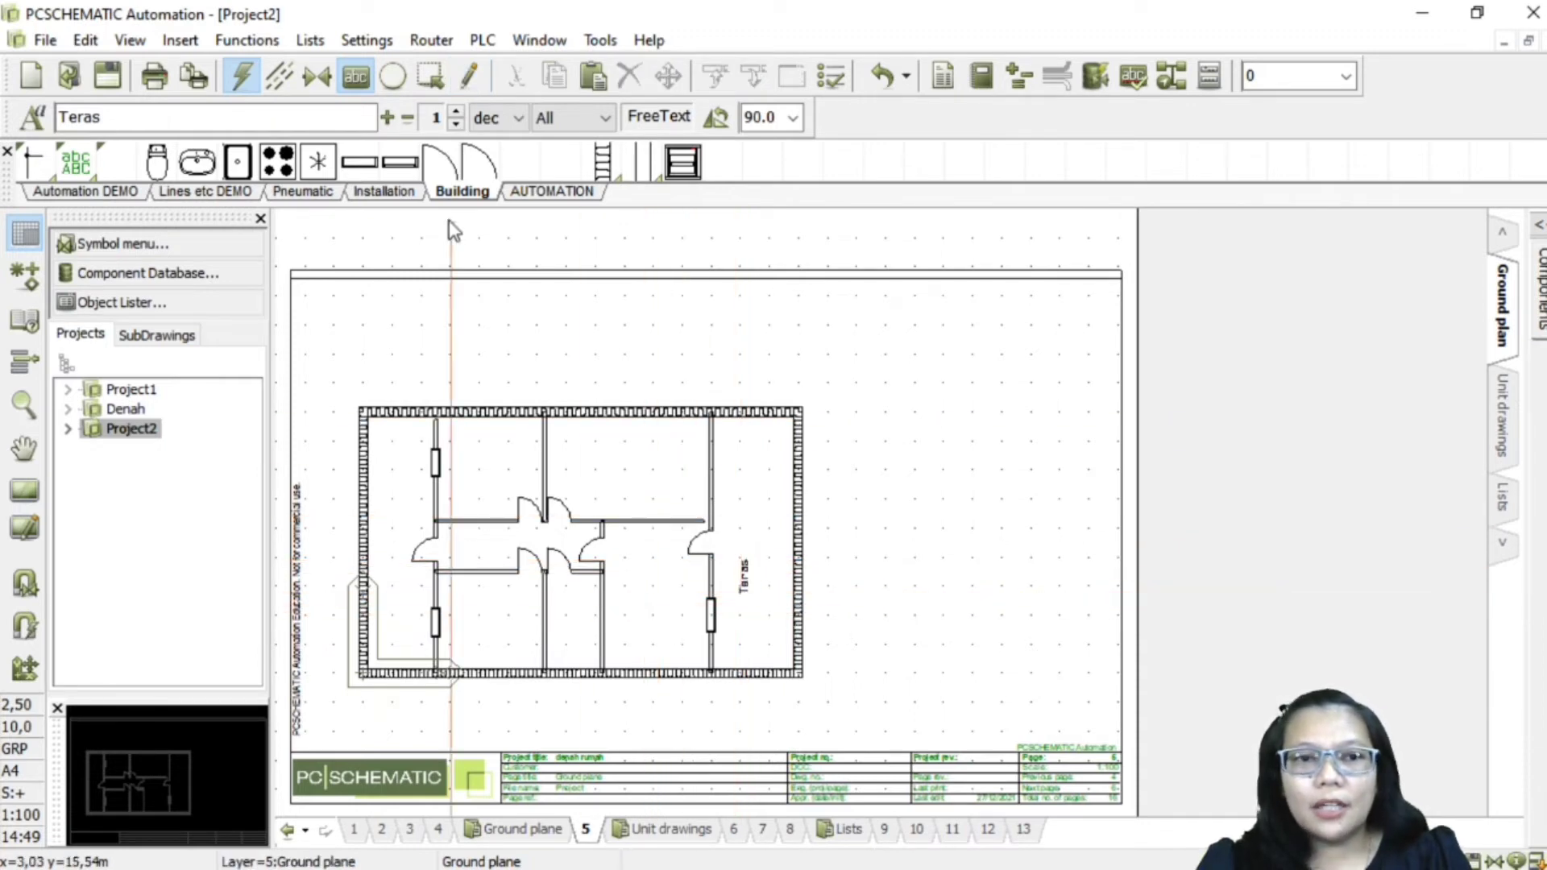
Step: Add the vertical label "Ruang tamu" in the lower room between the X 8.25 m and X 12 m walls
click(48, 113)
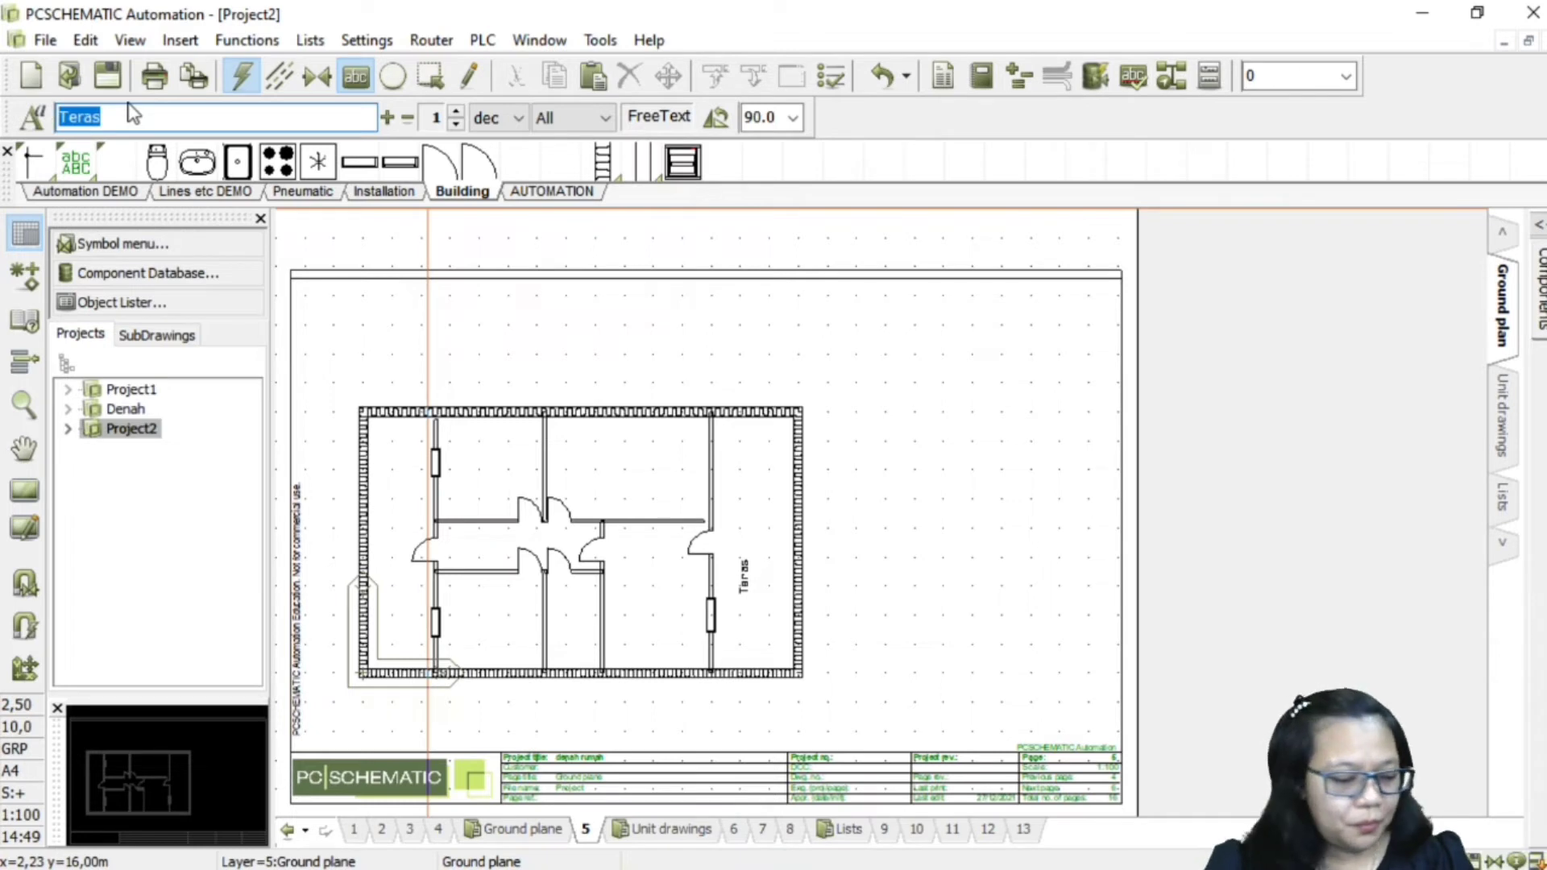
text(Ruang tamu)
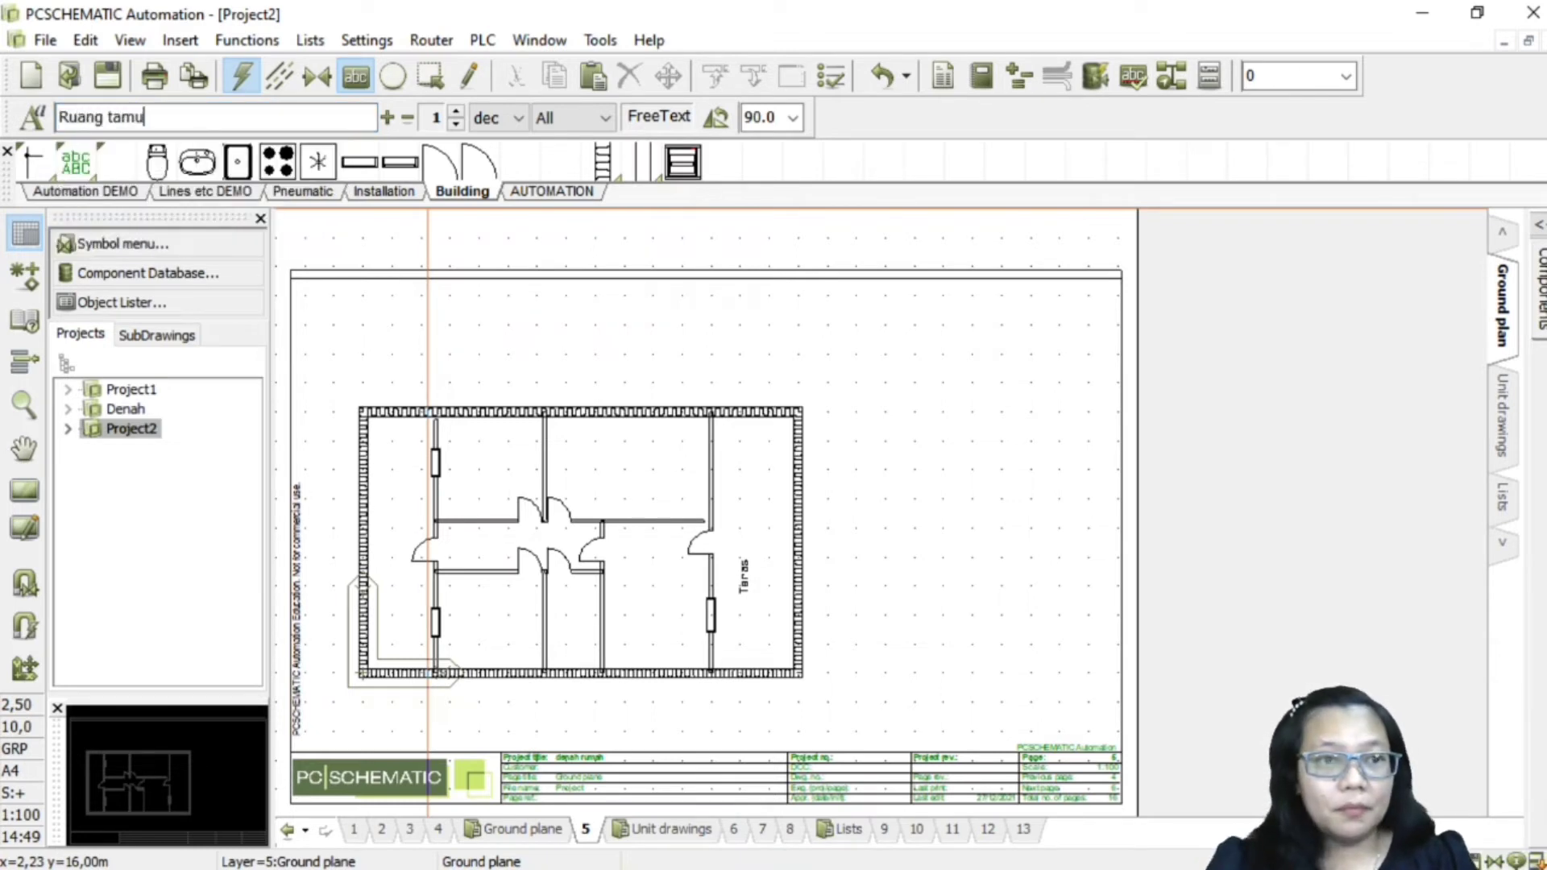
key(Return)
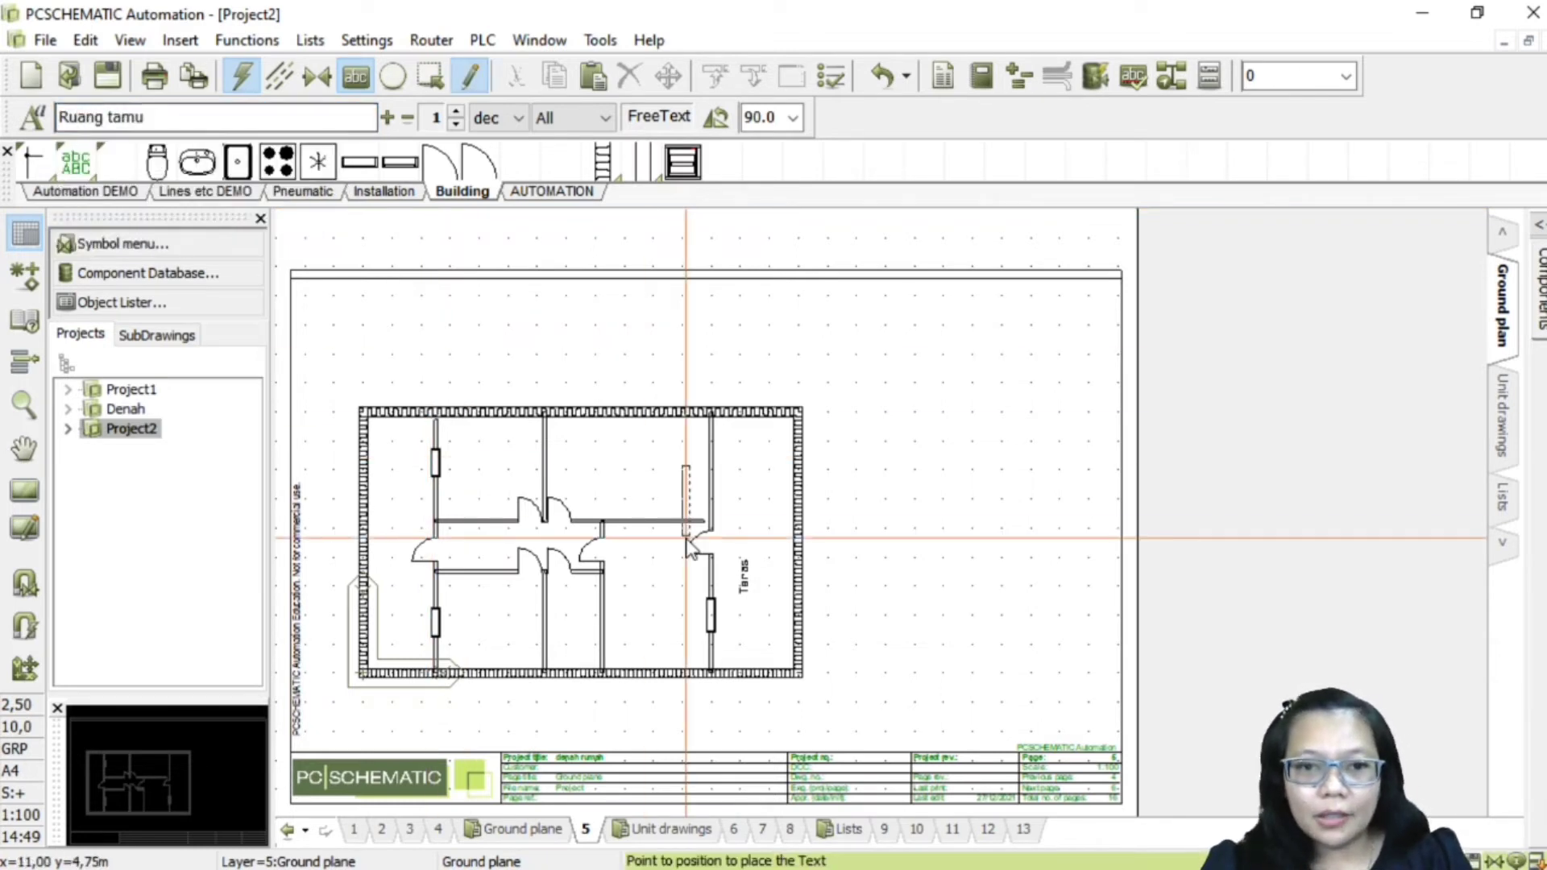
click(654, 642)
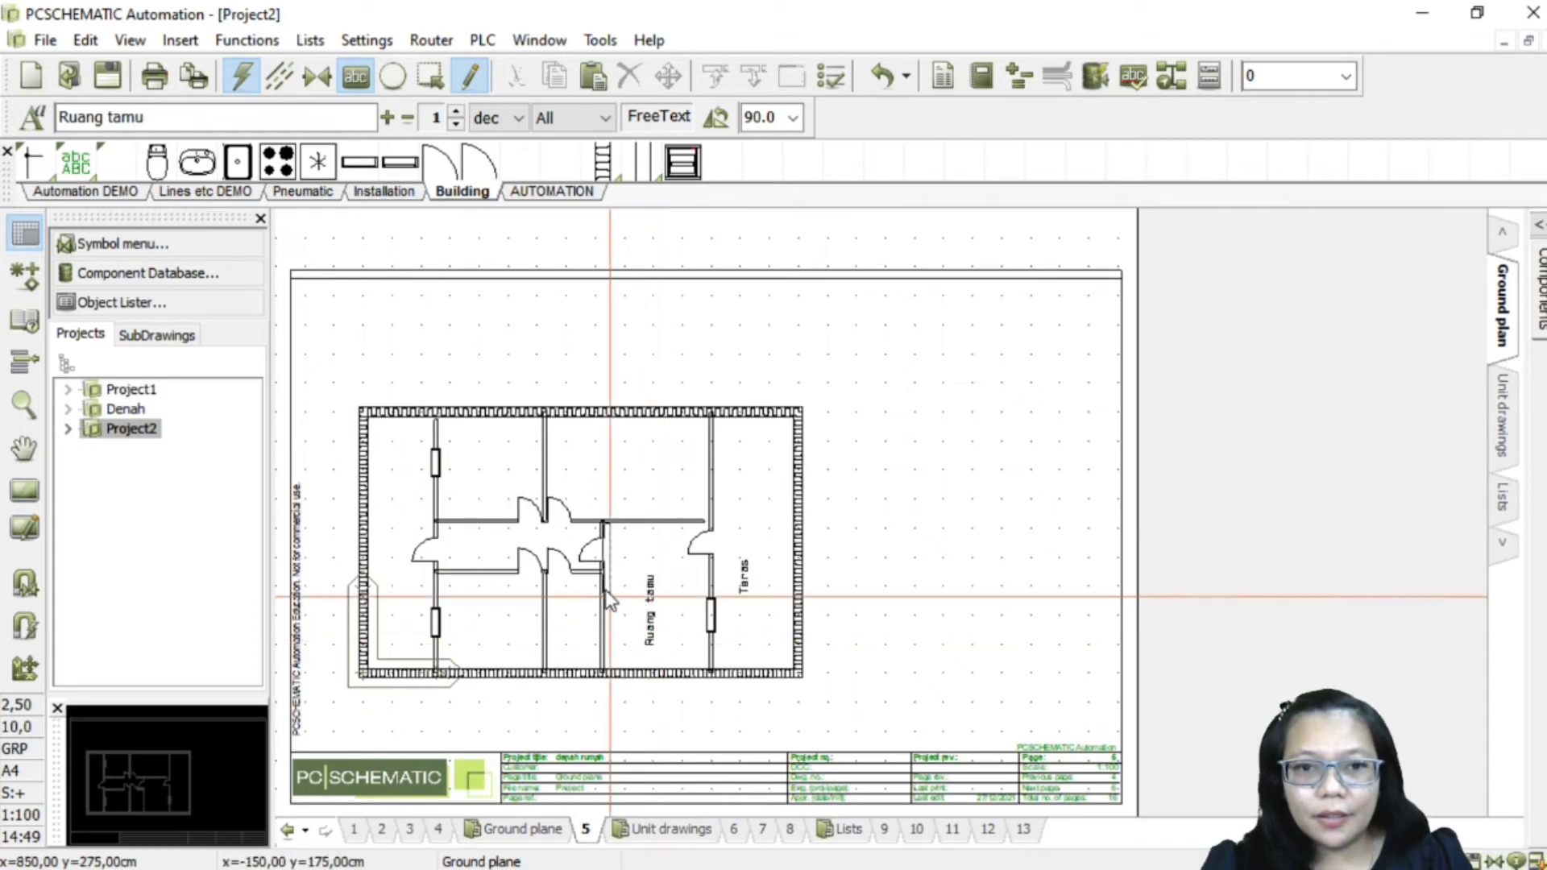
Step: Add the vertical label "Garasi" in the upper room between the X 6.25 m and X 12 m walls
click(169, 117)
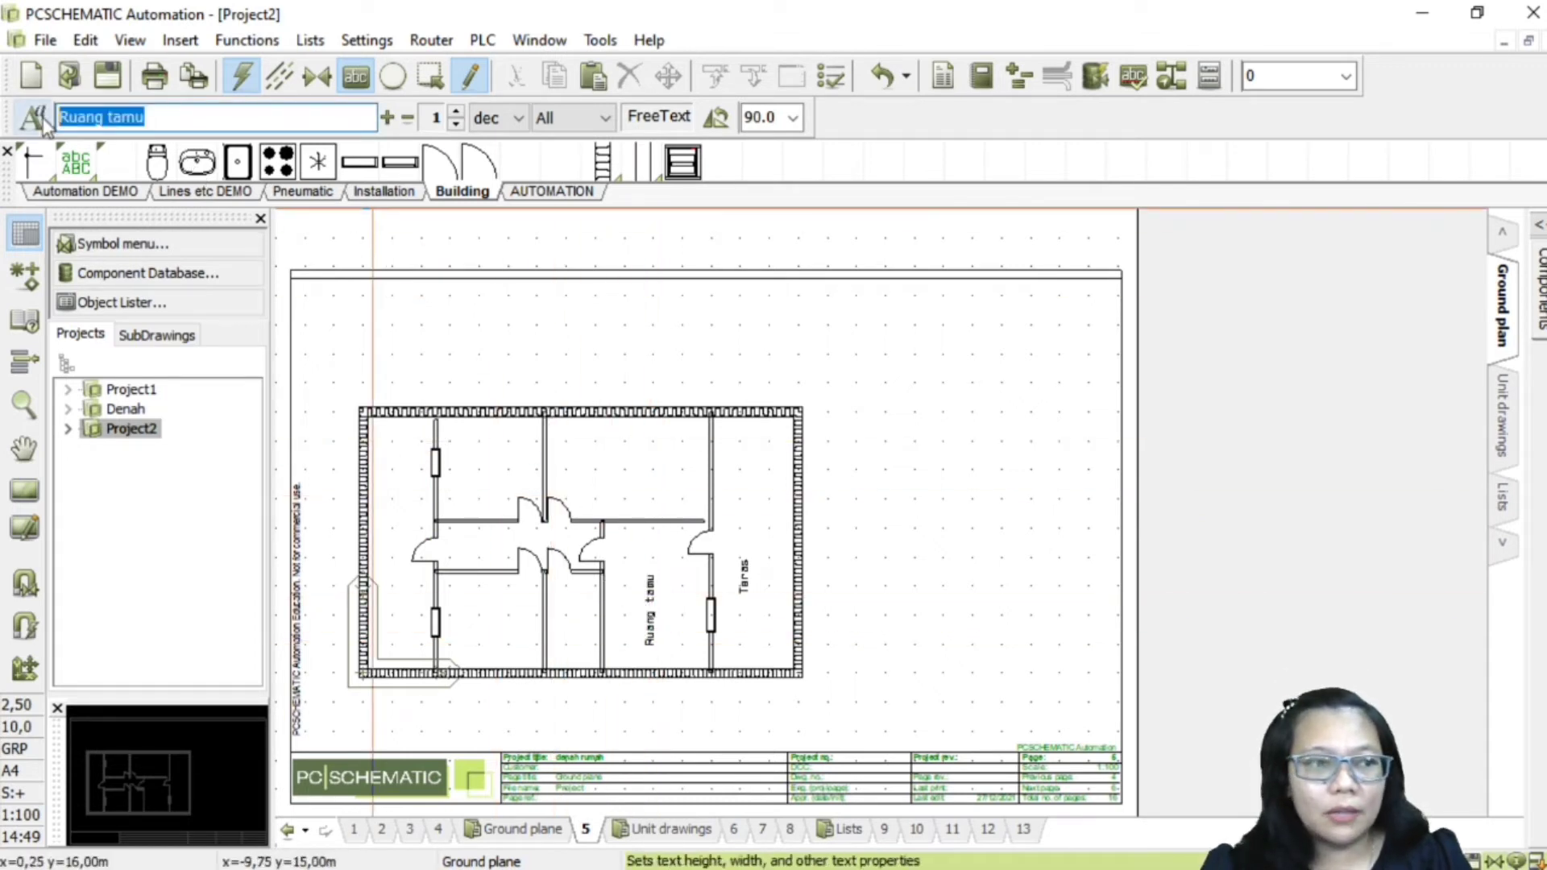
text(Garasi)
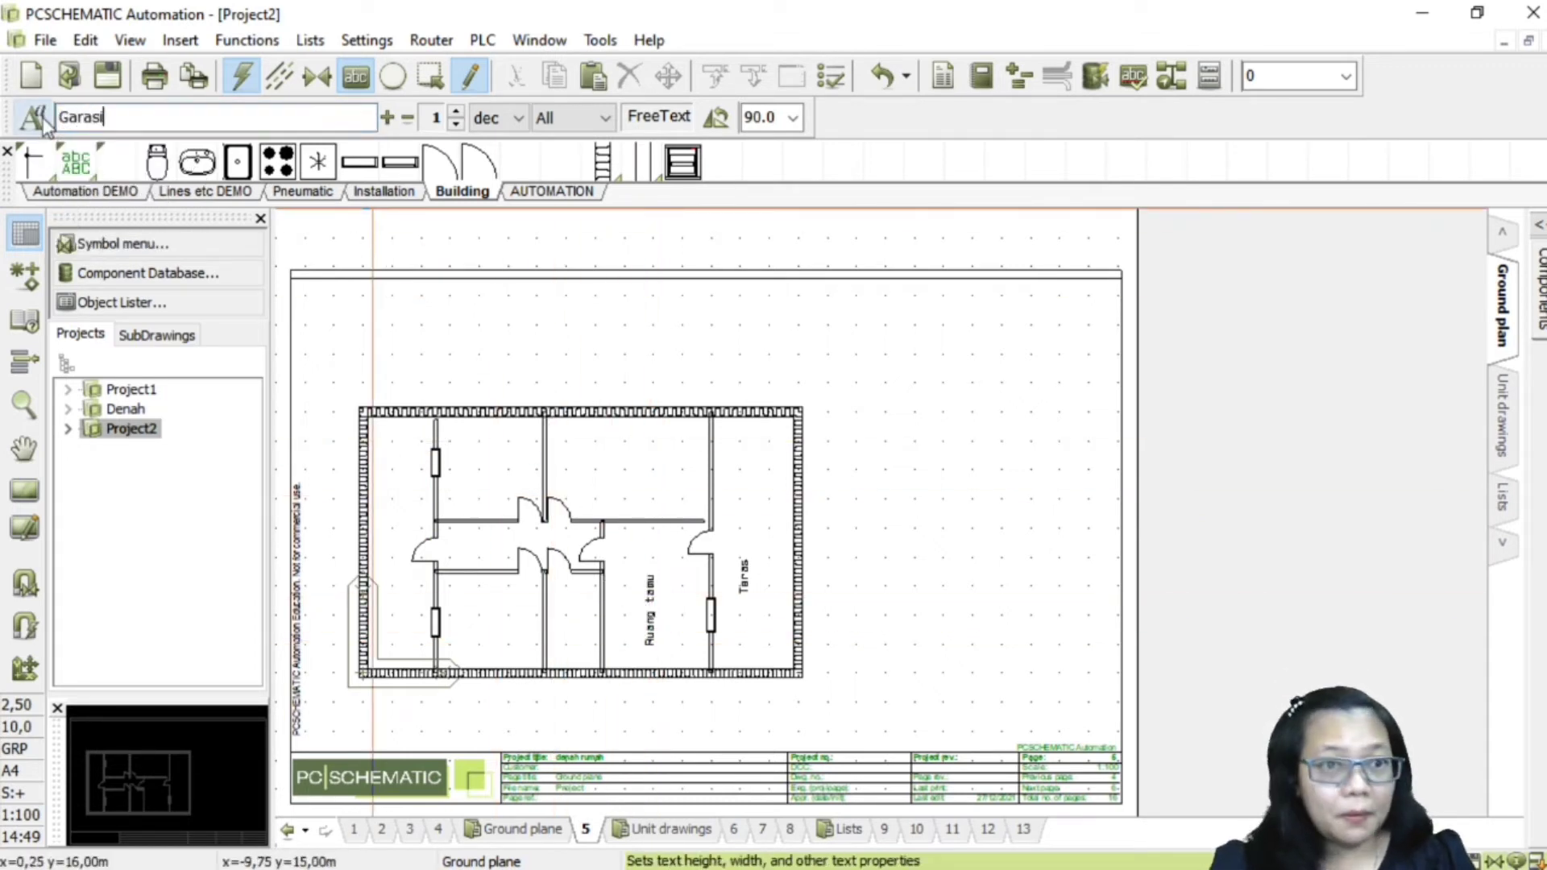
click(631, 497)
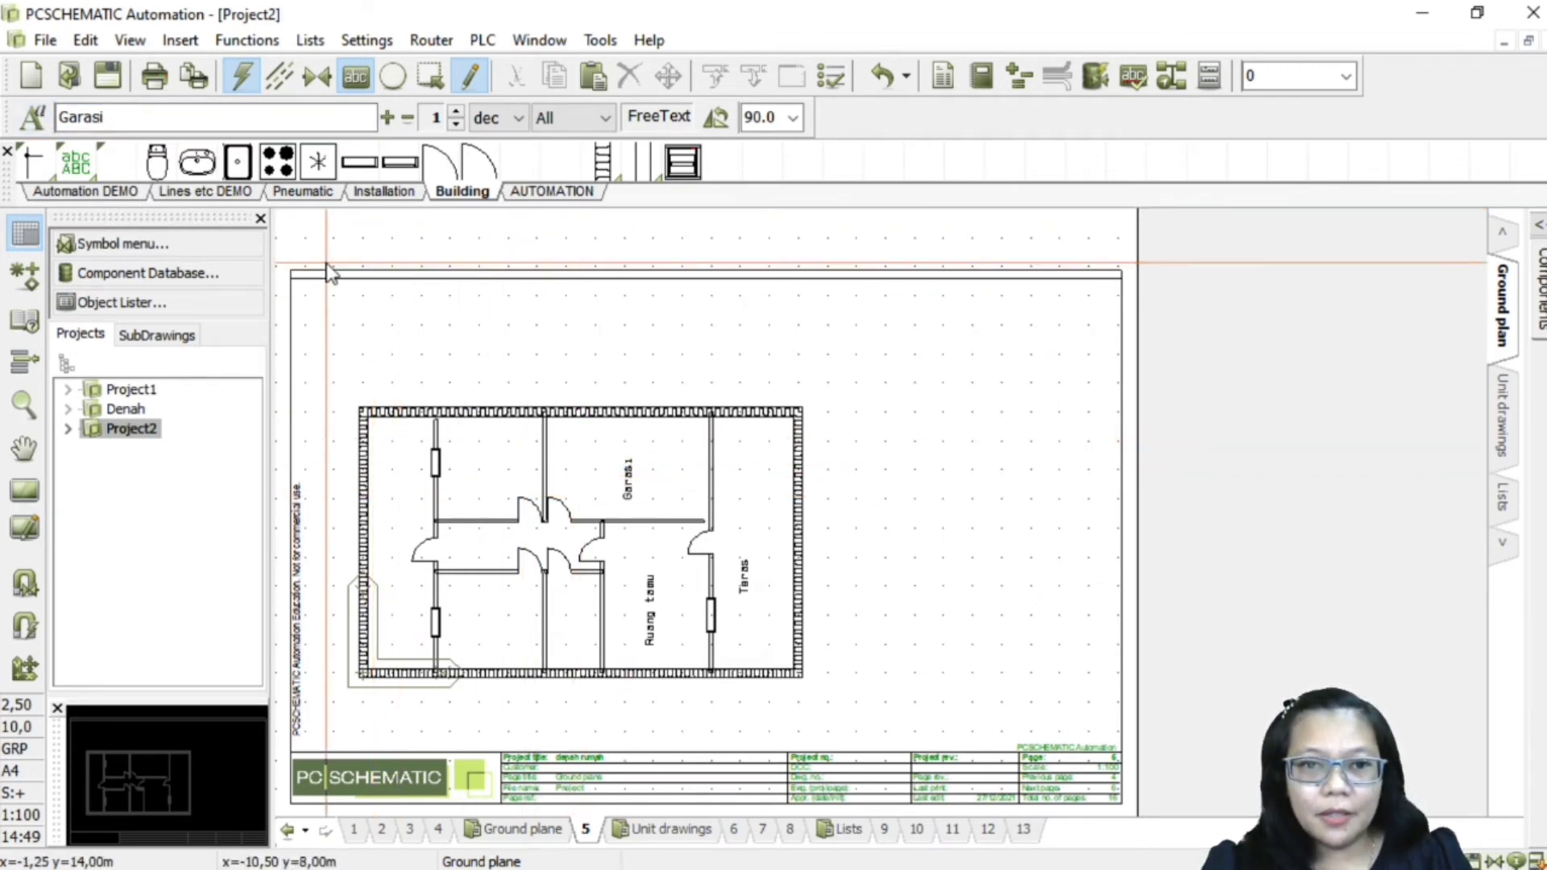
Step: Add the vertical label "Km. Tidur 1" in the lower room between the X 2.5 m and X 6.25 m walls
click(169, 117)
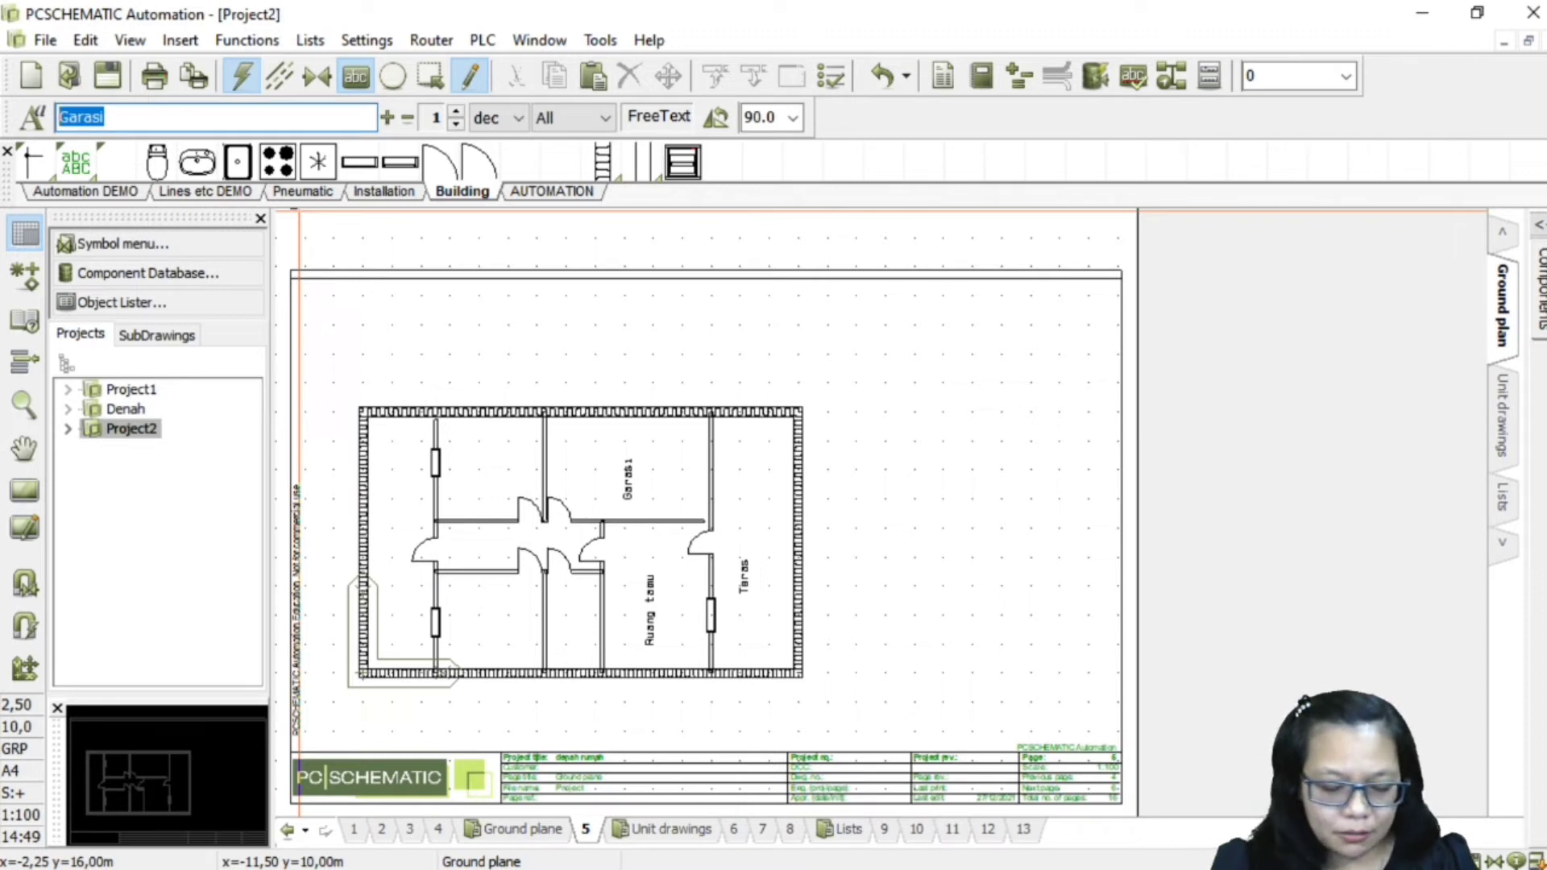
text(Kamar)
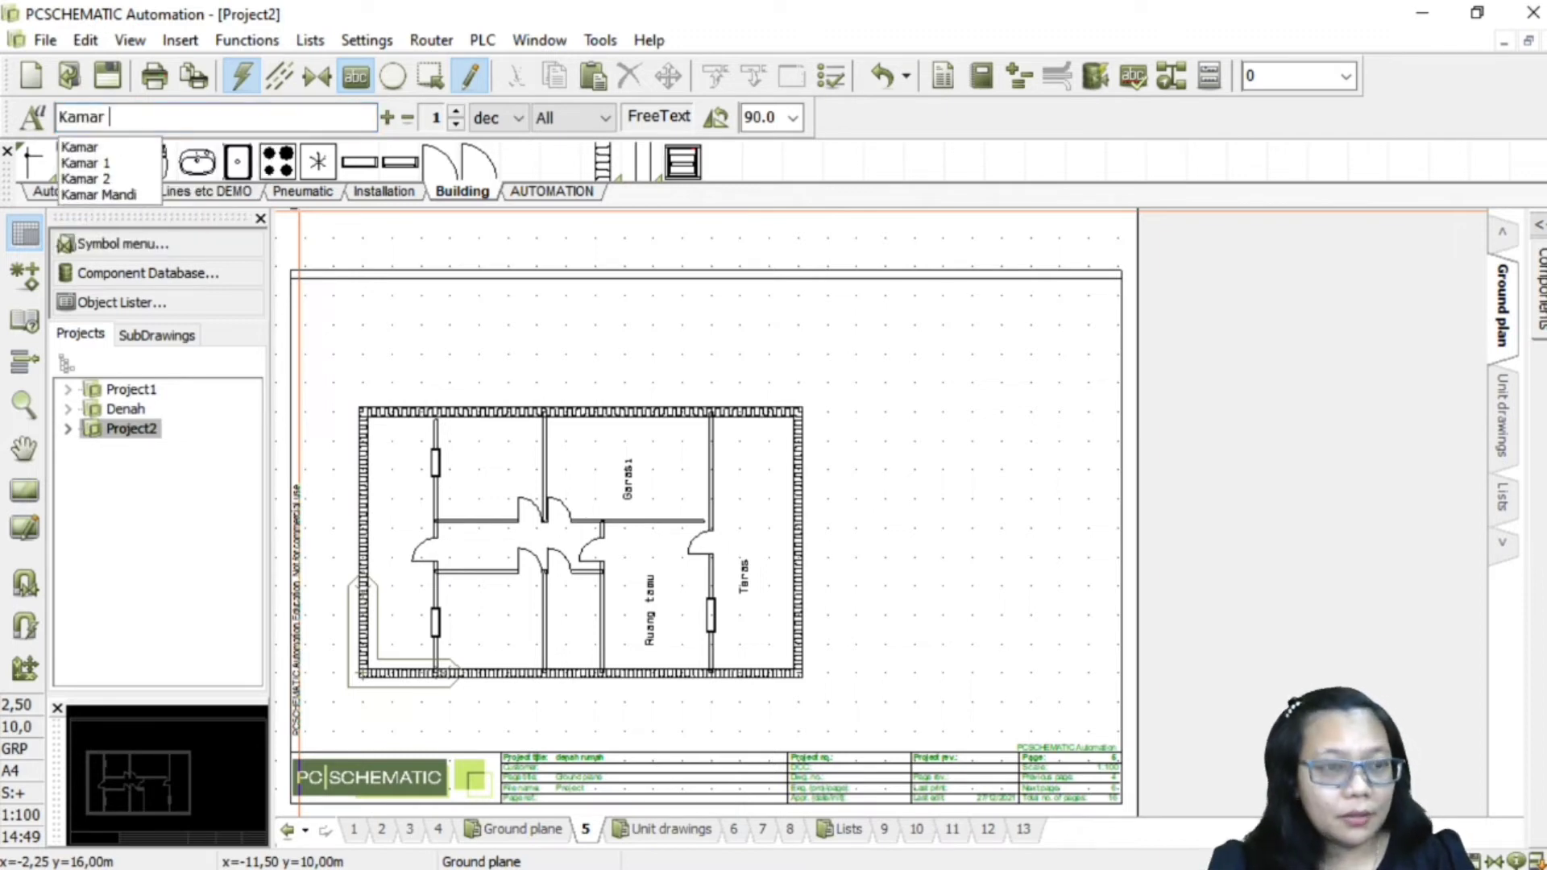
text( R)
key(BackSpace)
key(BackSpace)
key(BackSpace)
key(BackSpace)
key(BackSpace)
key(BackSpace)
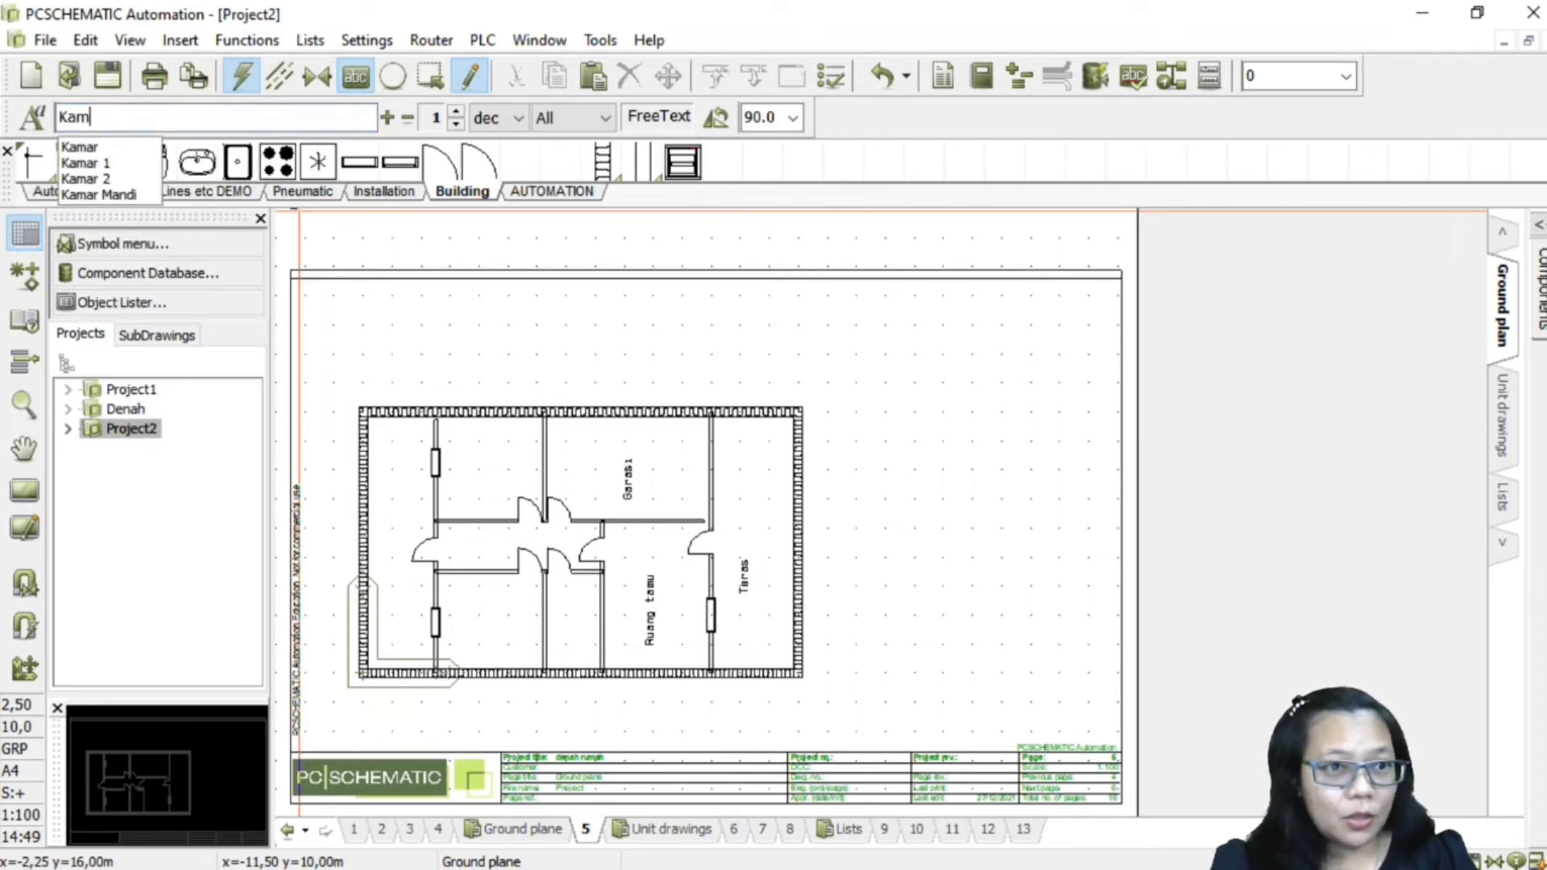
text(m. Tidur 1)
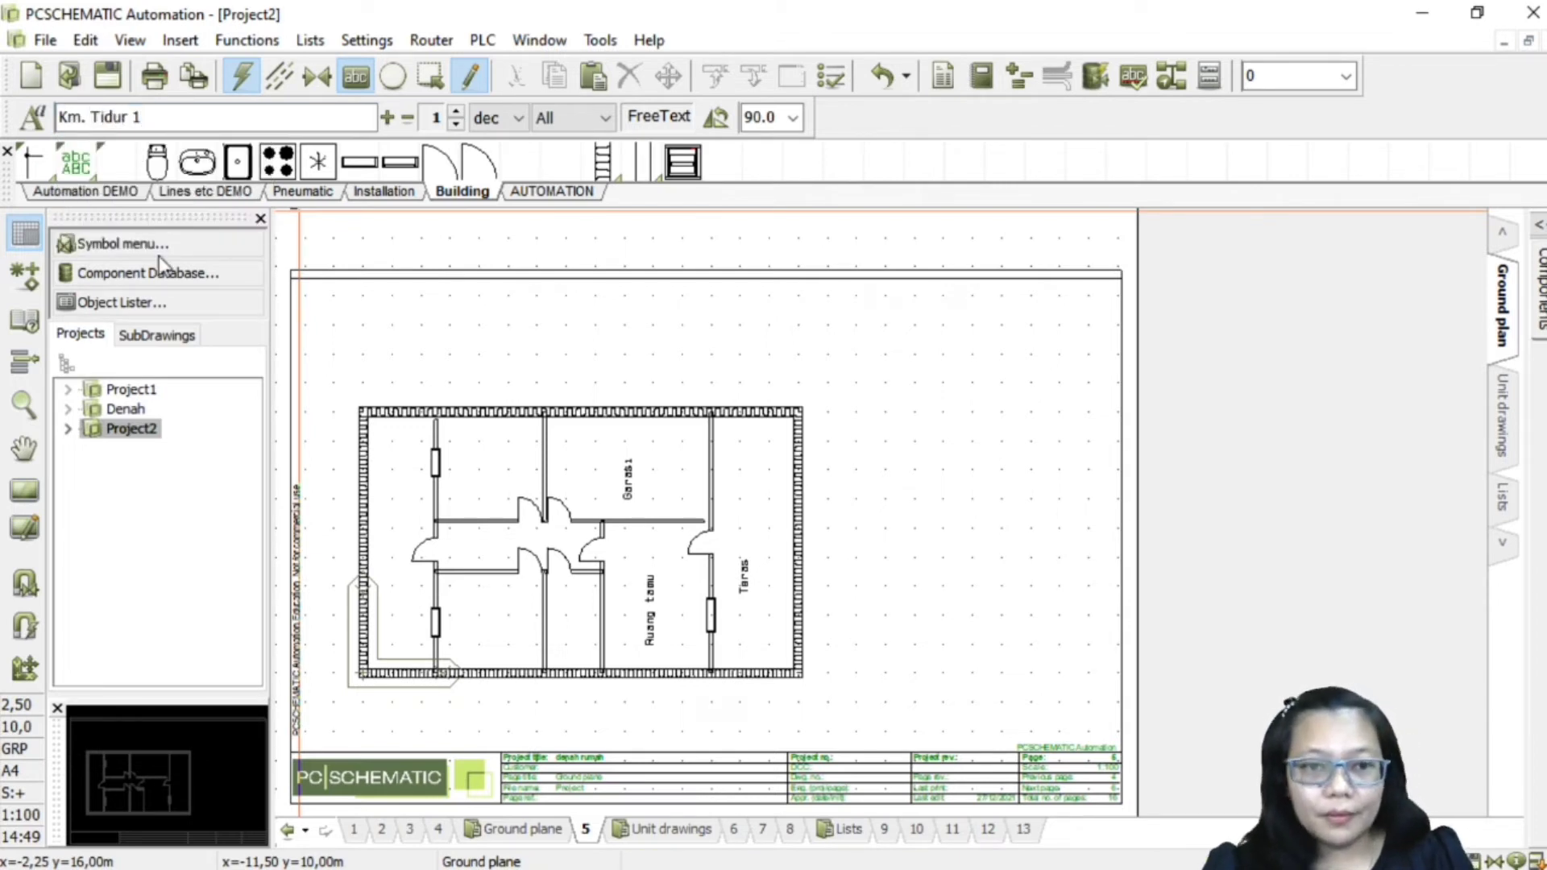
click(493, 666)
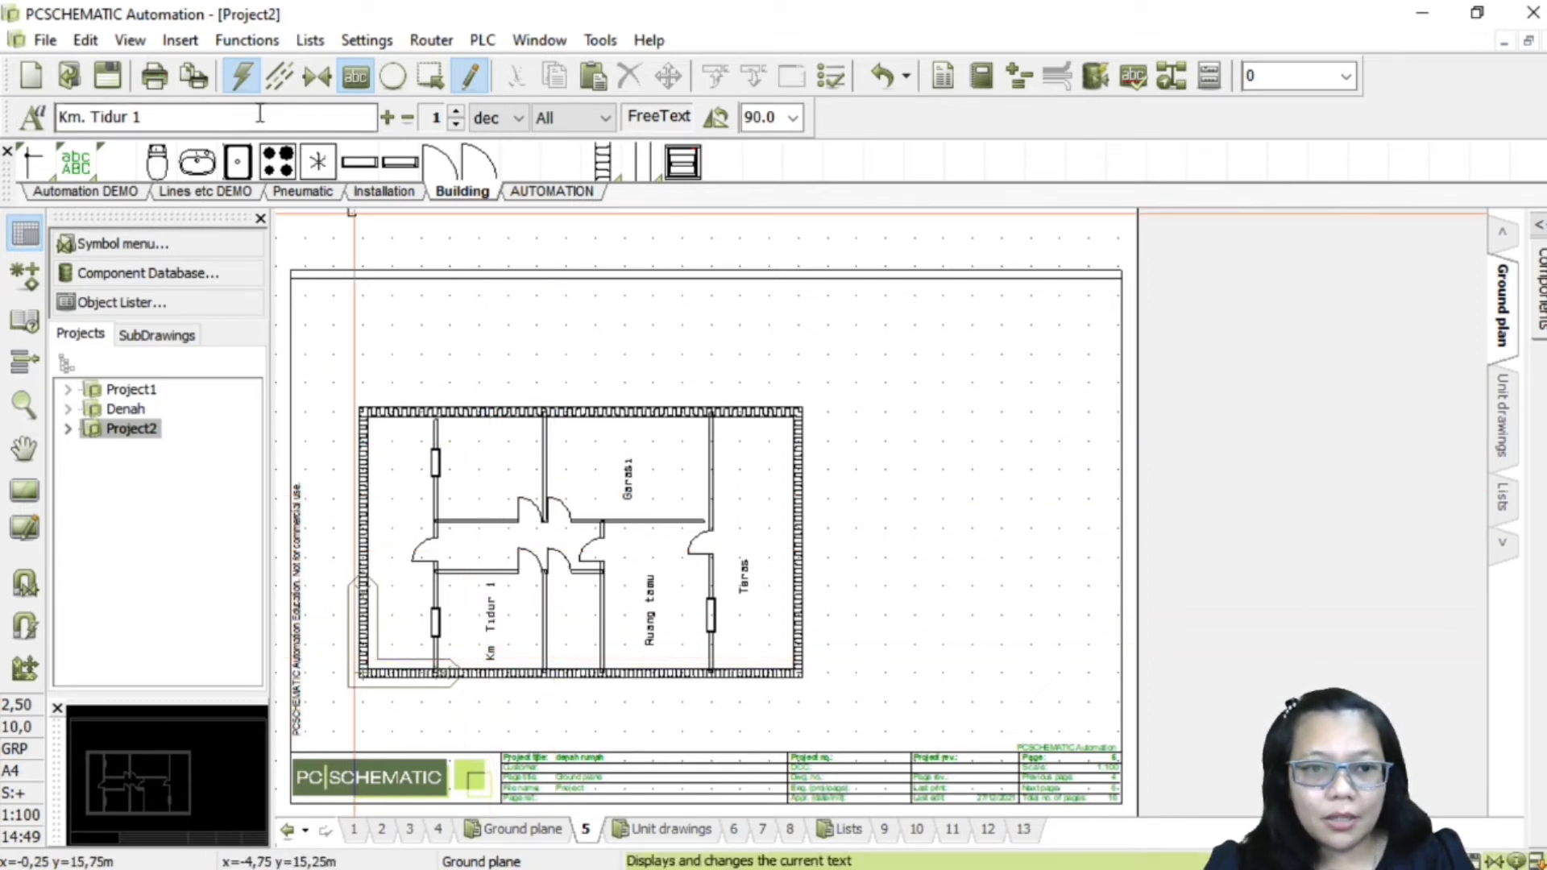
Step: Add the vertical label "Km. Tidur 2" in the upper room between the X 2.5 m and X 6.25 m walls
click(153, 119)
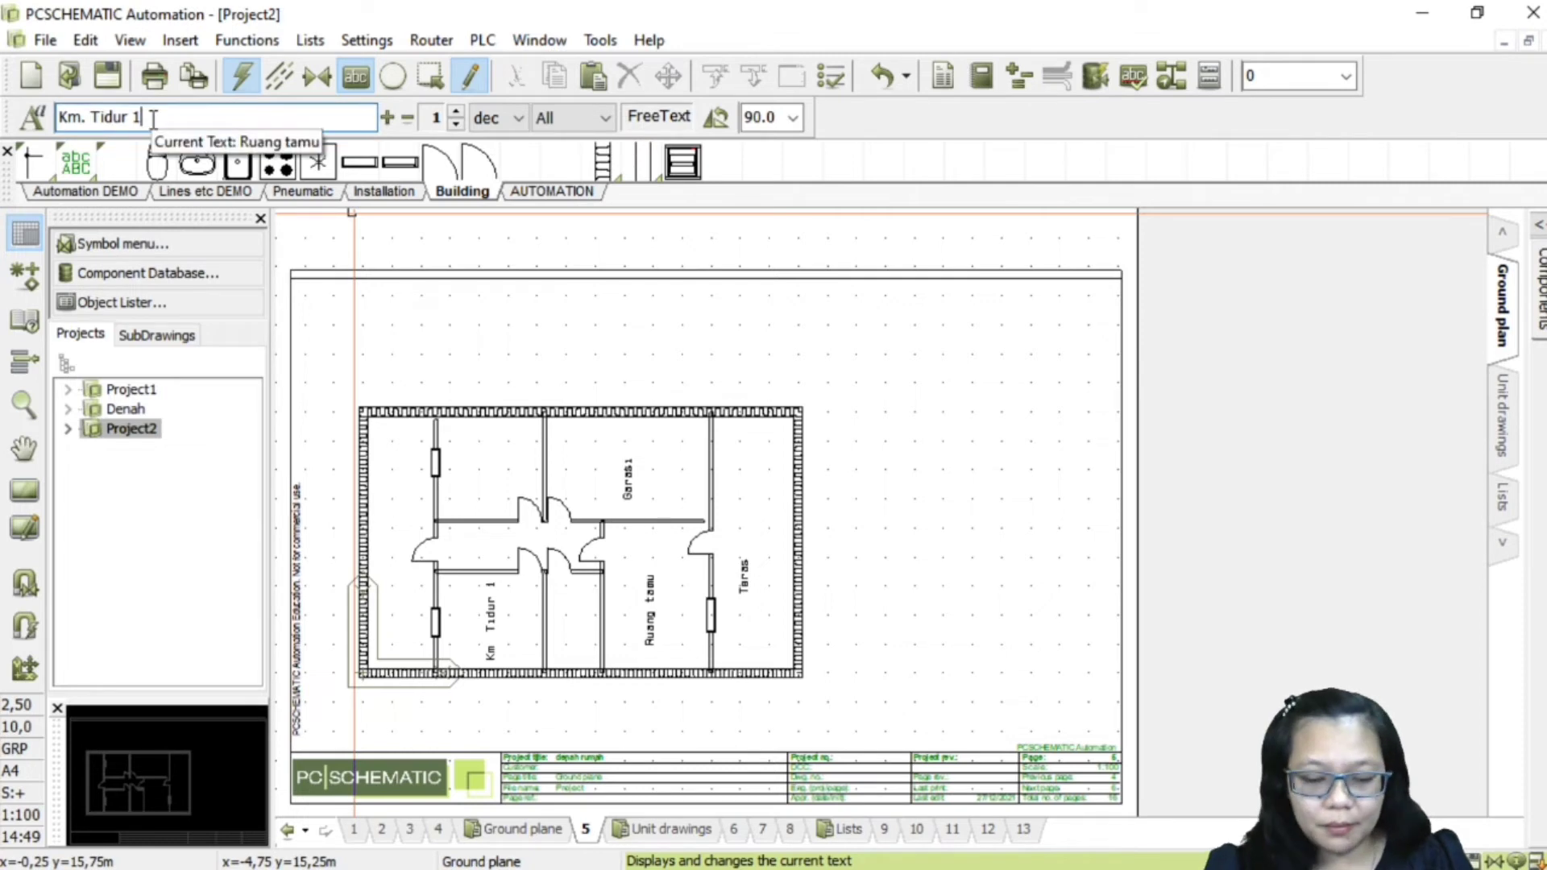
key(BackSpace)
text(2)
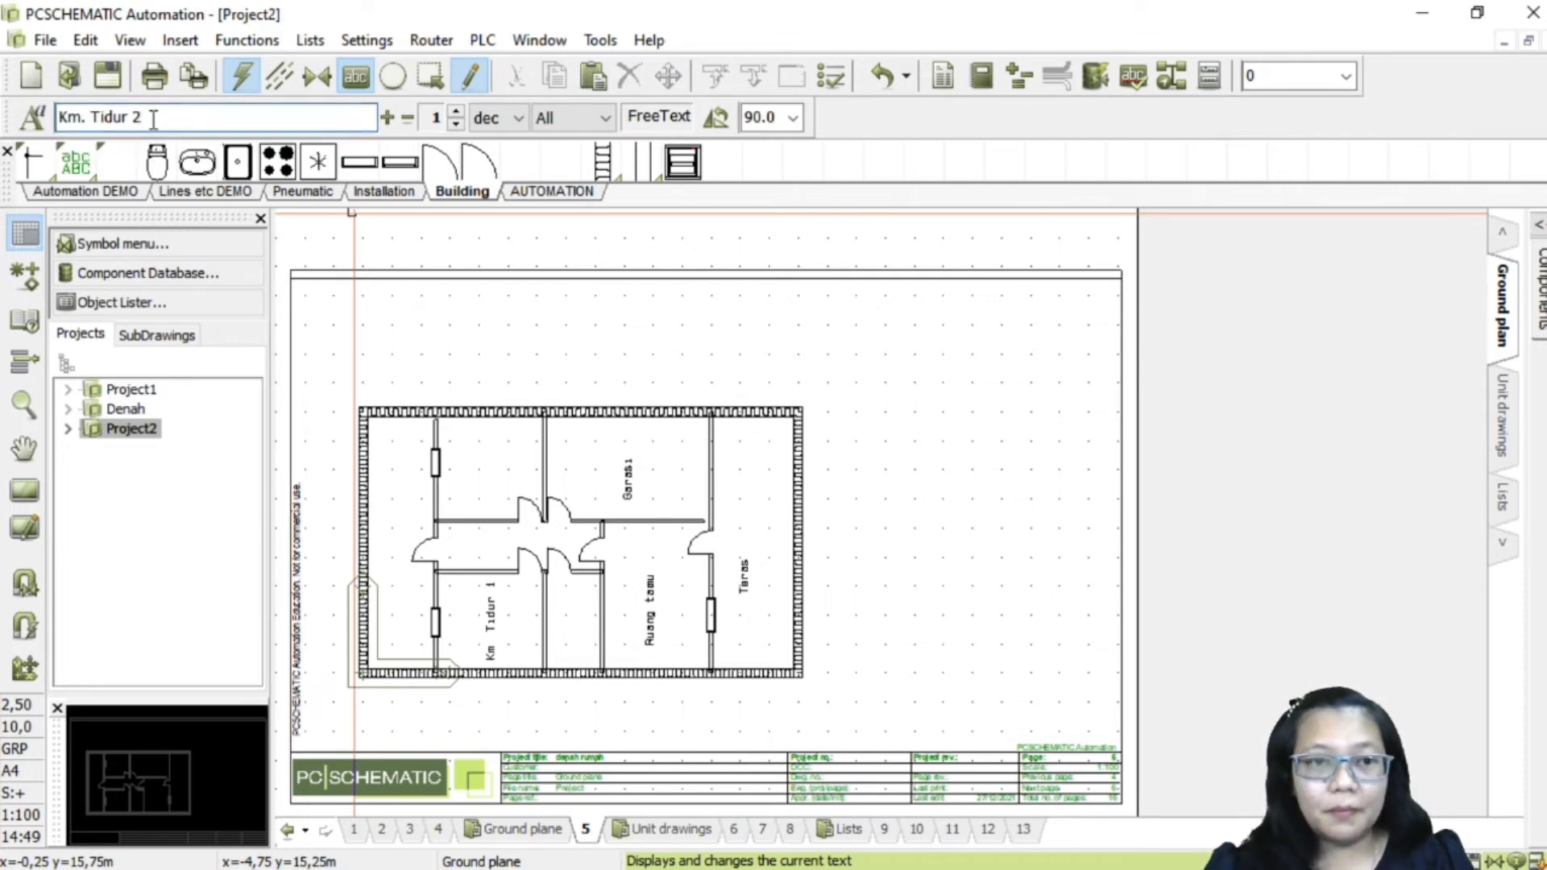
click(485, 509)
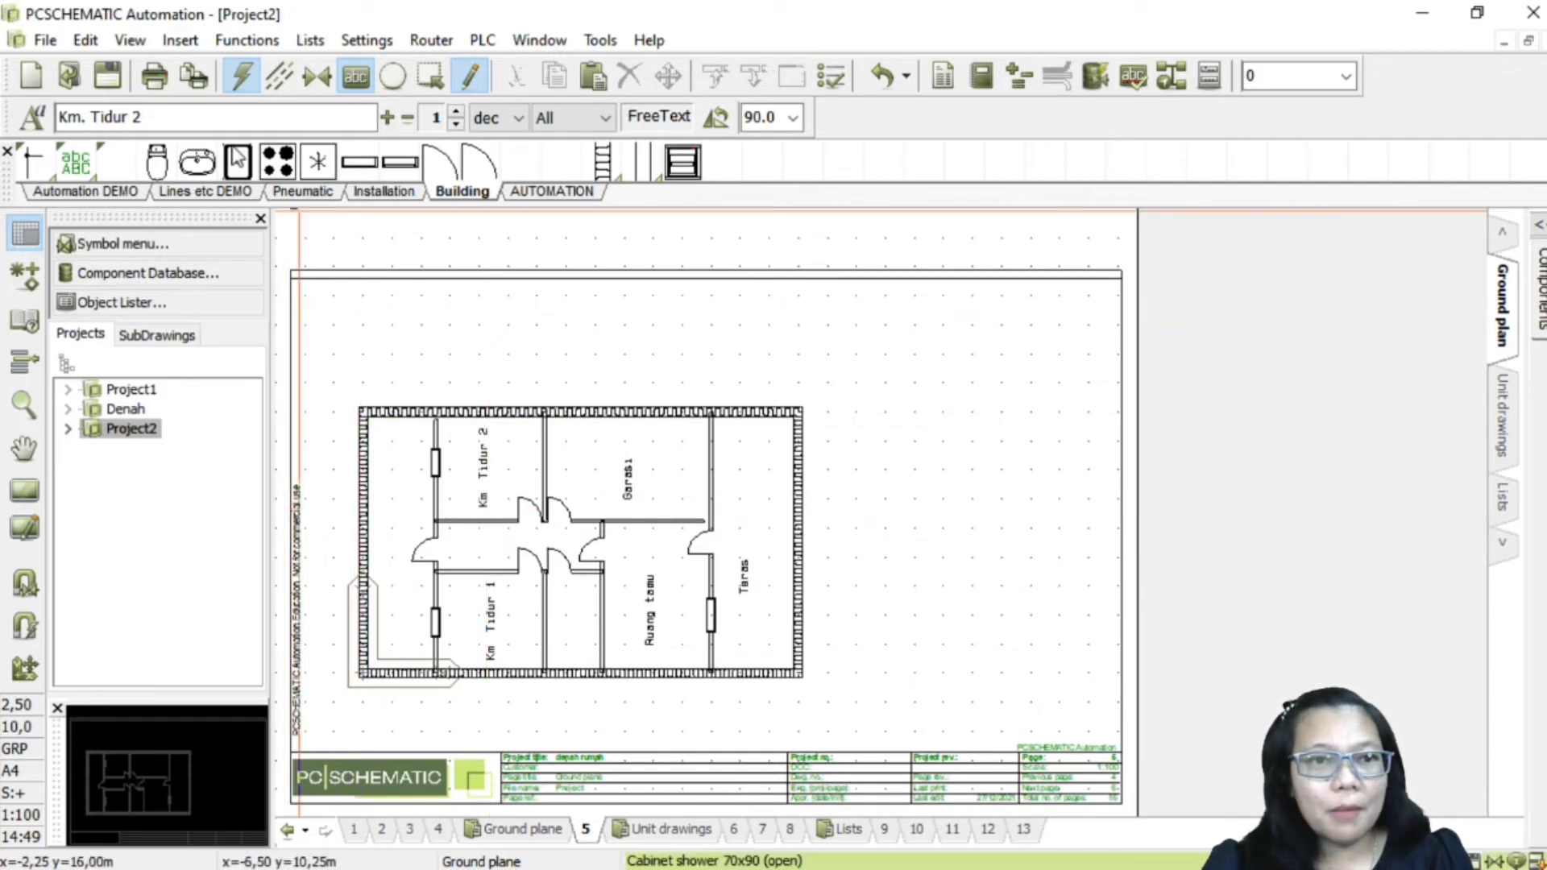
Step: Add the vertical label "Km. Mandi" in the narrow lower room between the X 6.25 m and X 8.25 m walls
click(164, 115)
key(BackSpace)
key(BackSpace)
key(BackSpace)
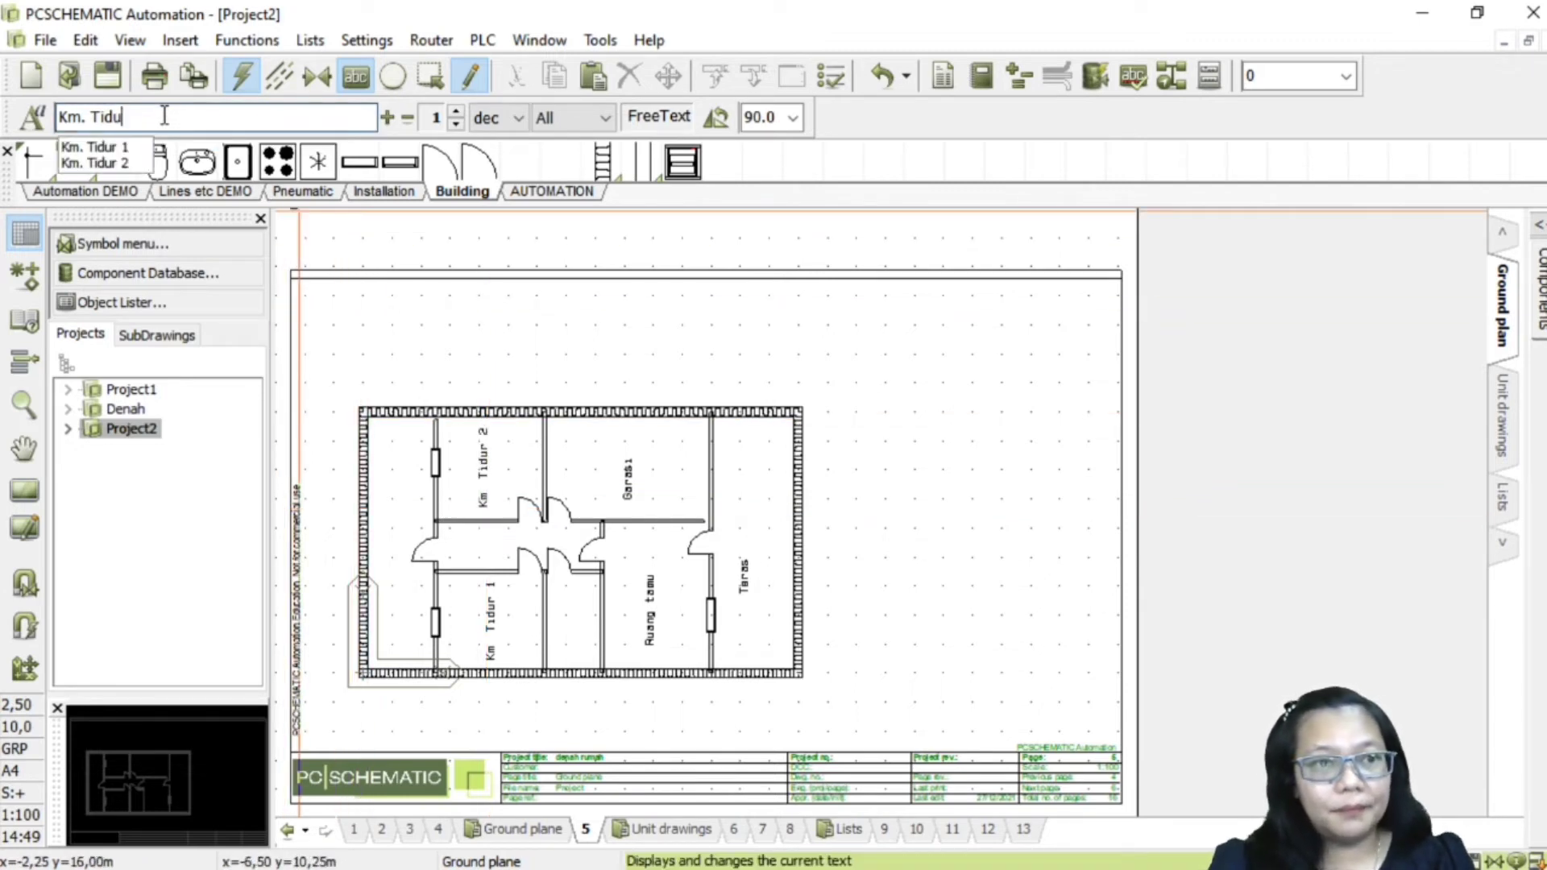
key(BackSpace)
key(BackSpace)
key(BackSpace)
key(BackSpace)
text(M)
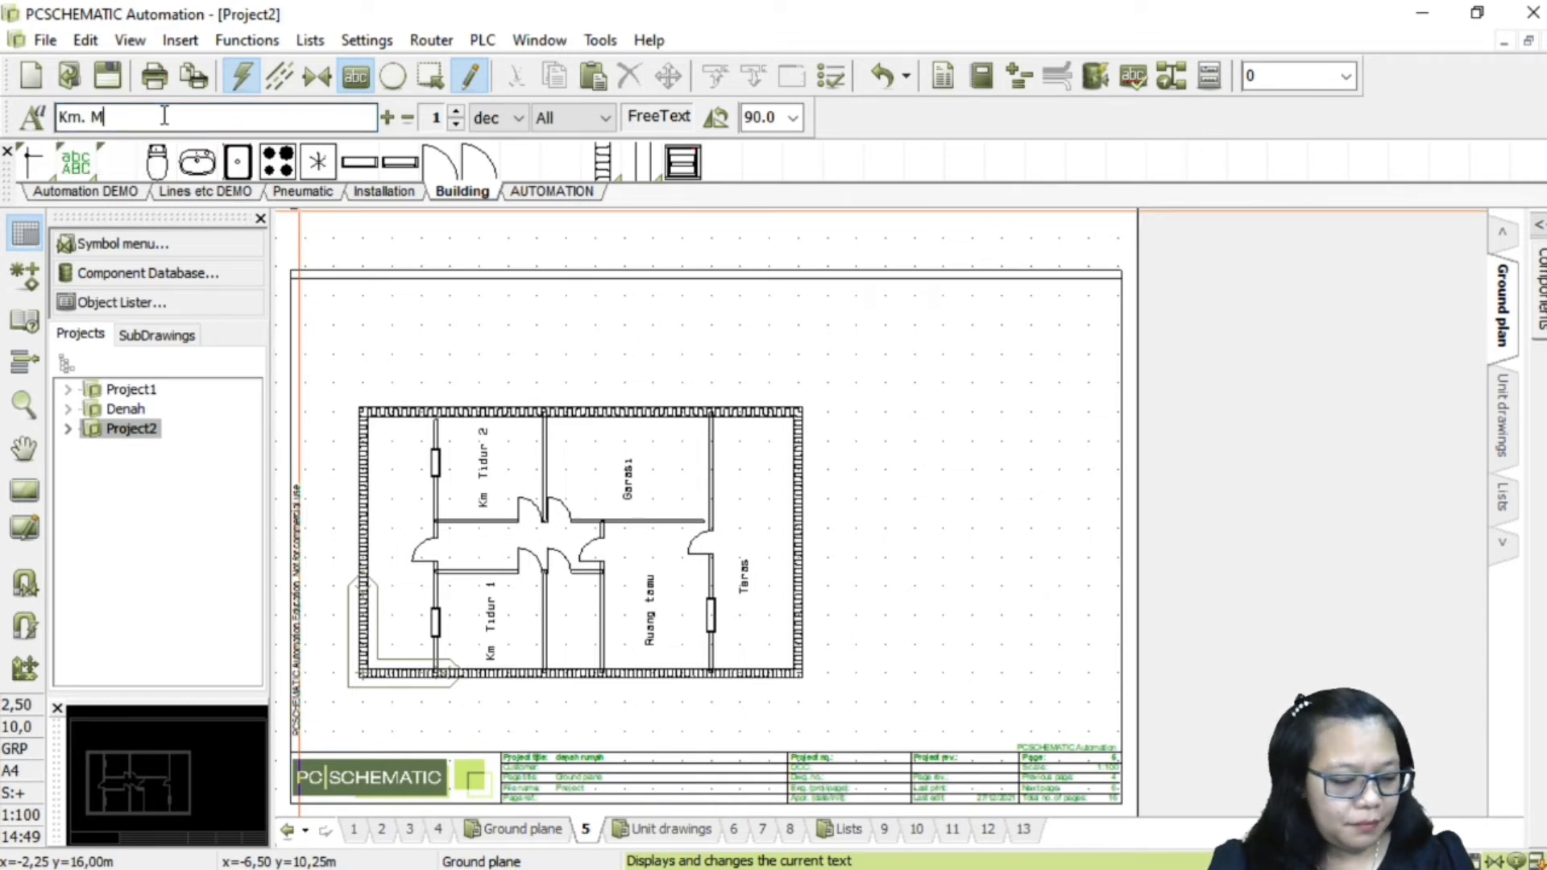
text(andi)
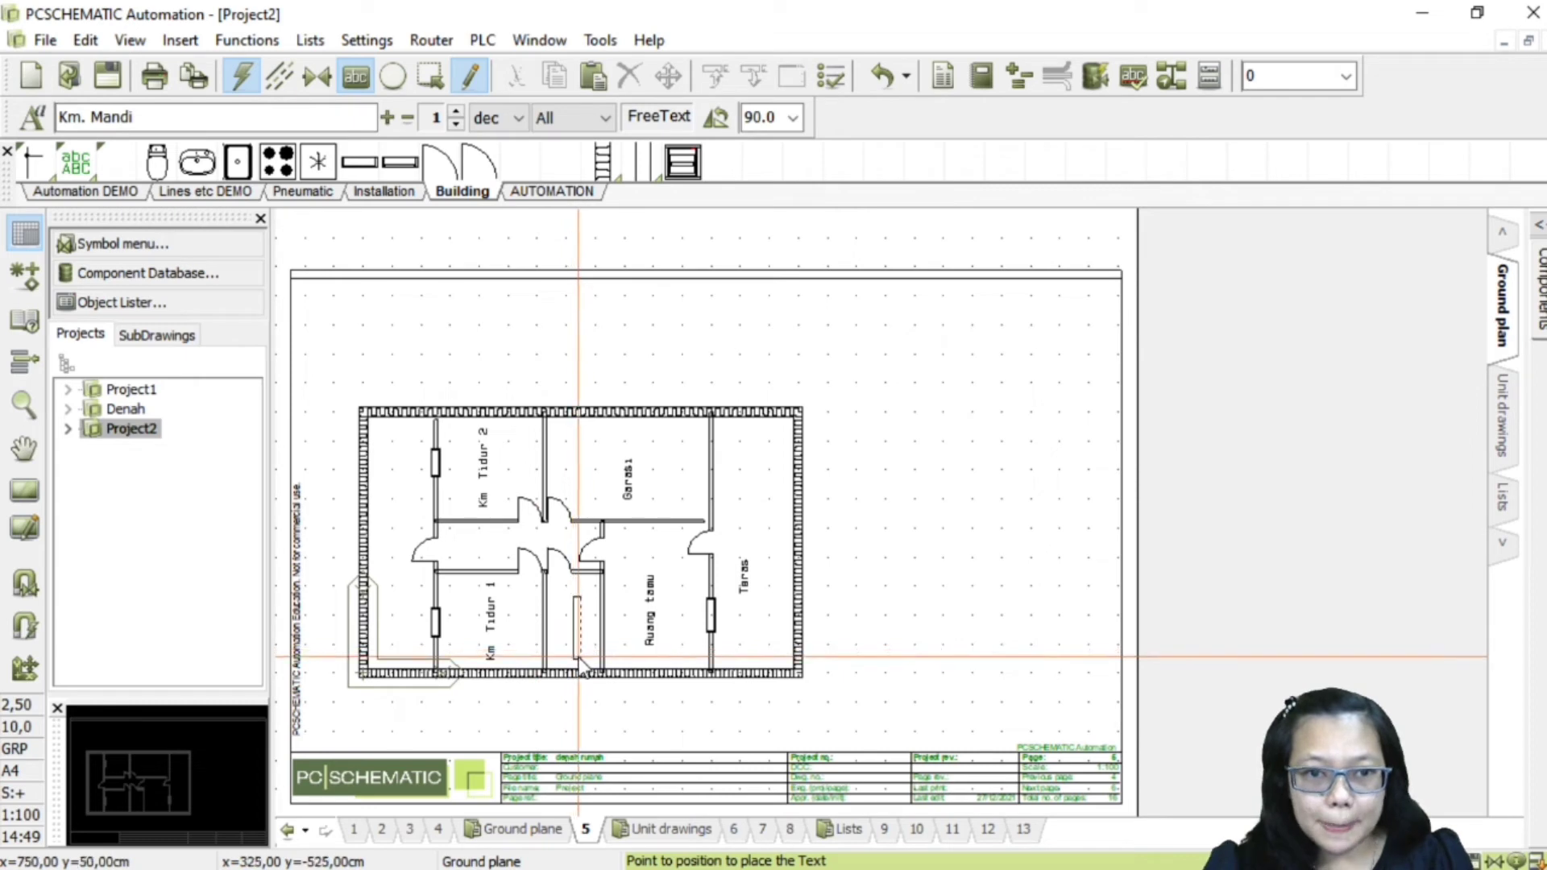
click(578, 657)
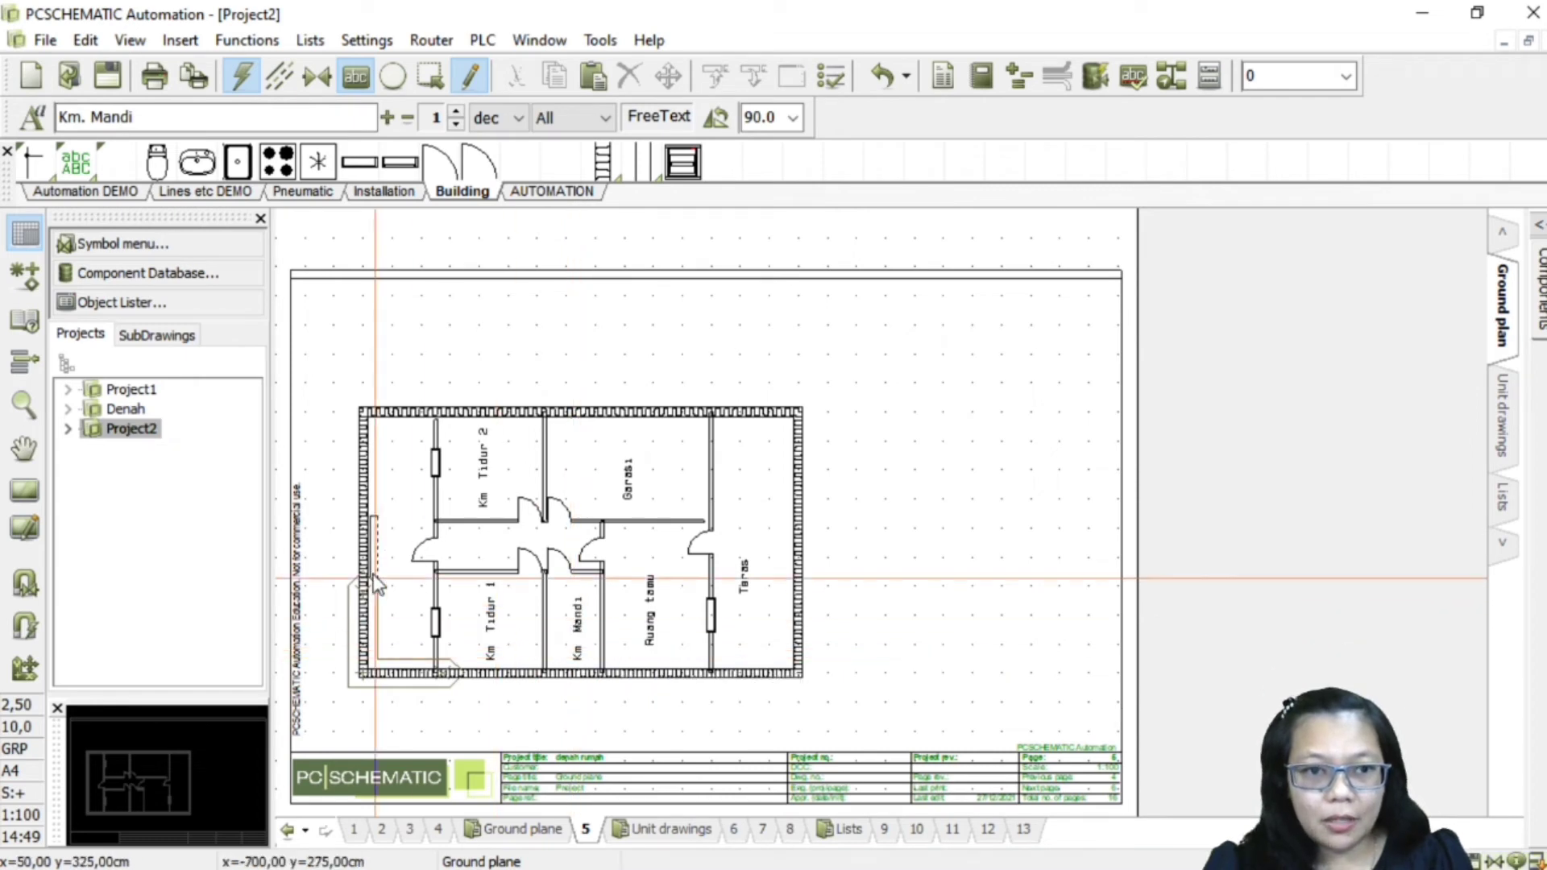
Step: Add the vertical label "Dapur terbuka" in the open room between the left outer wall and the X 2.5 m wall
drag(168, 122, 38, 119)
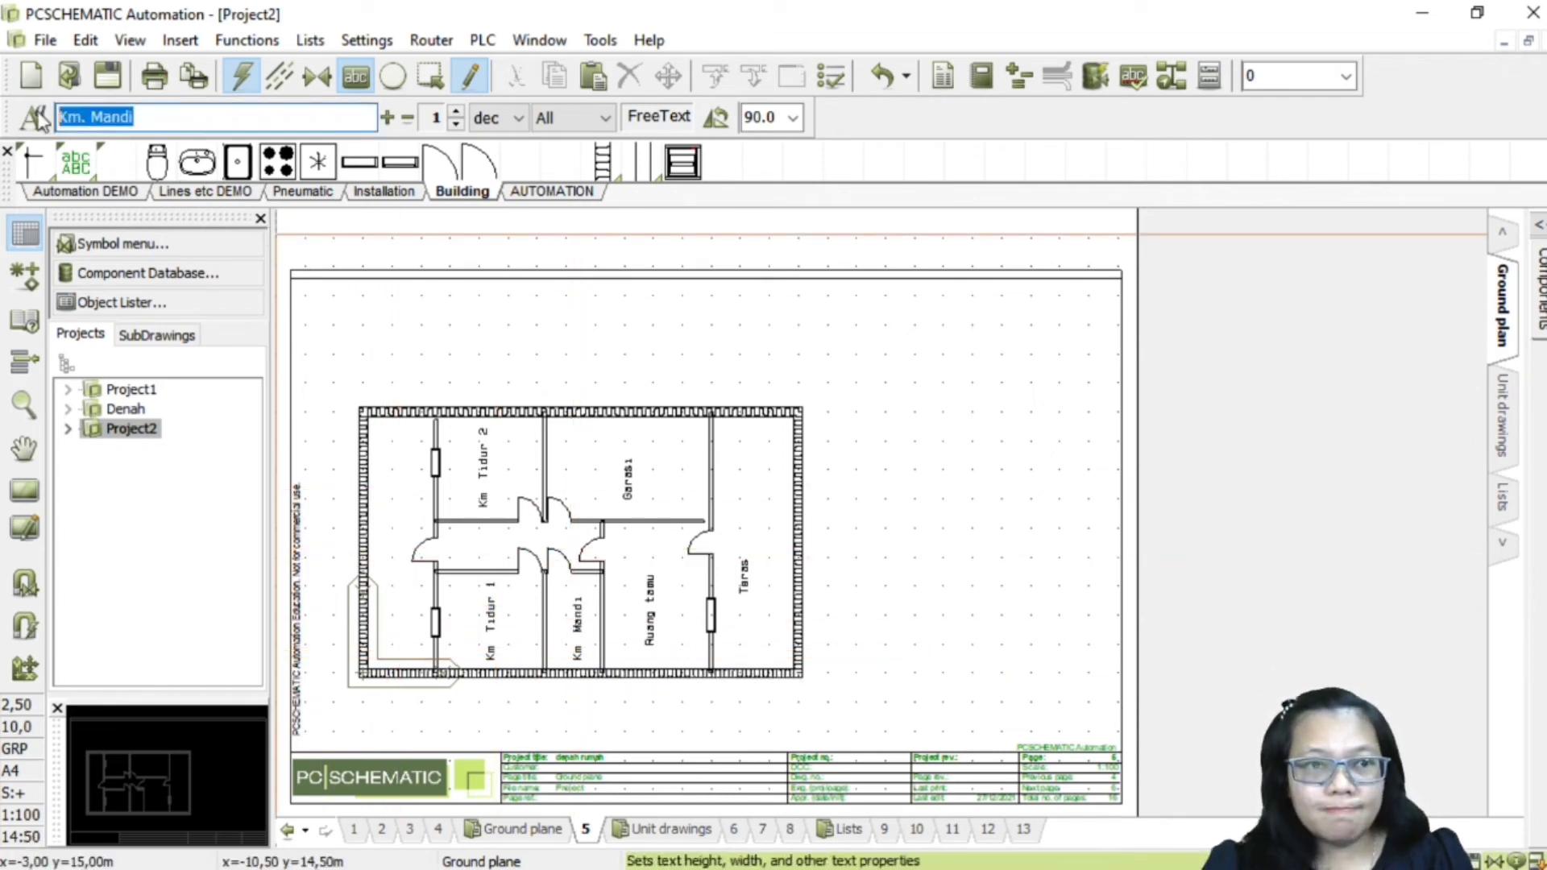
text(Da)
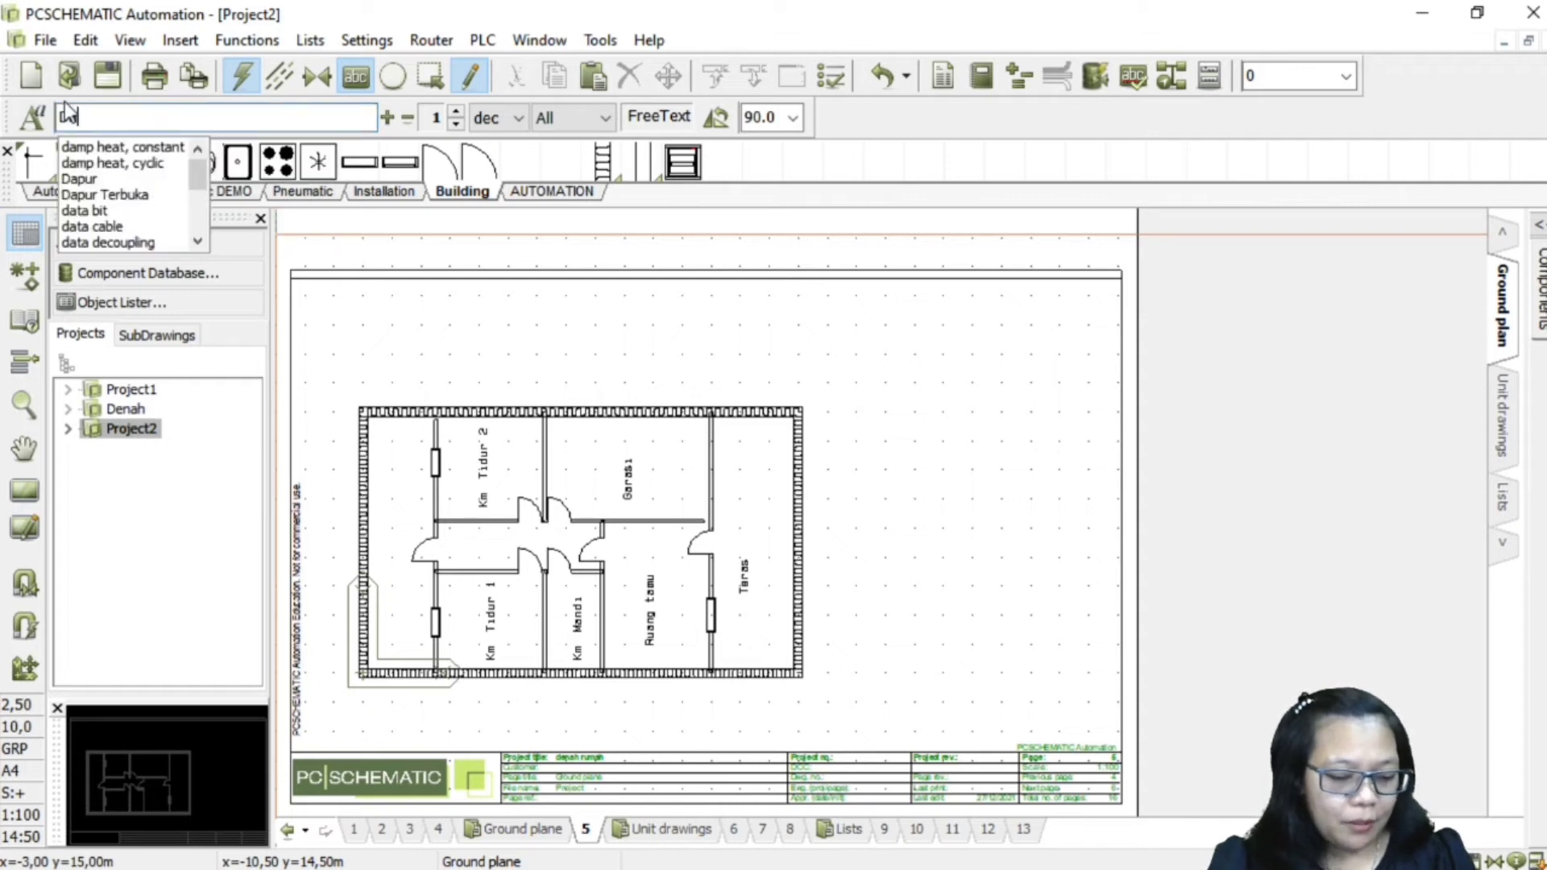
text(pur t)
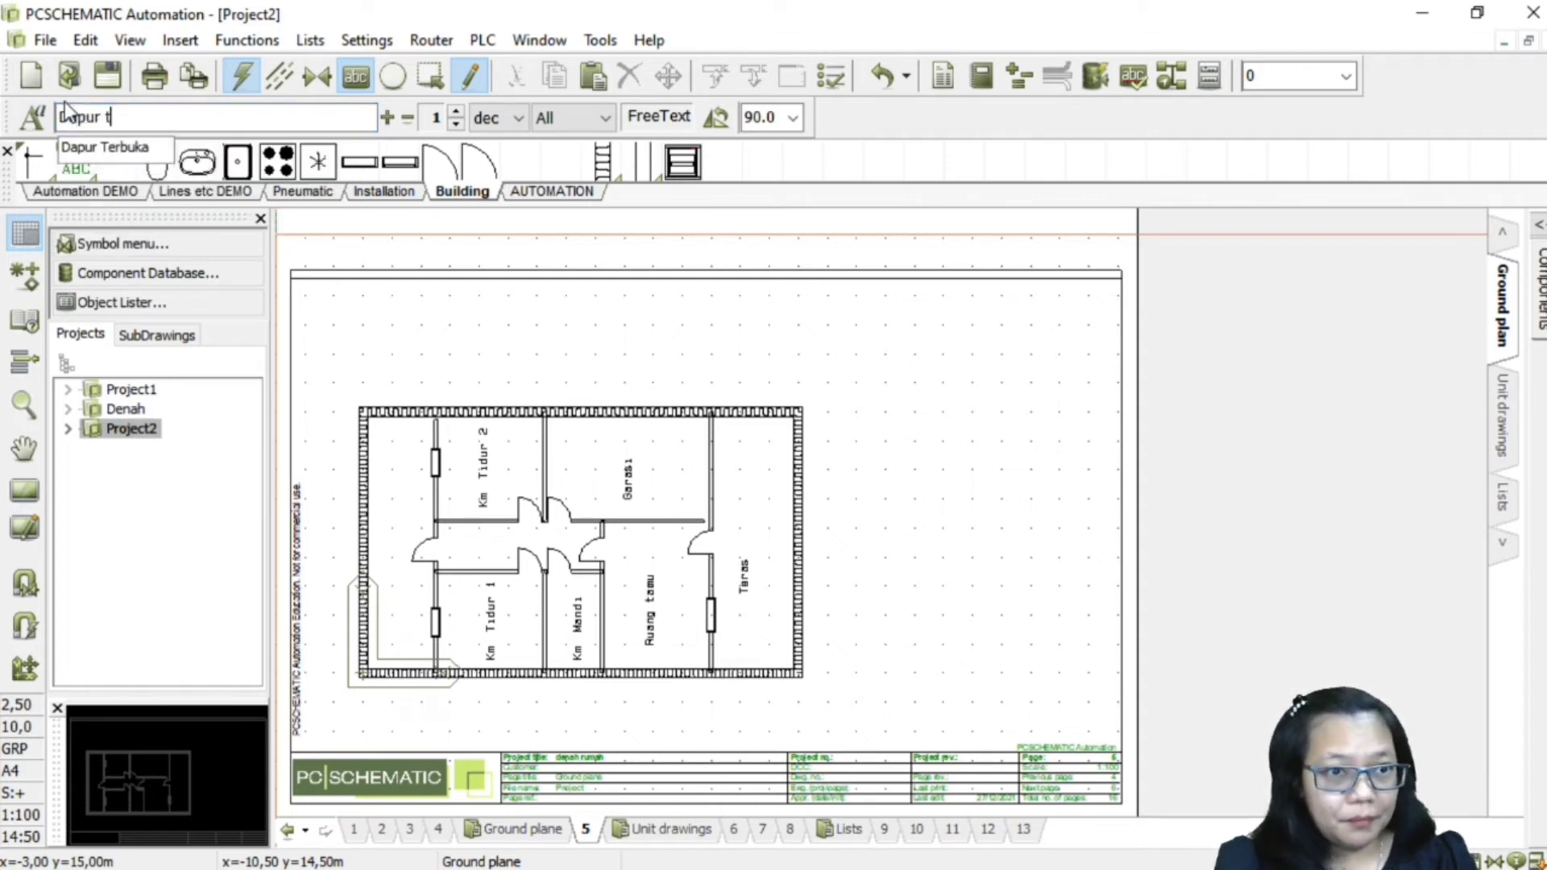
text(erbuka)
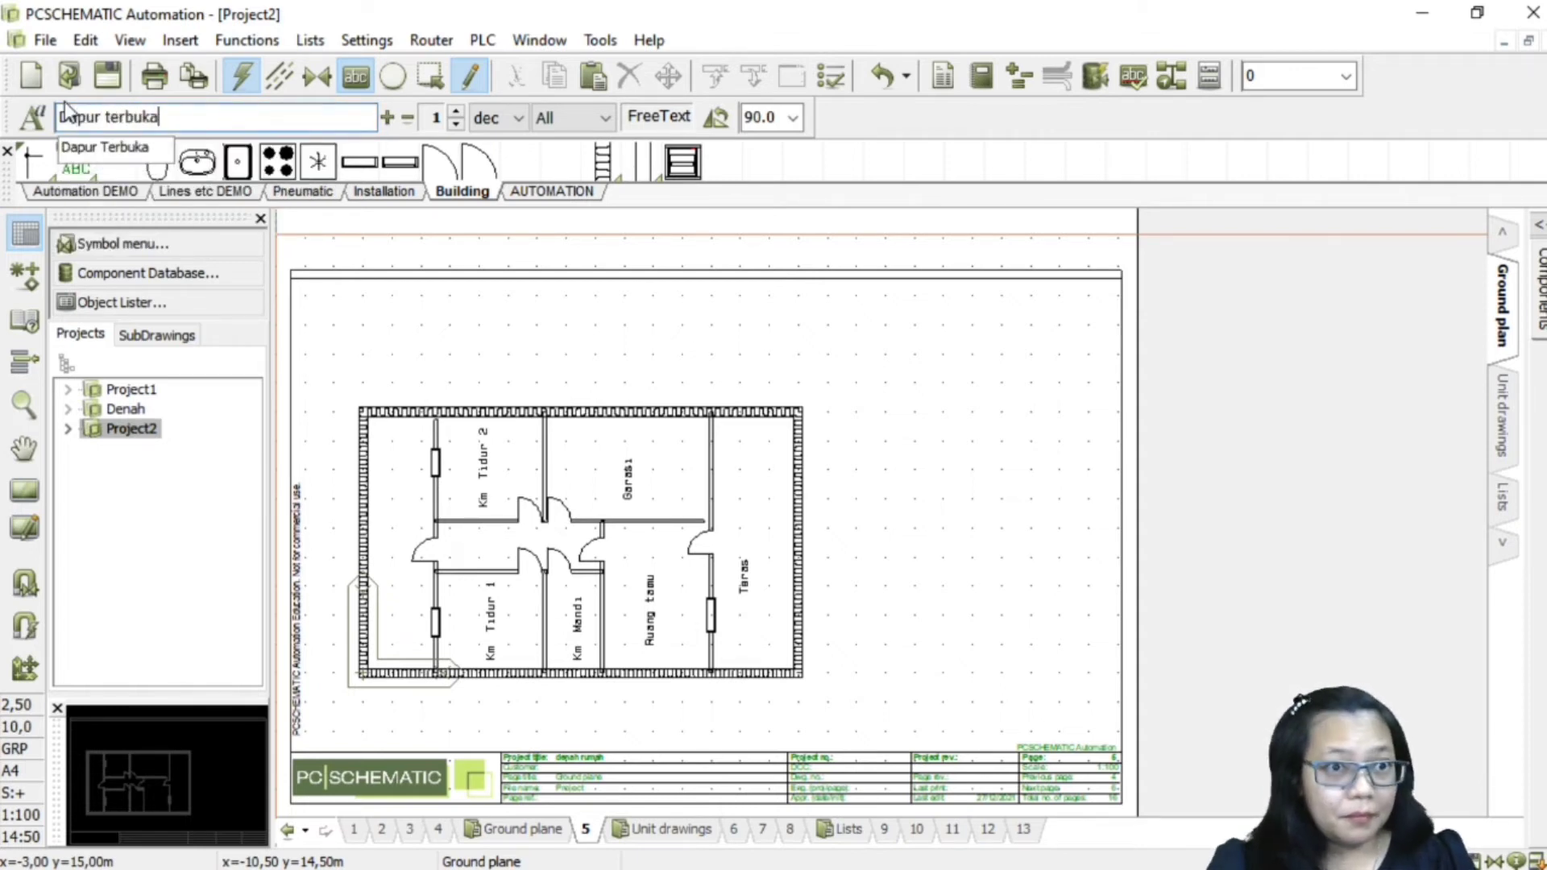
key(Return)
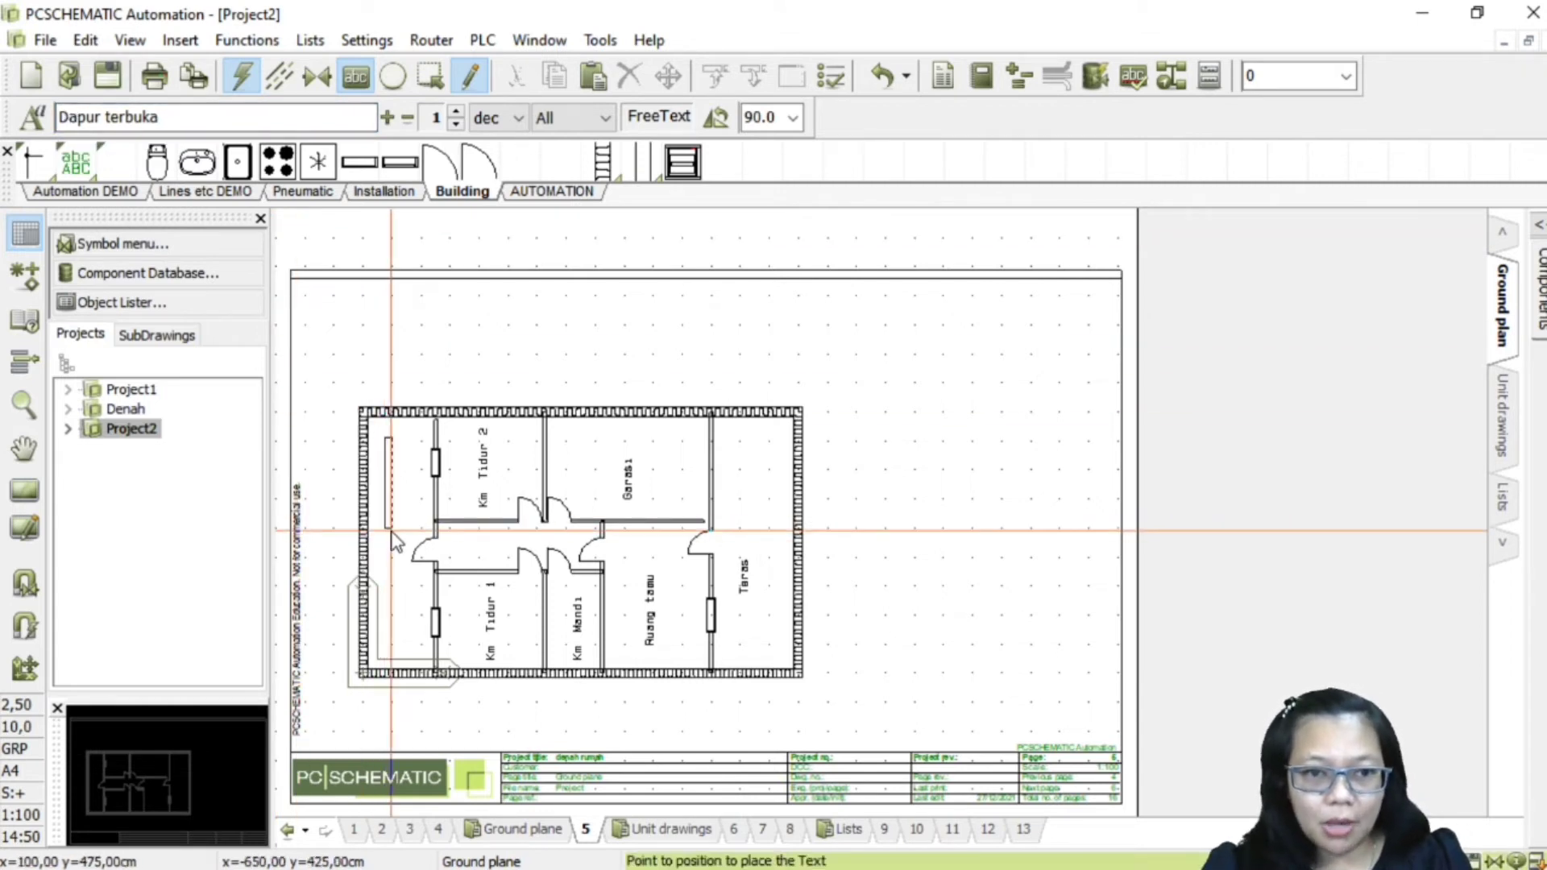
click(390, 576)
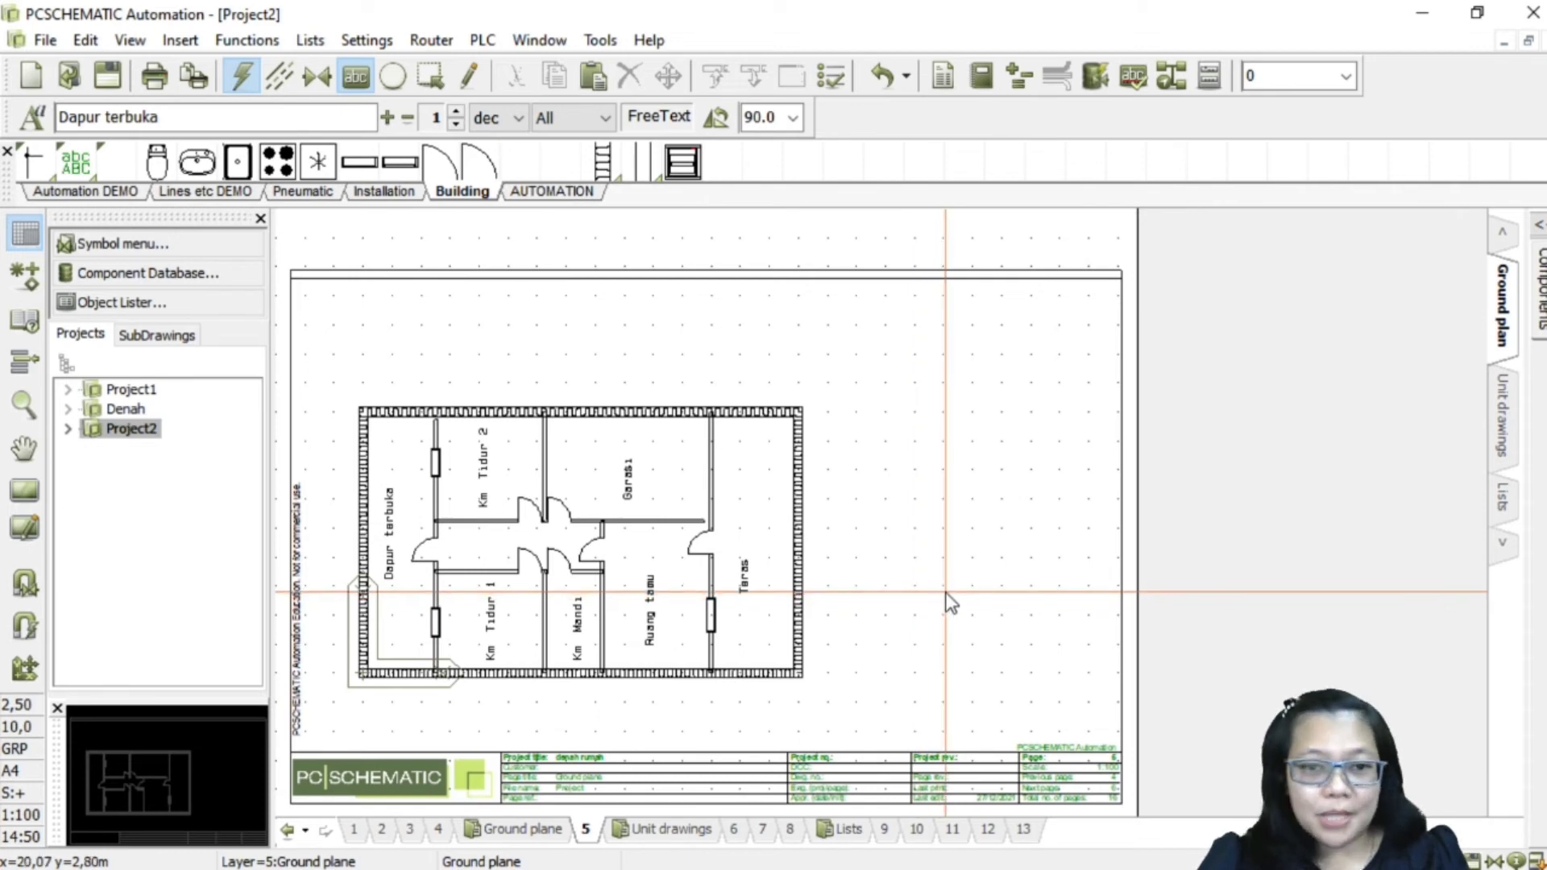
Step: Place a hand basin symbol (HV-1152A) in the upper right corner of the Km. Mandi room
scroll(887, 545, up, 1)
scroll(886, 545, down, 1)
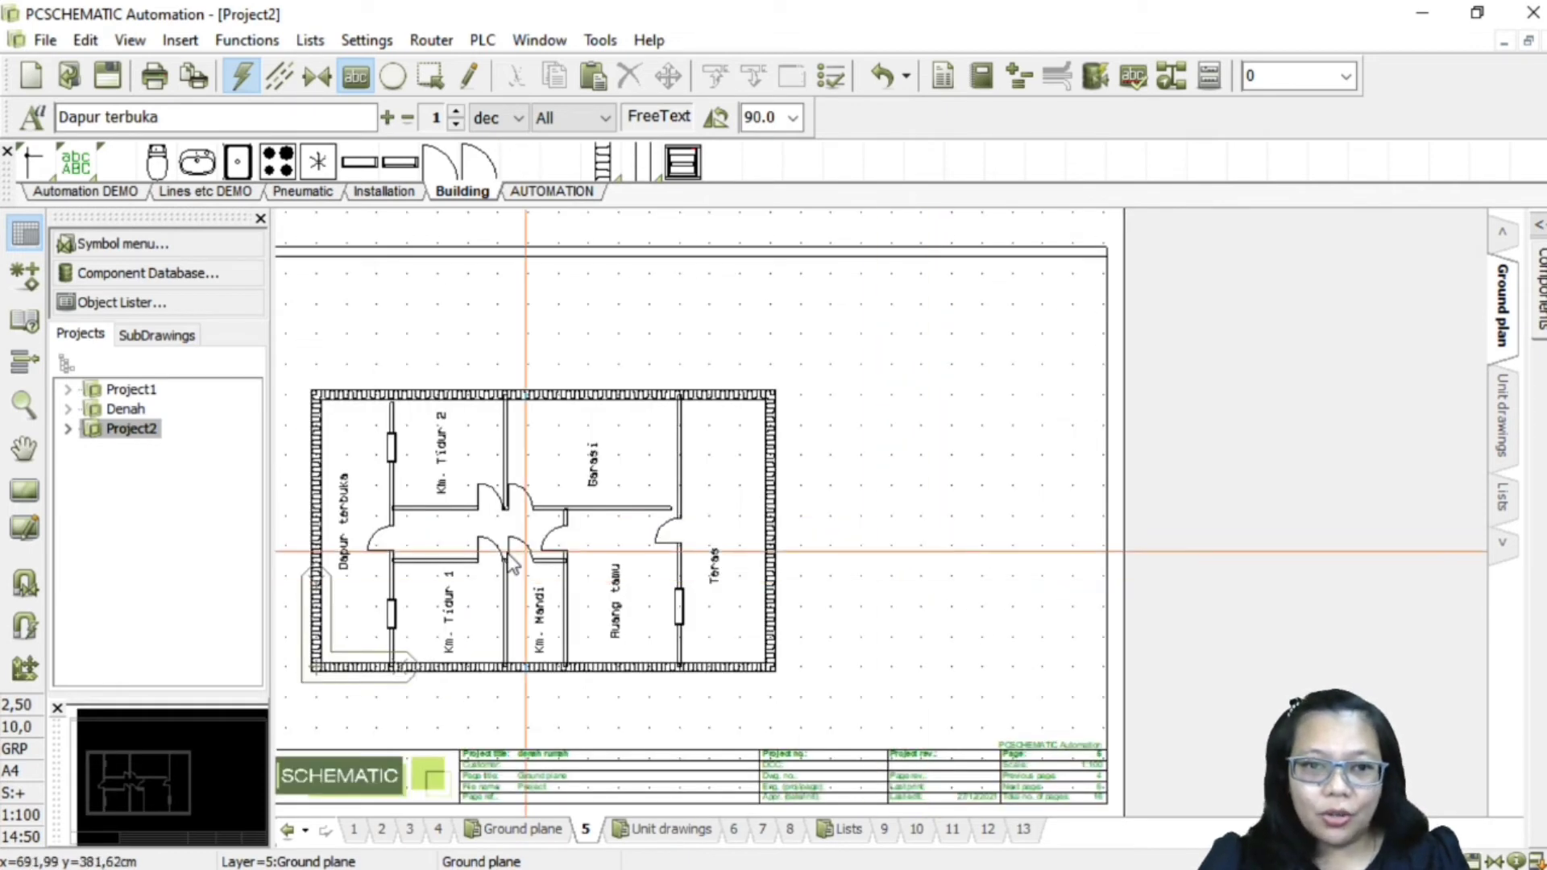
scroll(611, 511, up, 2)
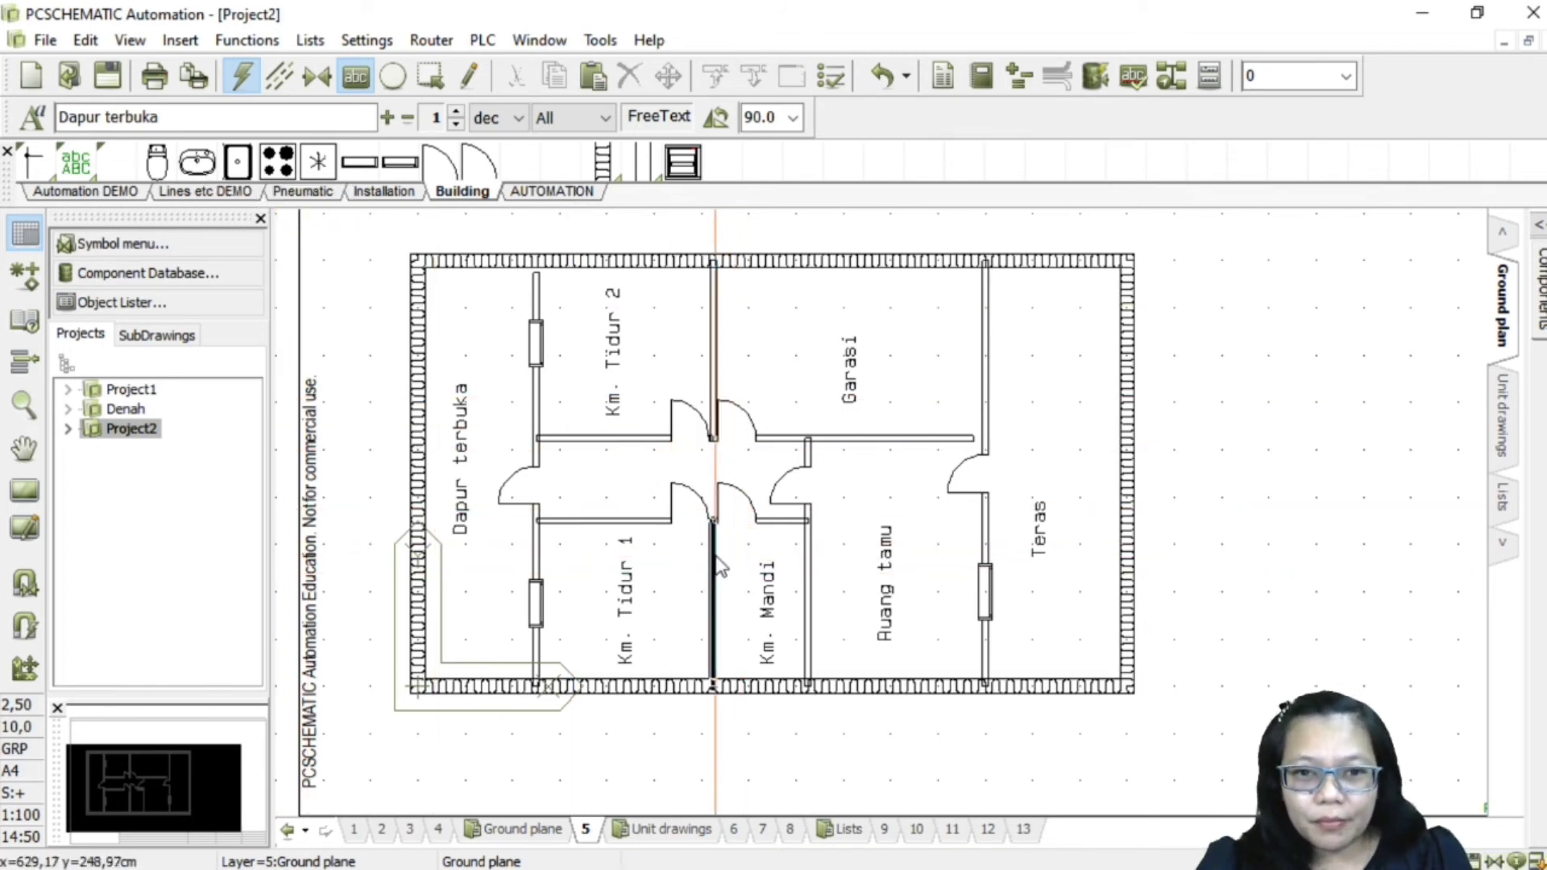
click(197, 164)
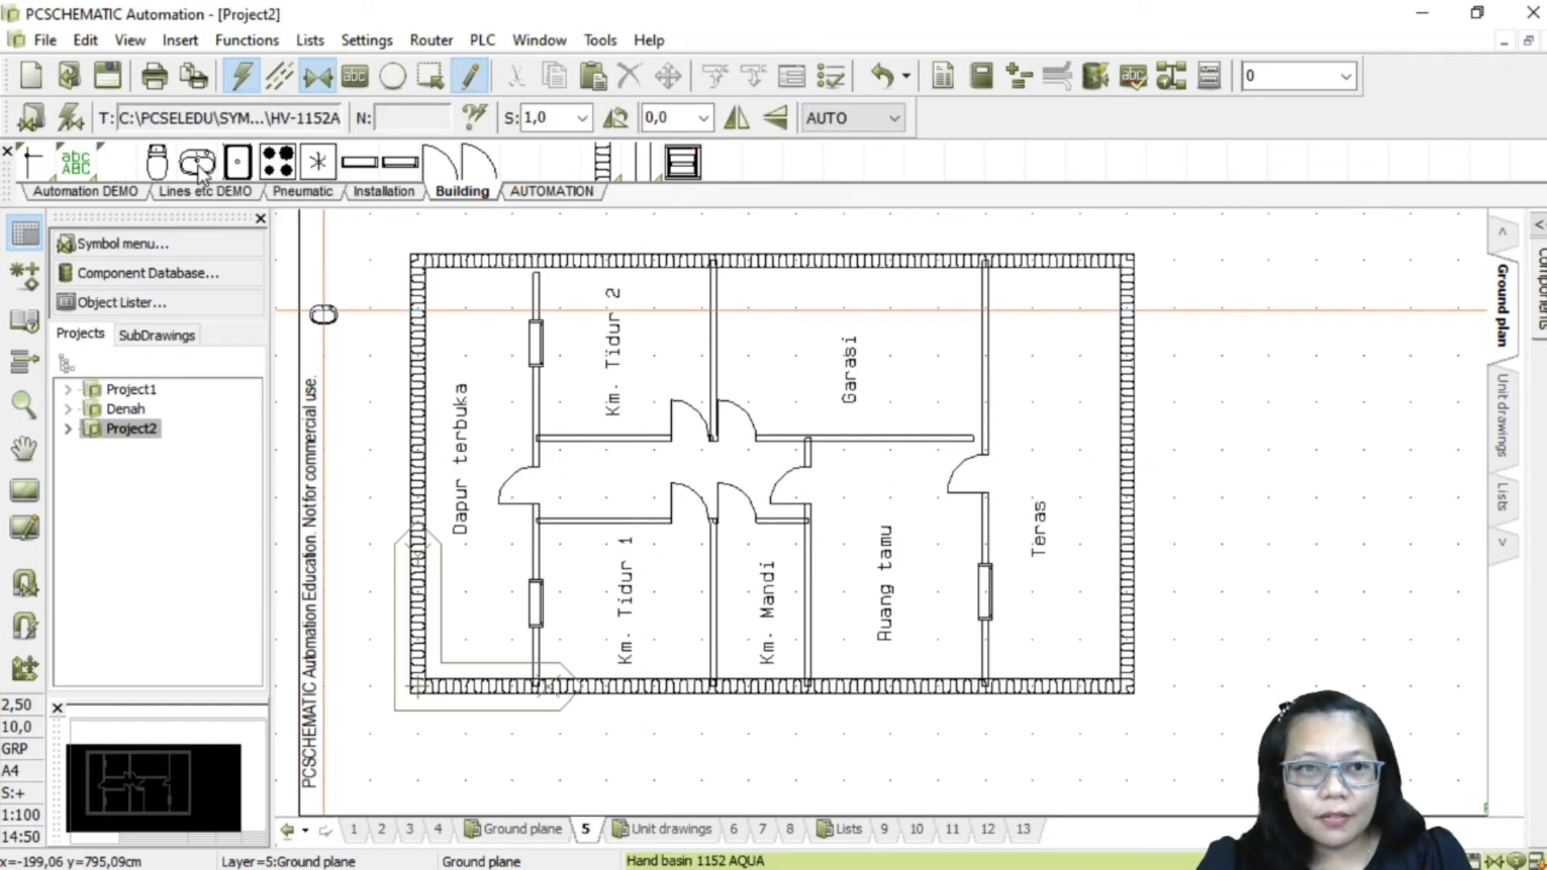
click(784, 539)
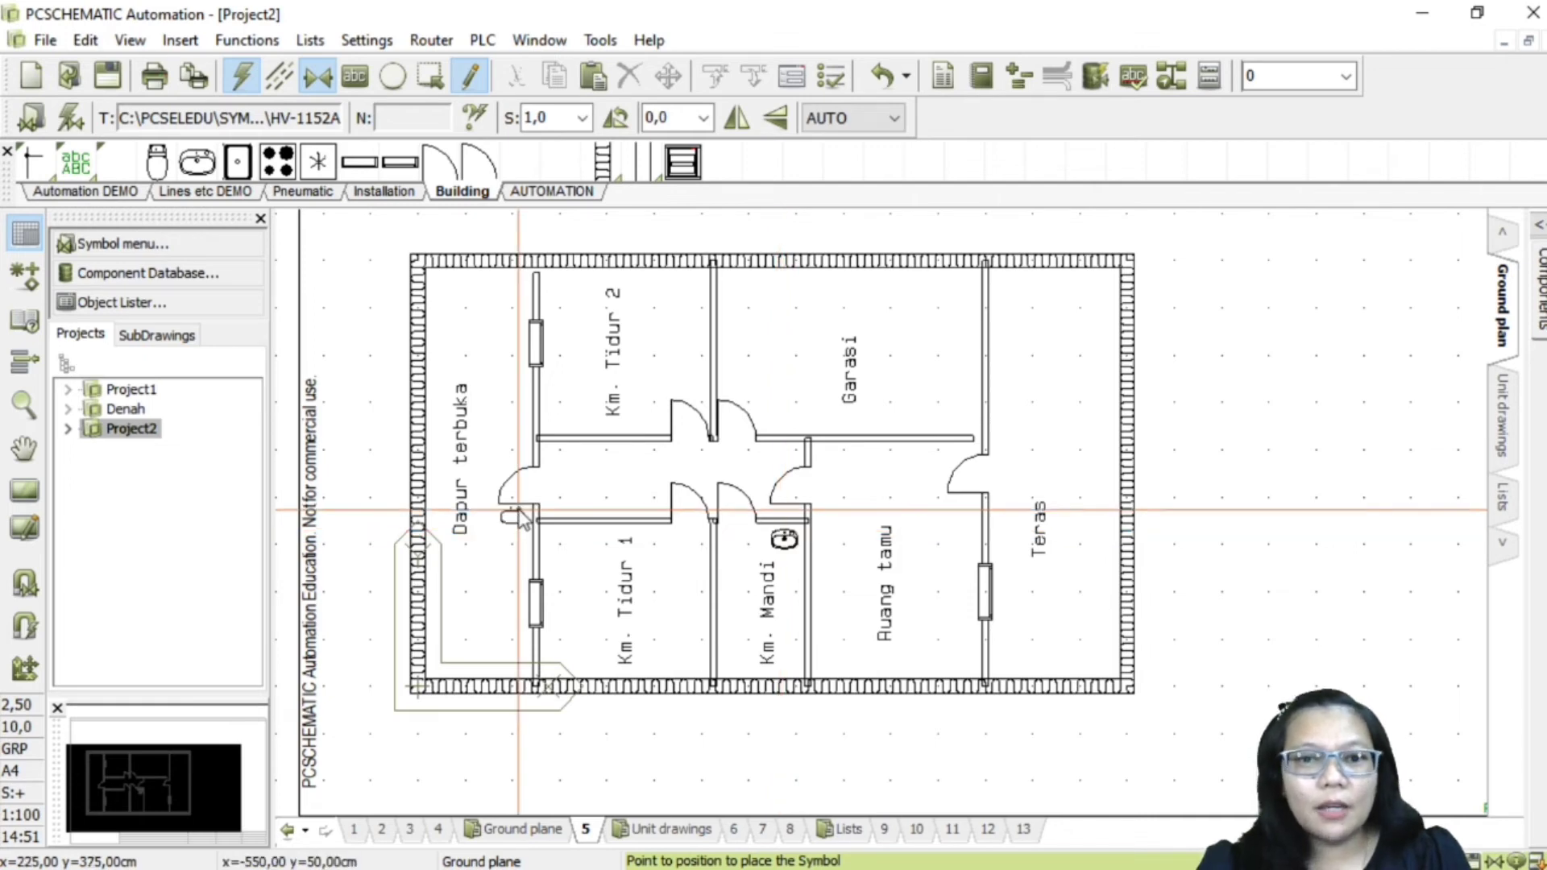
key(Escape)
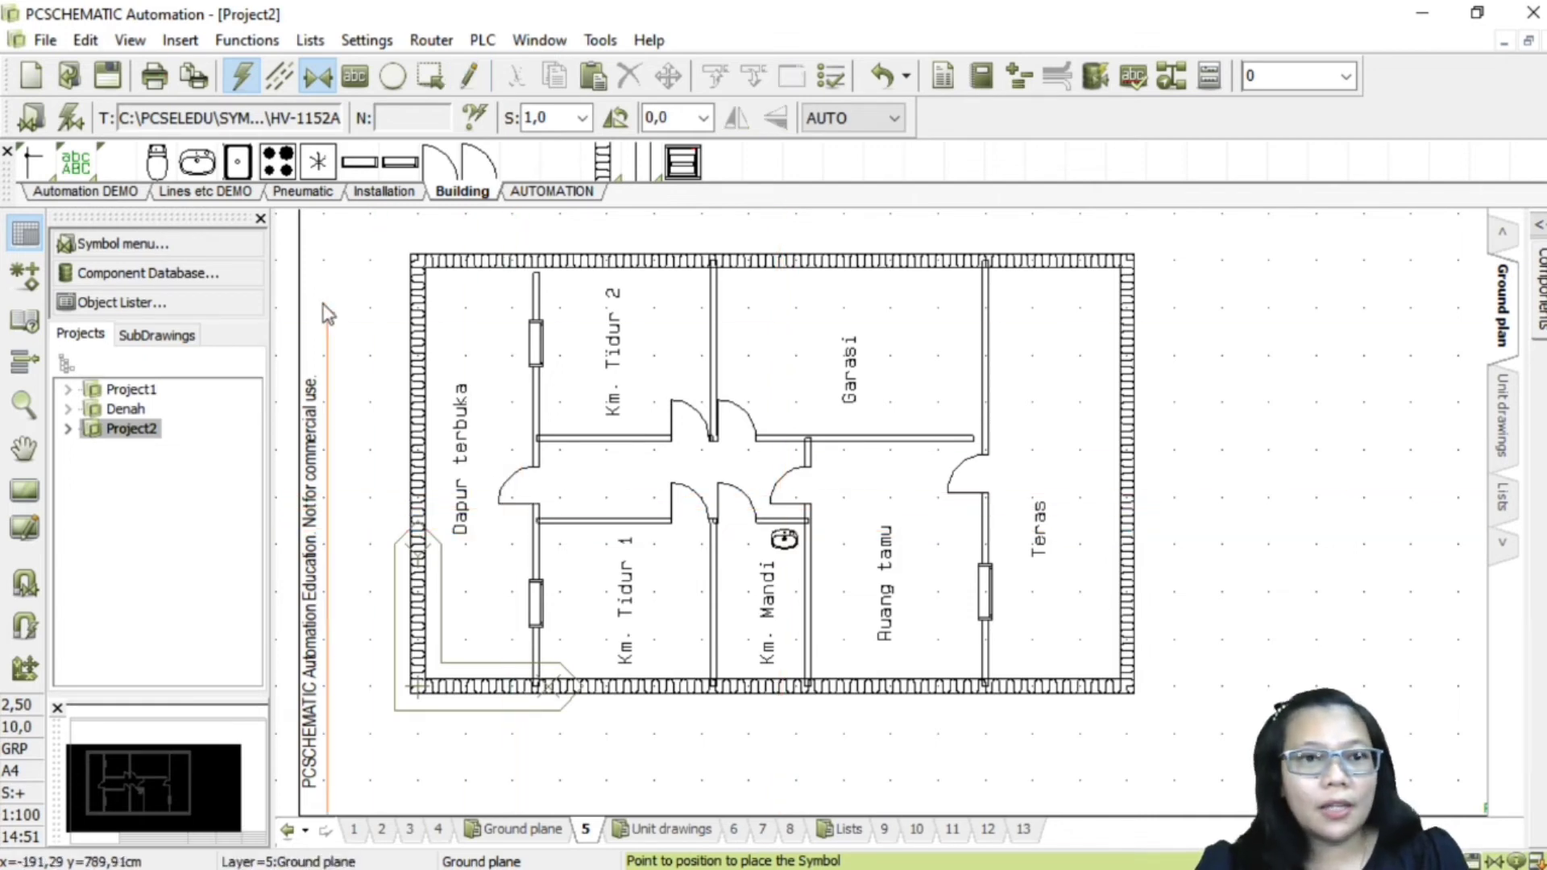
Step: Place a toilet symbol (WC-3461) in the lower left part of the Km. Mandi room
click(172, 172)
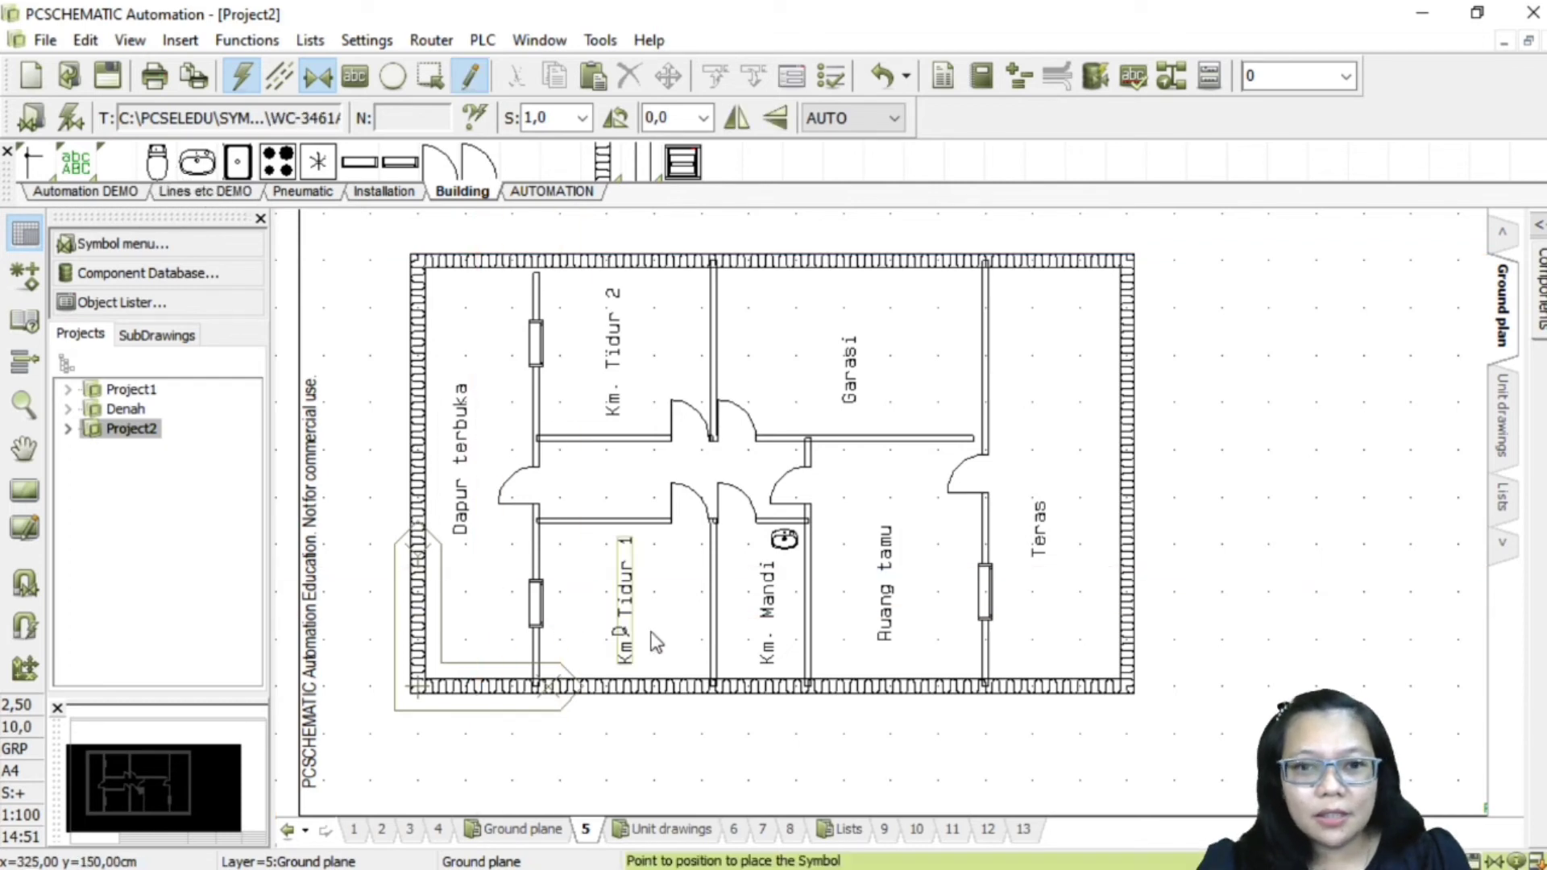
click(748, 654)
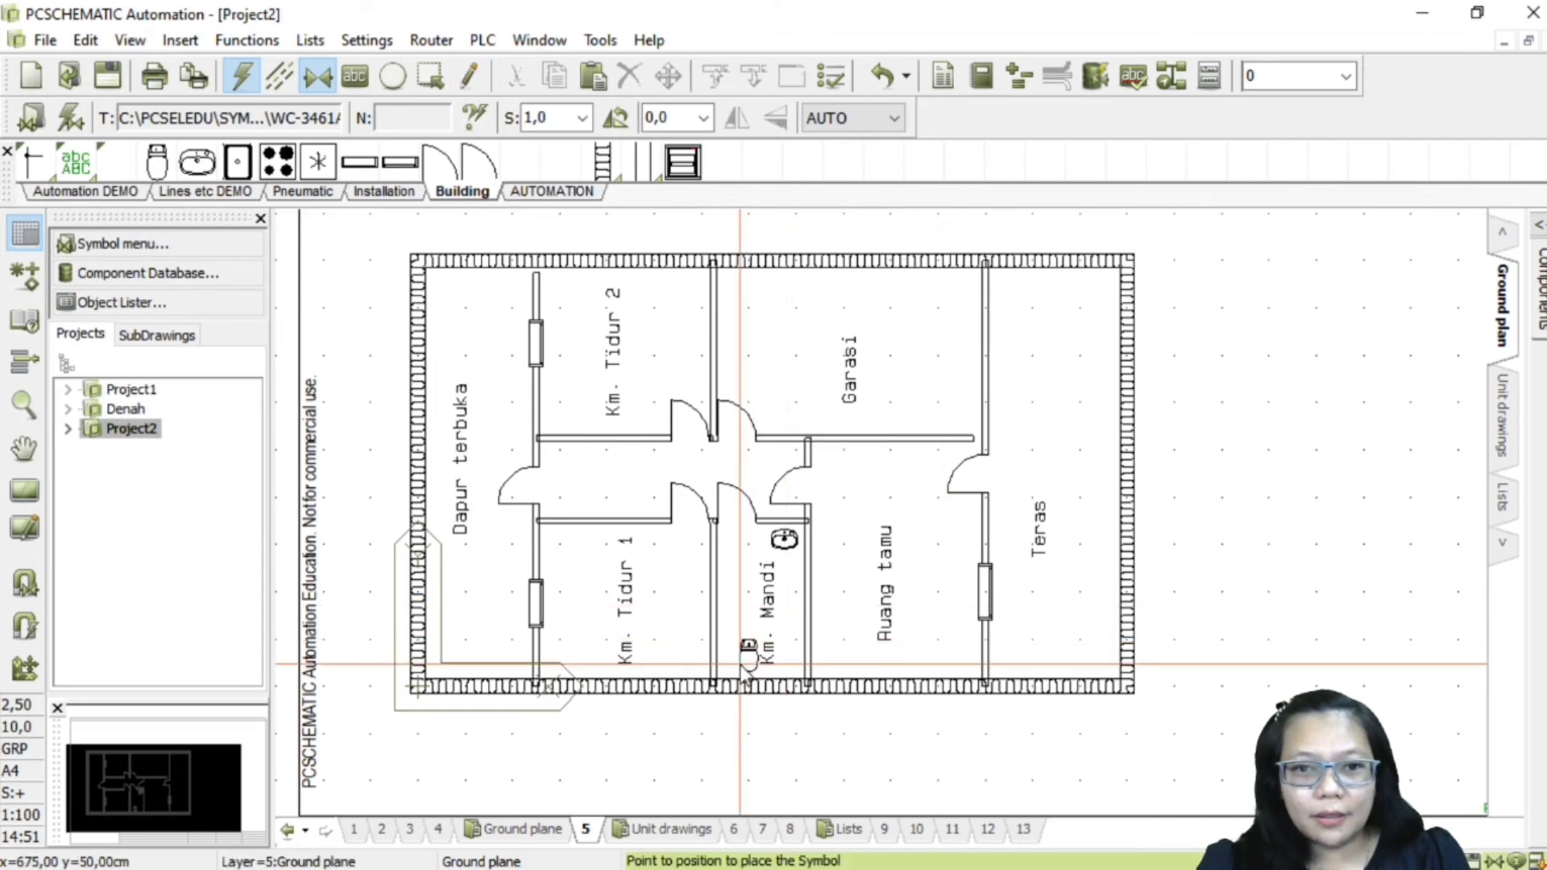
key(Escape)
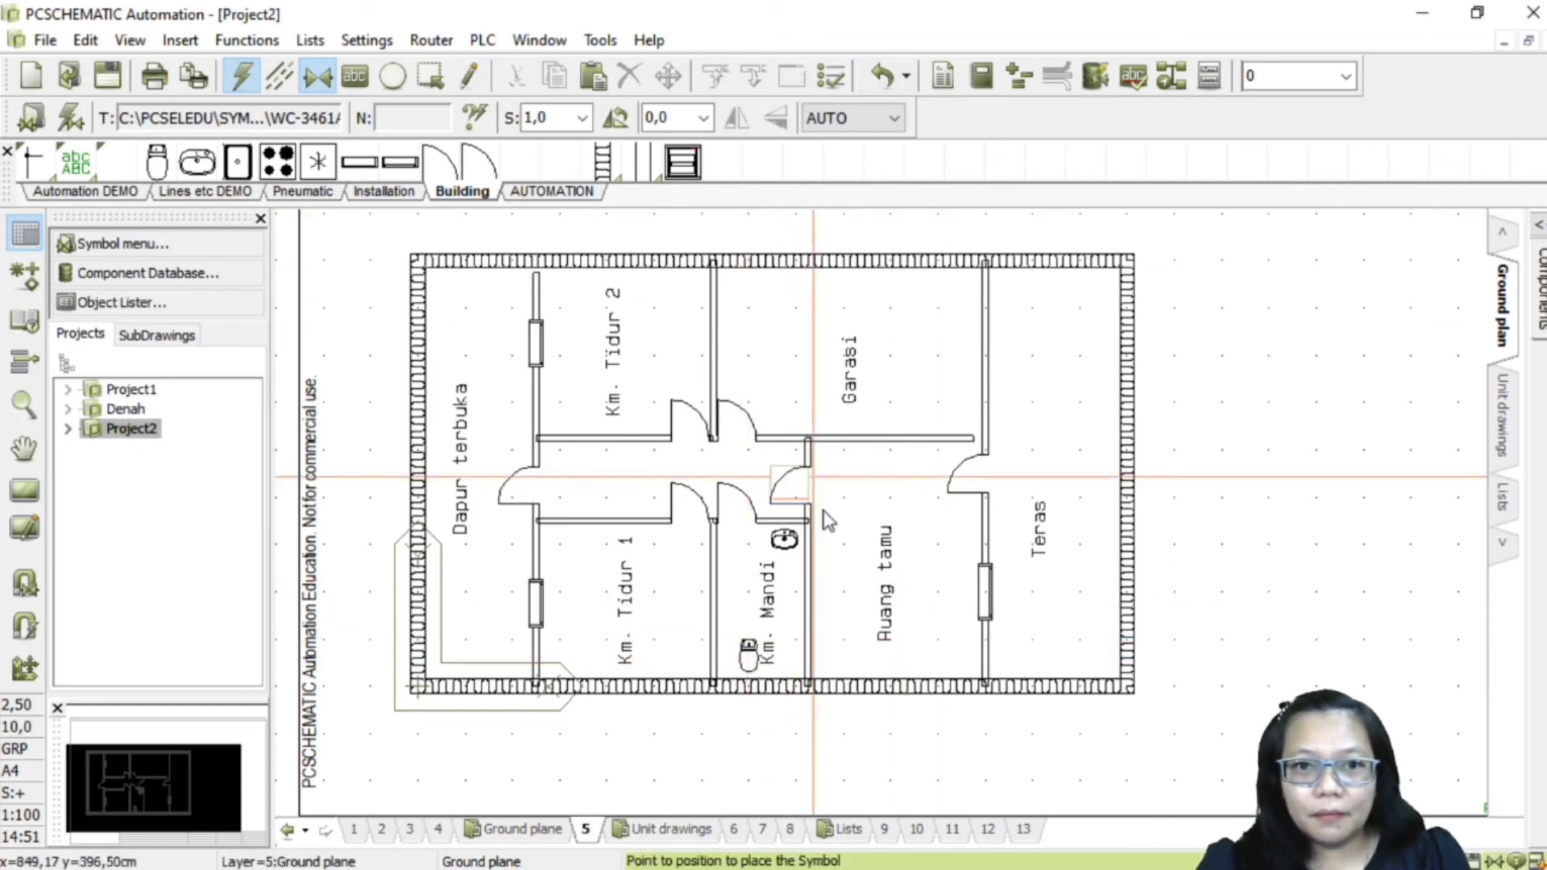
Step: Mirror the toilet about its horizontal axis and move it to the lower right corner of Km. Mandi, against the outer wall
click(749, 655)
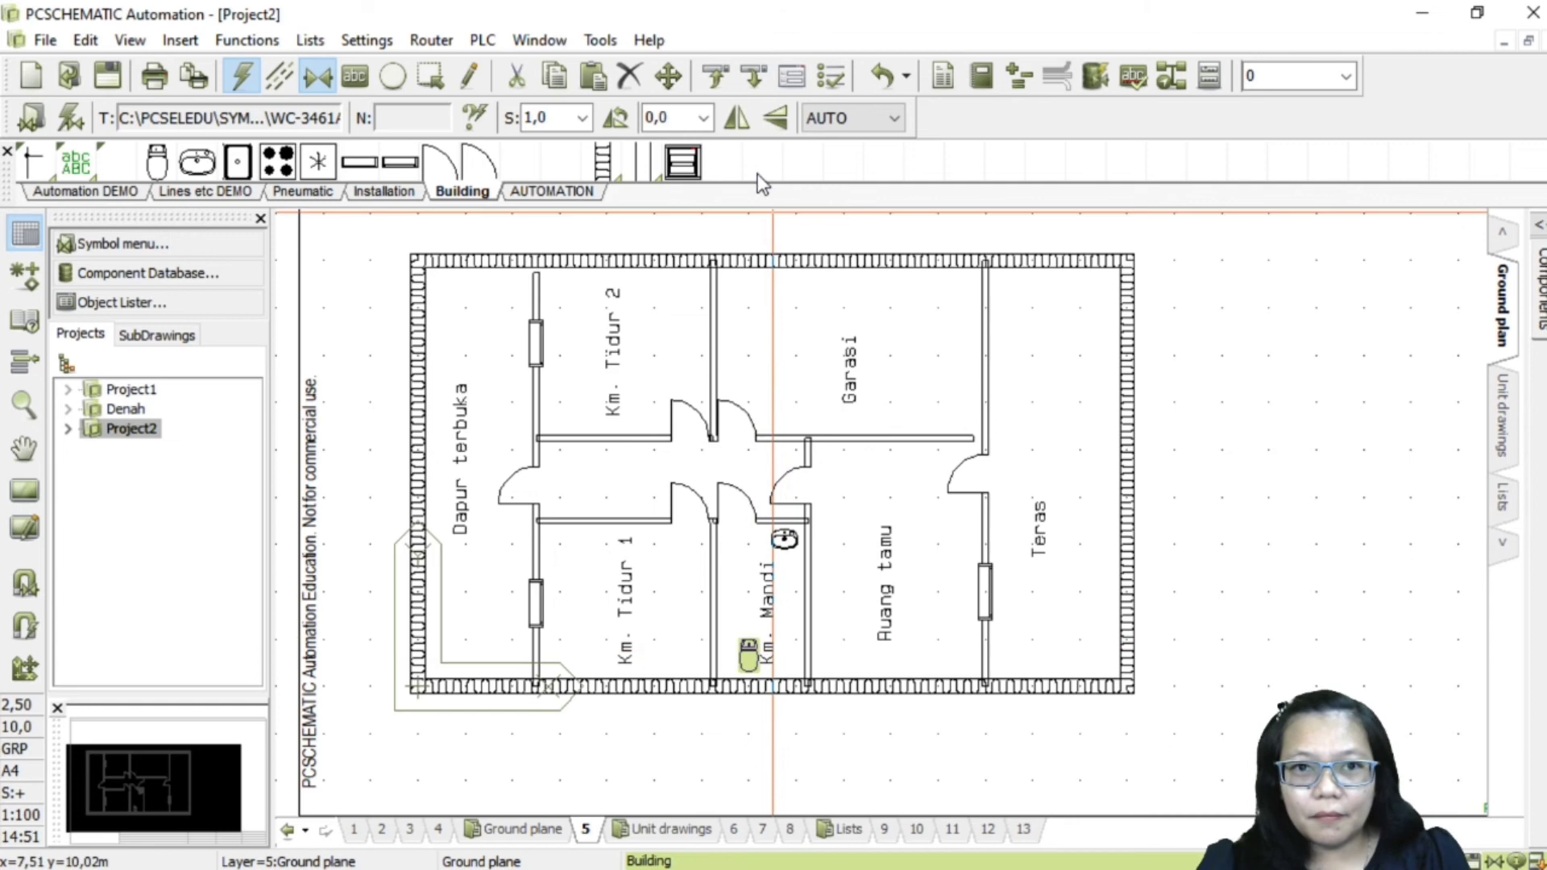
click(733, 121)
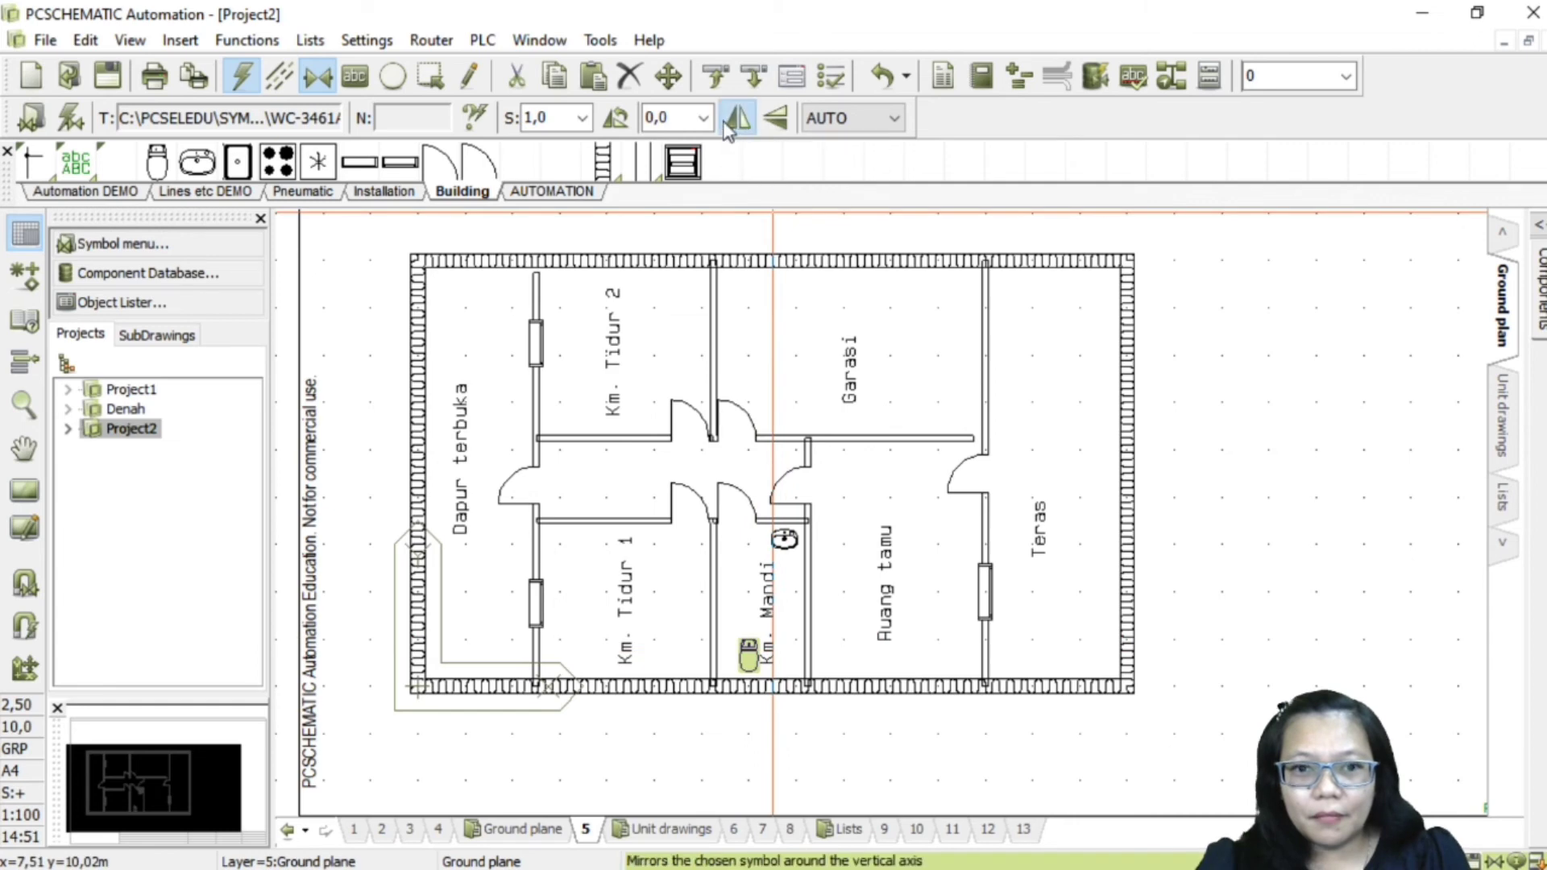
click(776, 121)
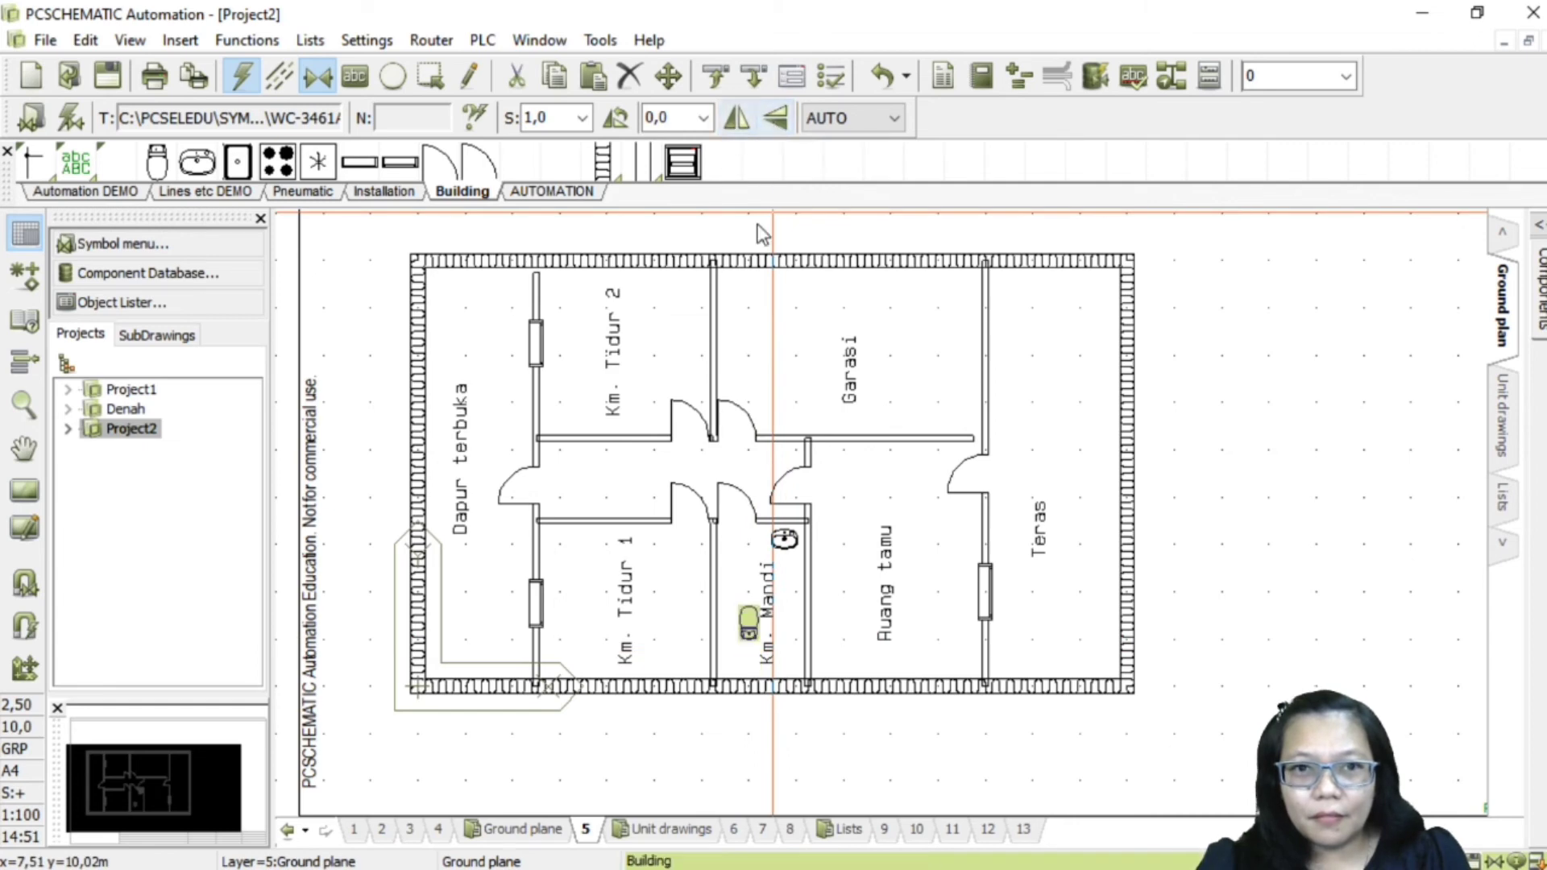
click(777, 124)
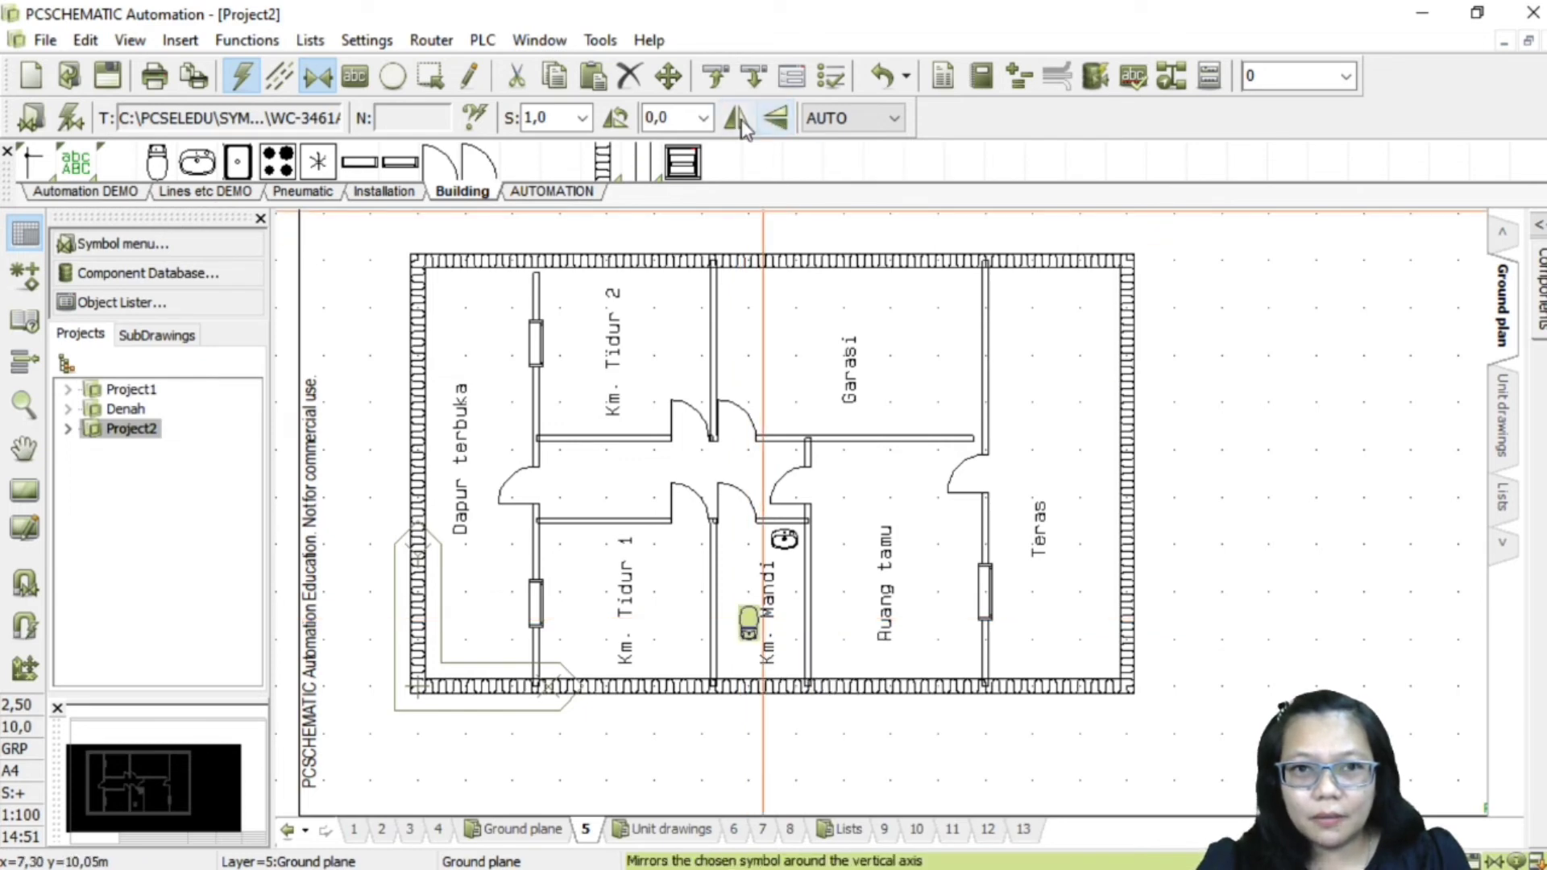
click(748, 623)
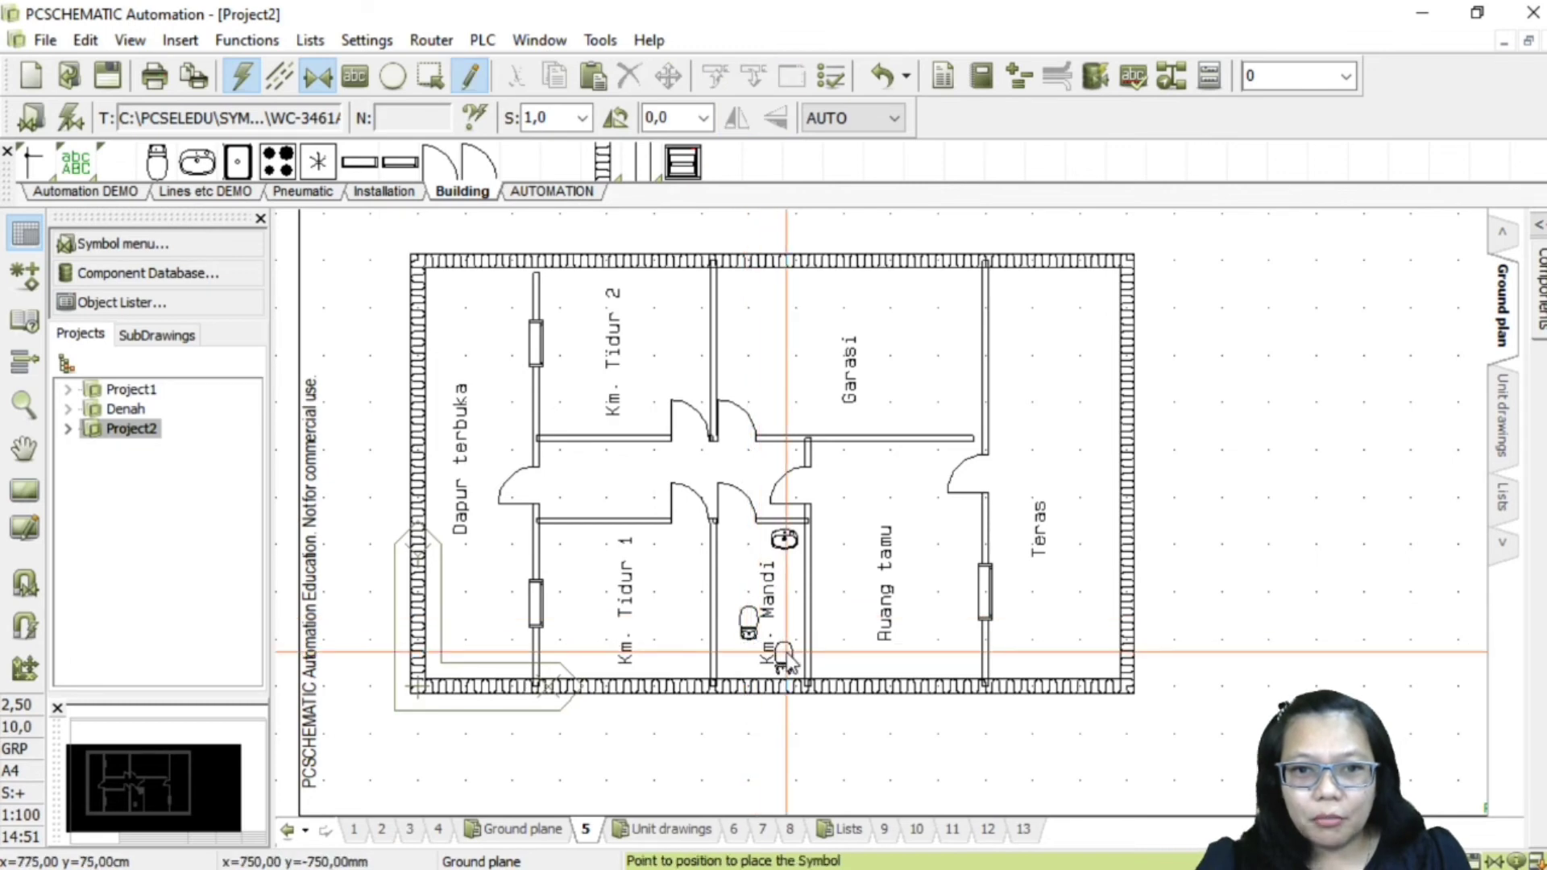
drag(783, 650, 784, 651)
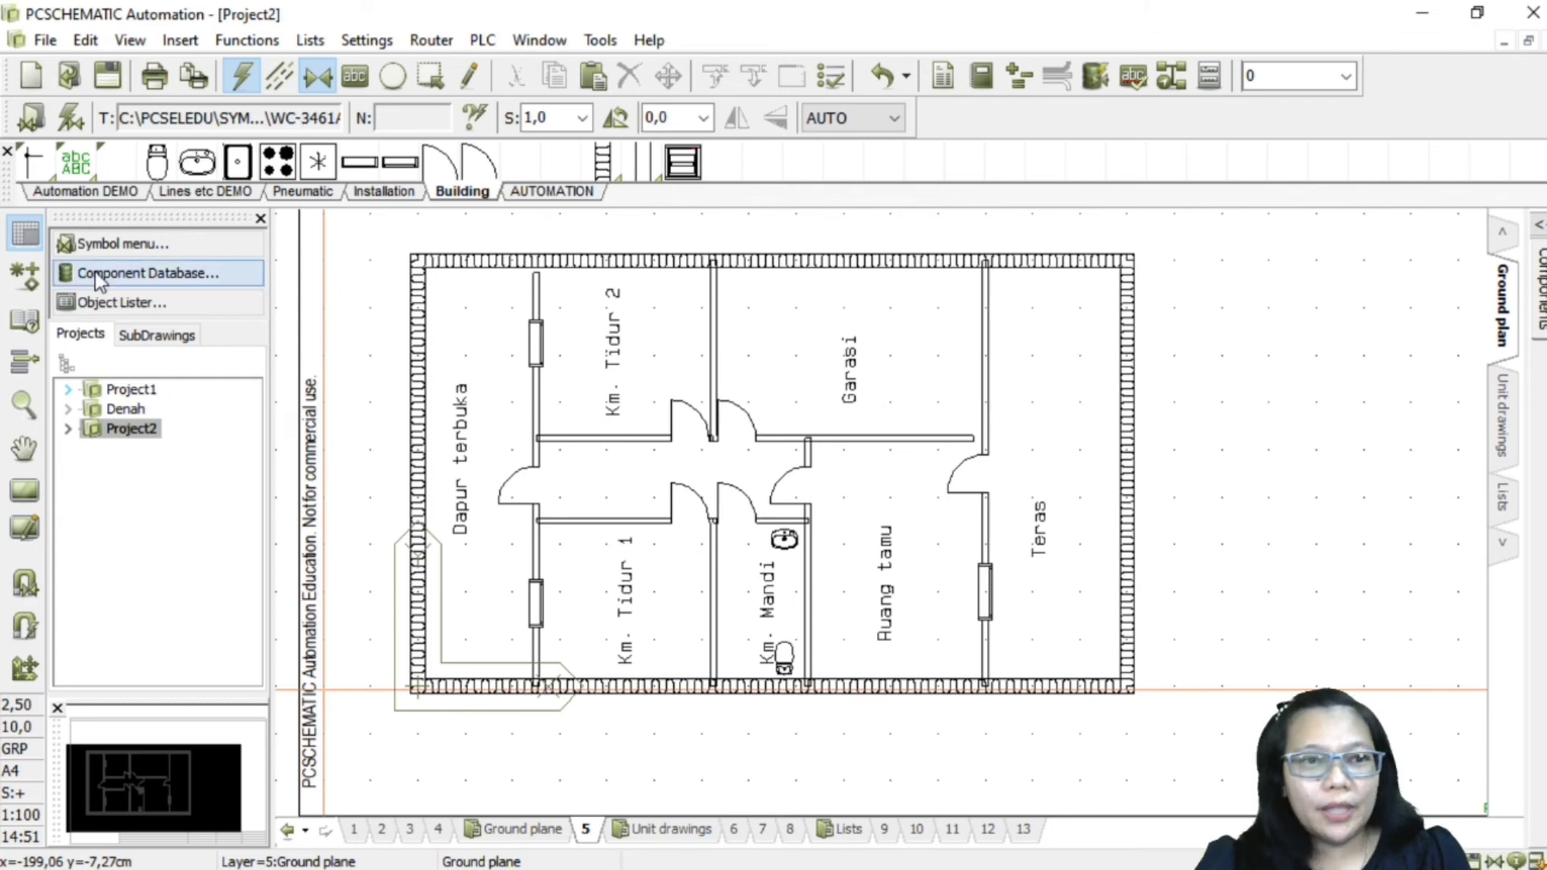
Step: Place a four-burner stove symbol in the upper left corner of Dapur terbuka and a BK-70X90 basin symbol to its right
click(275, 165)
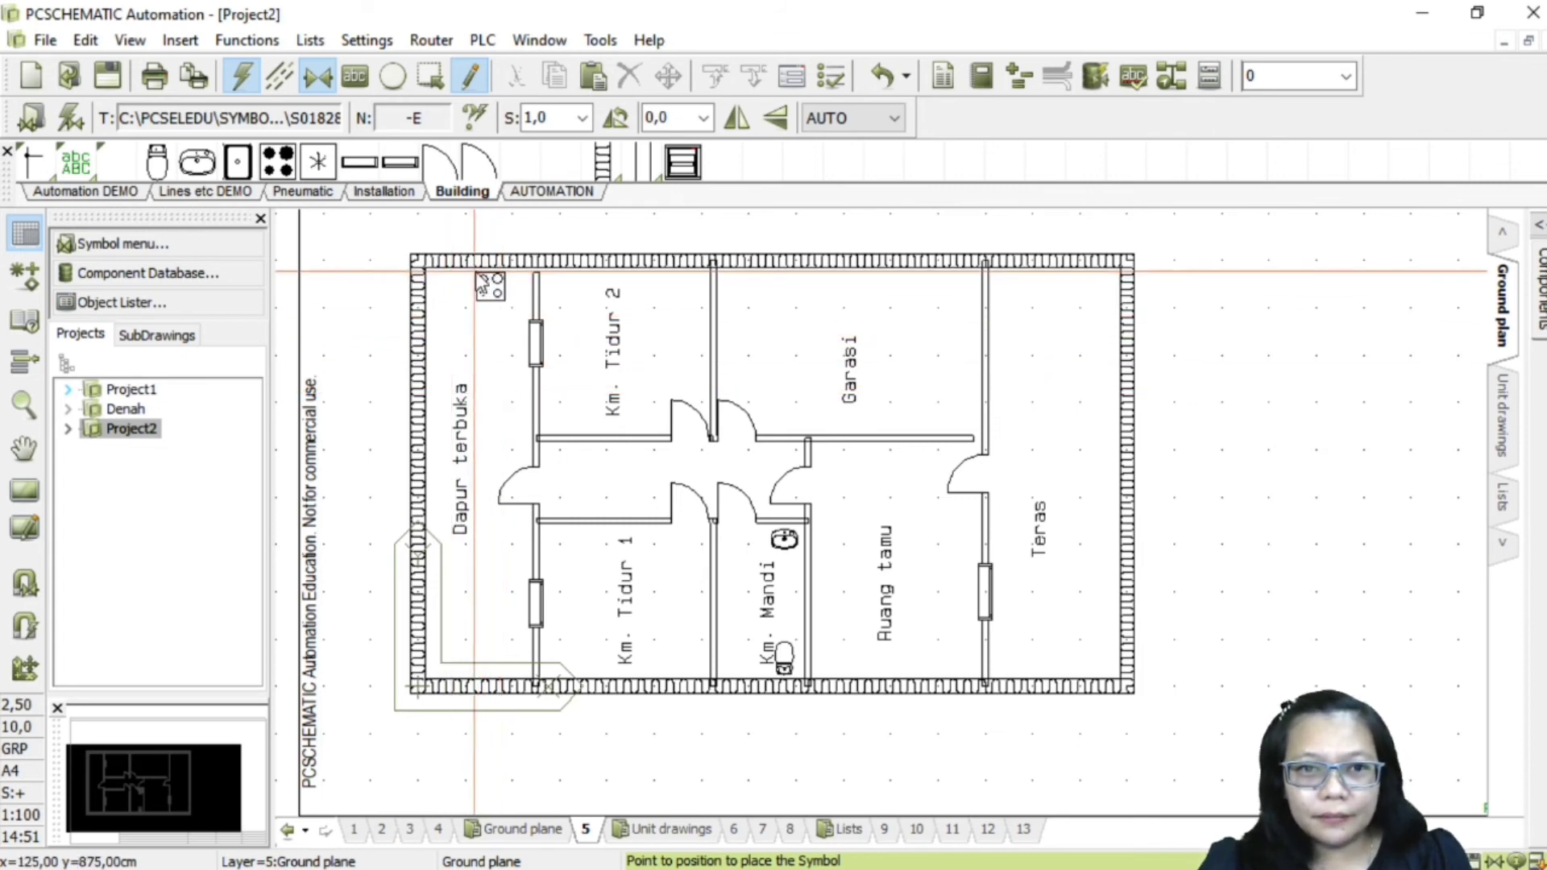
click(430, 276)
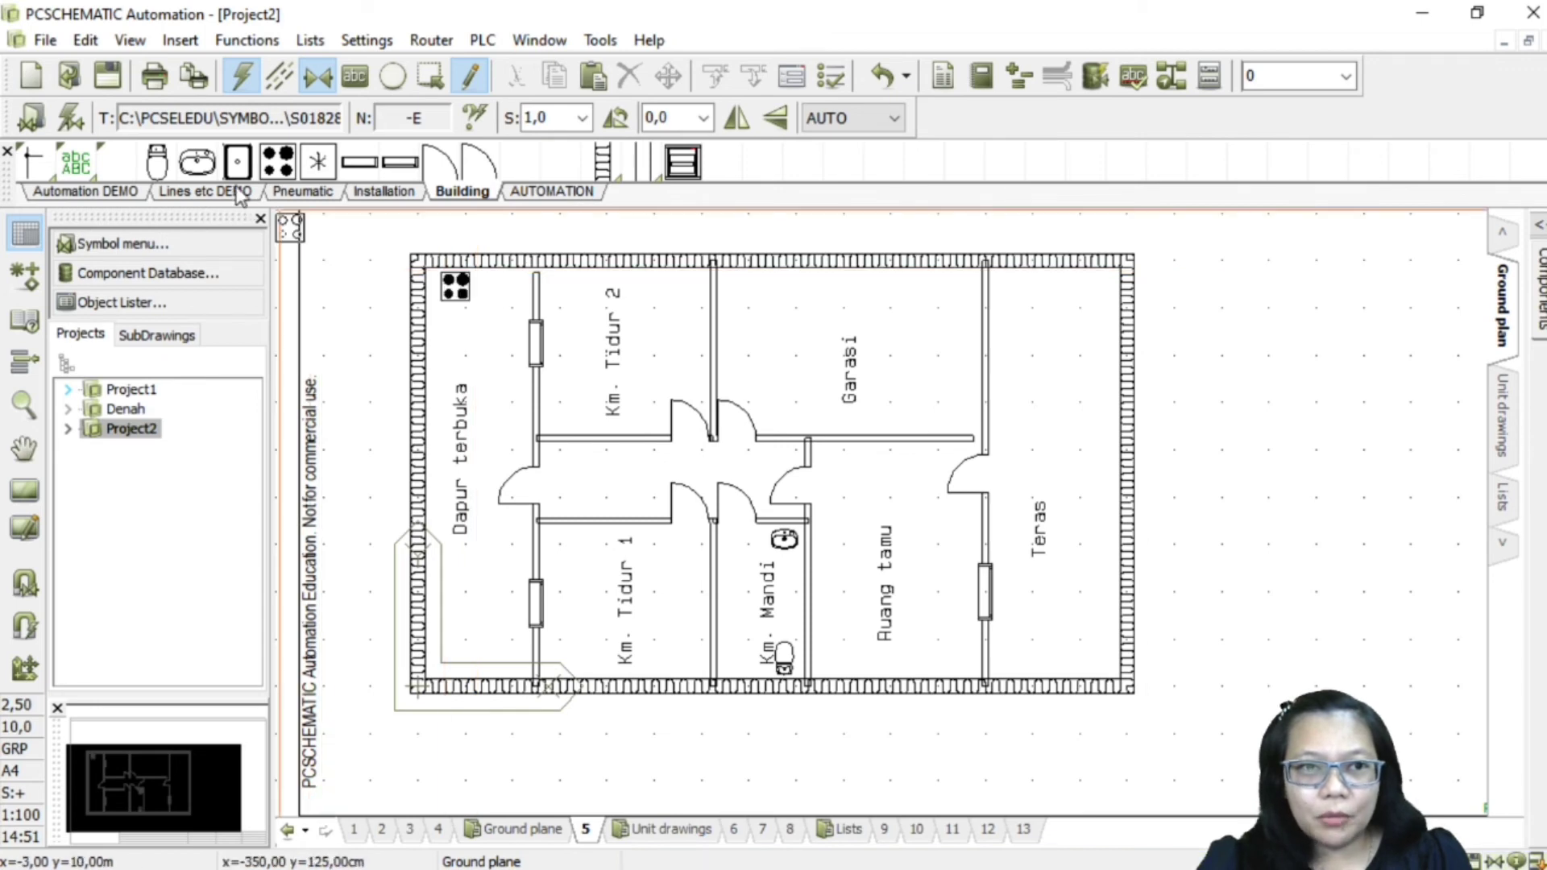
click(238, 162)
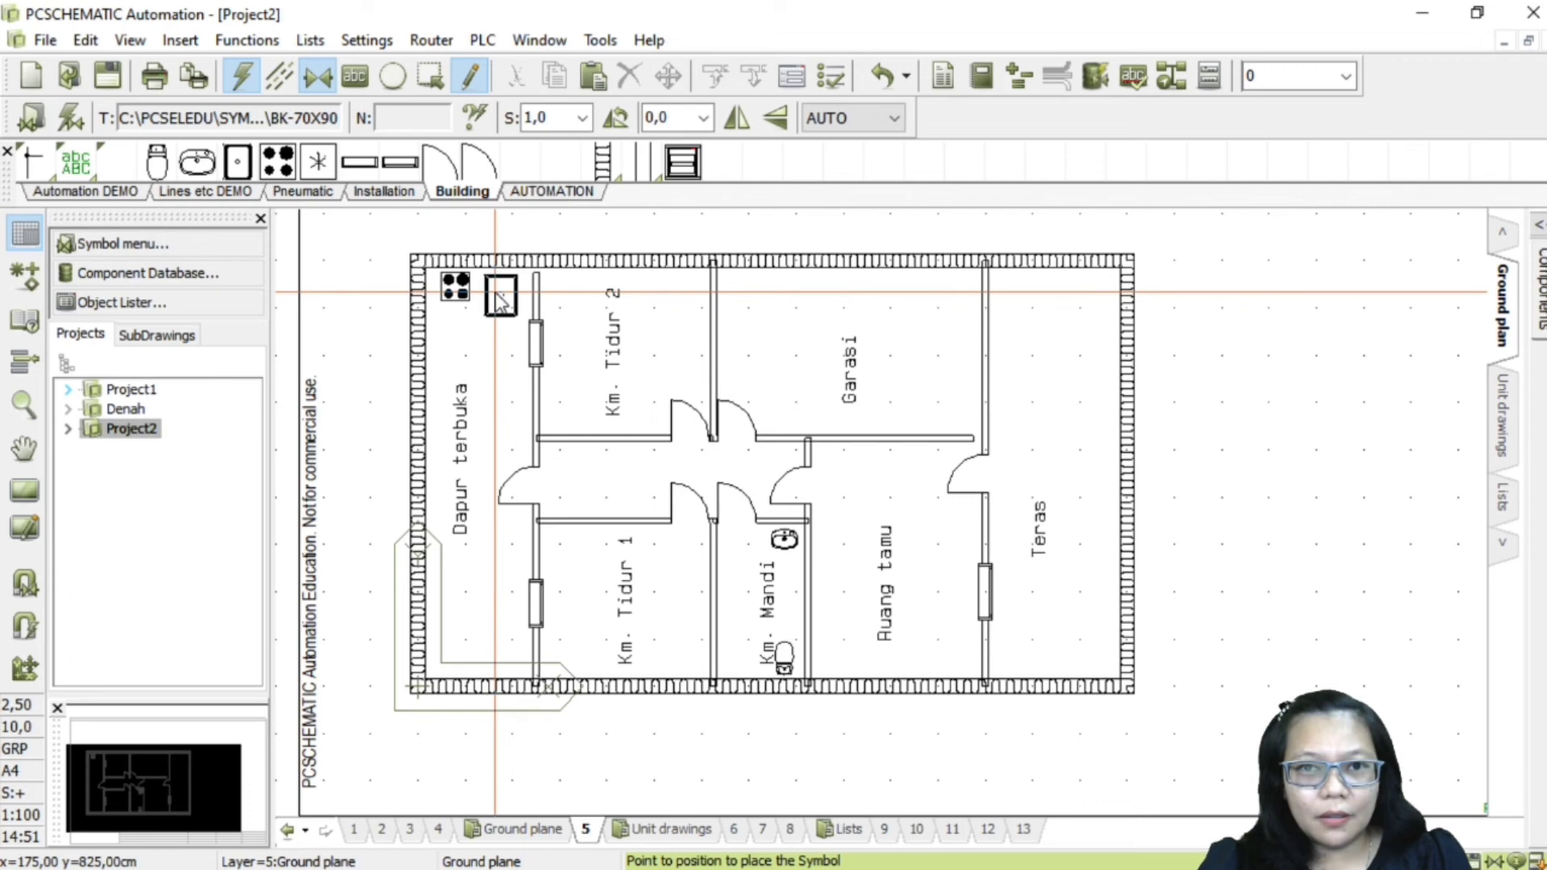
click(497, 299)
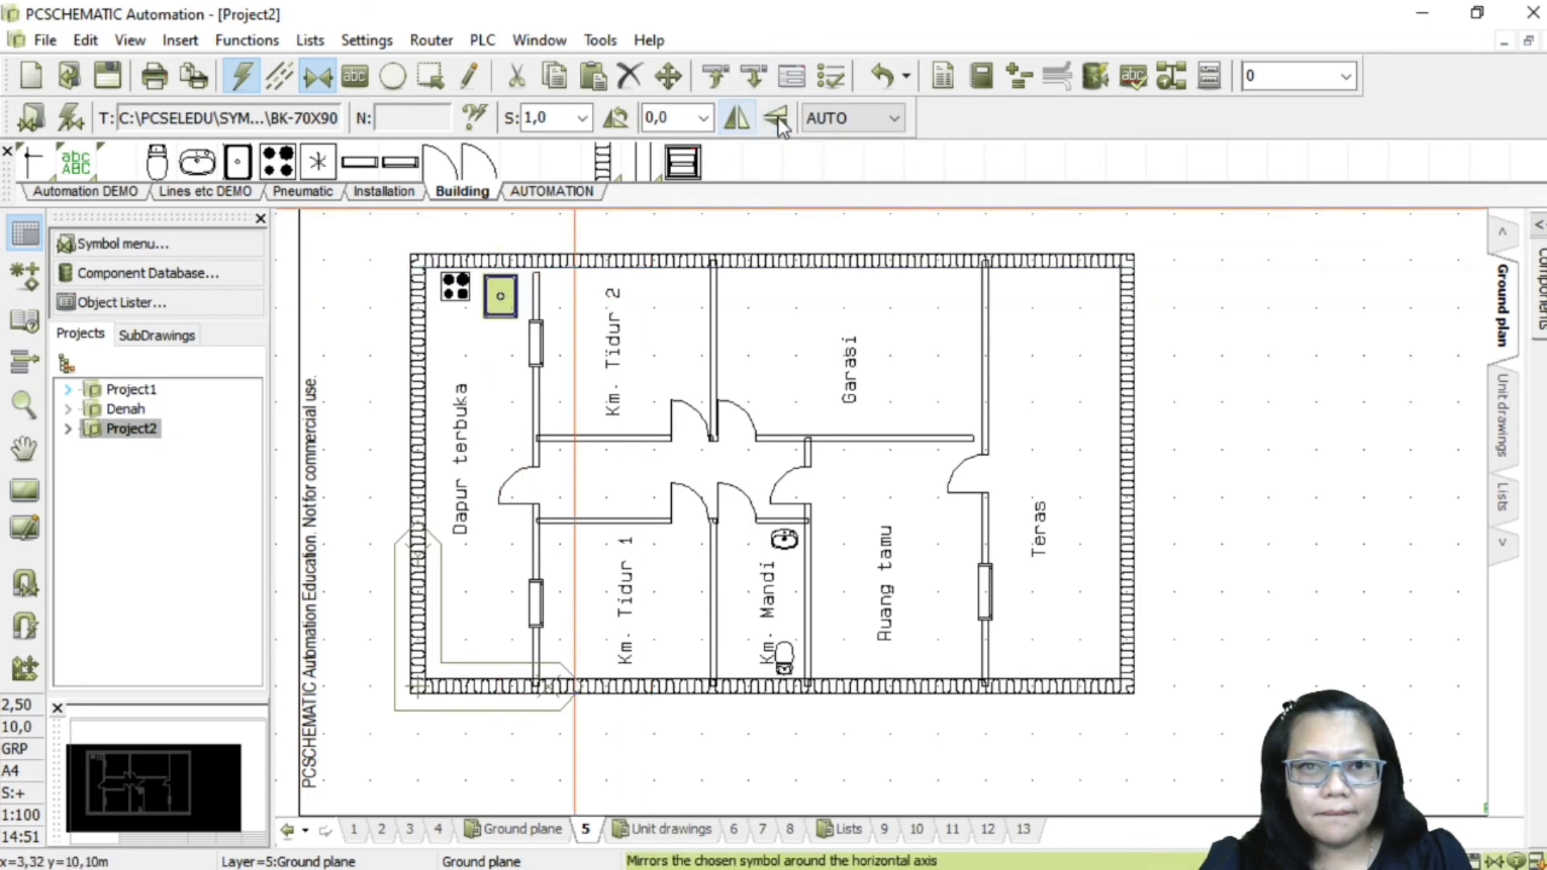
Step: Rotate the BK-70X90 basin 90 degrees and move it up against the upper outer wall beside the stove
right_click(497, 297)
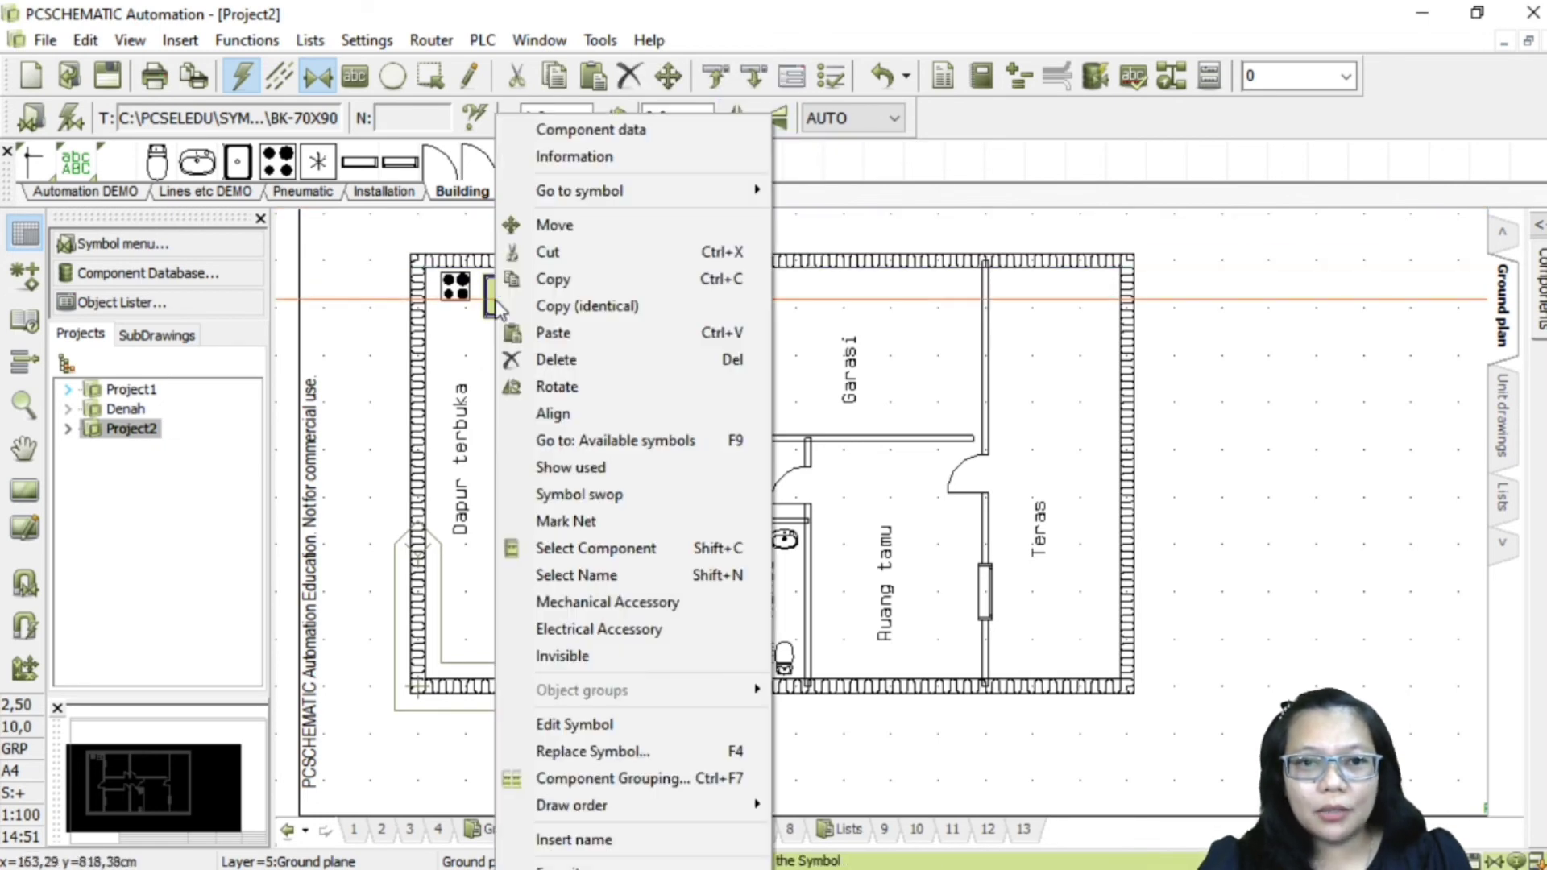
click(568, 387)
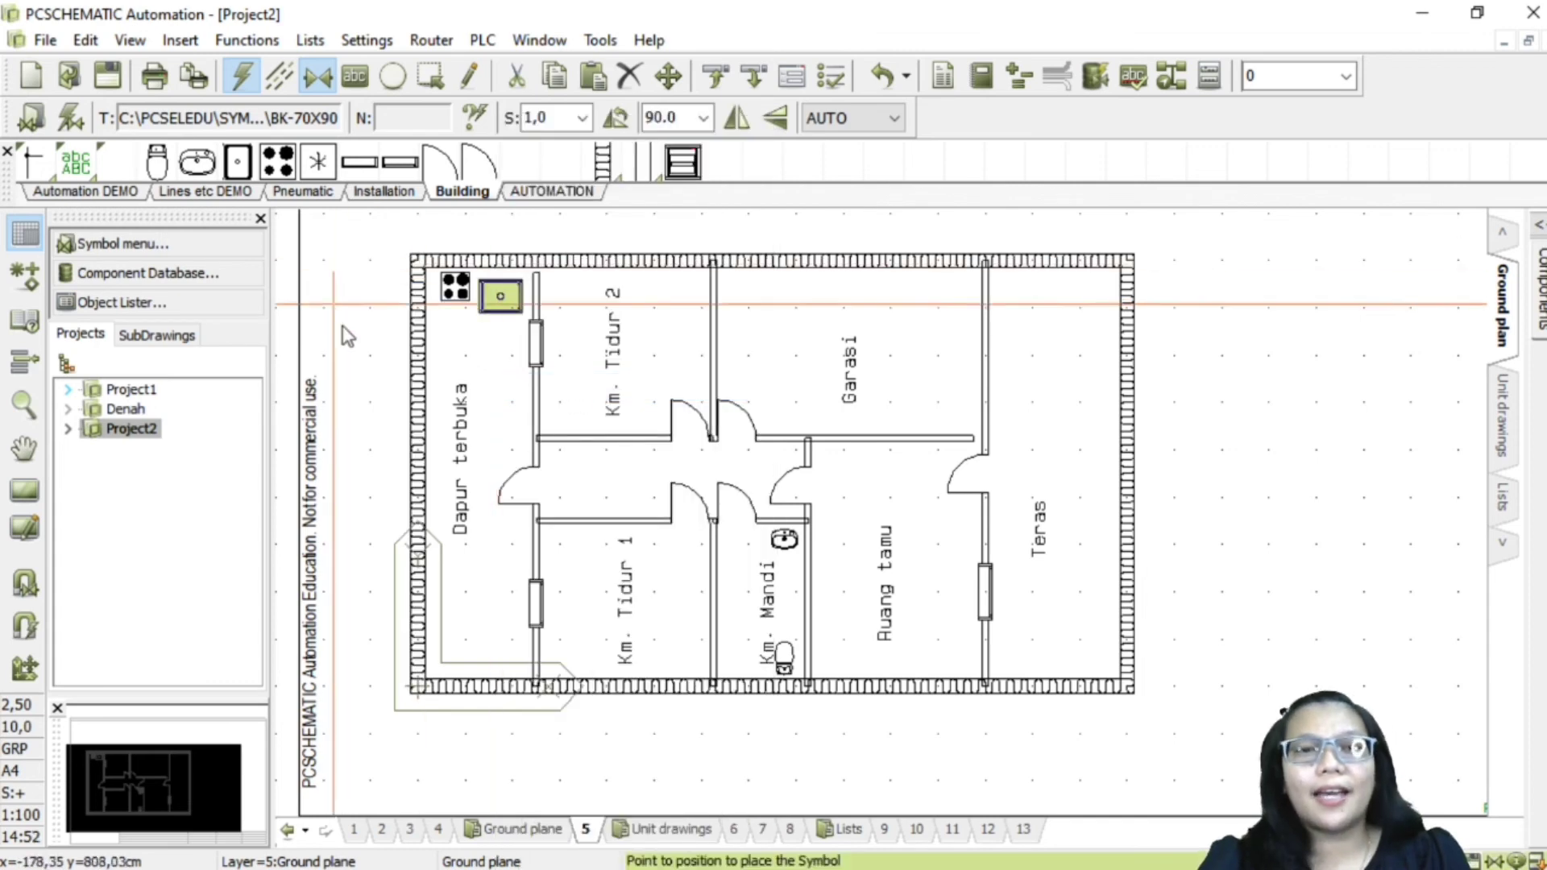
key(Escape)
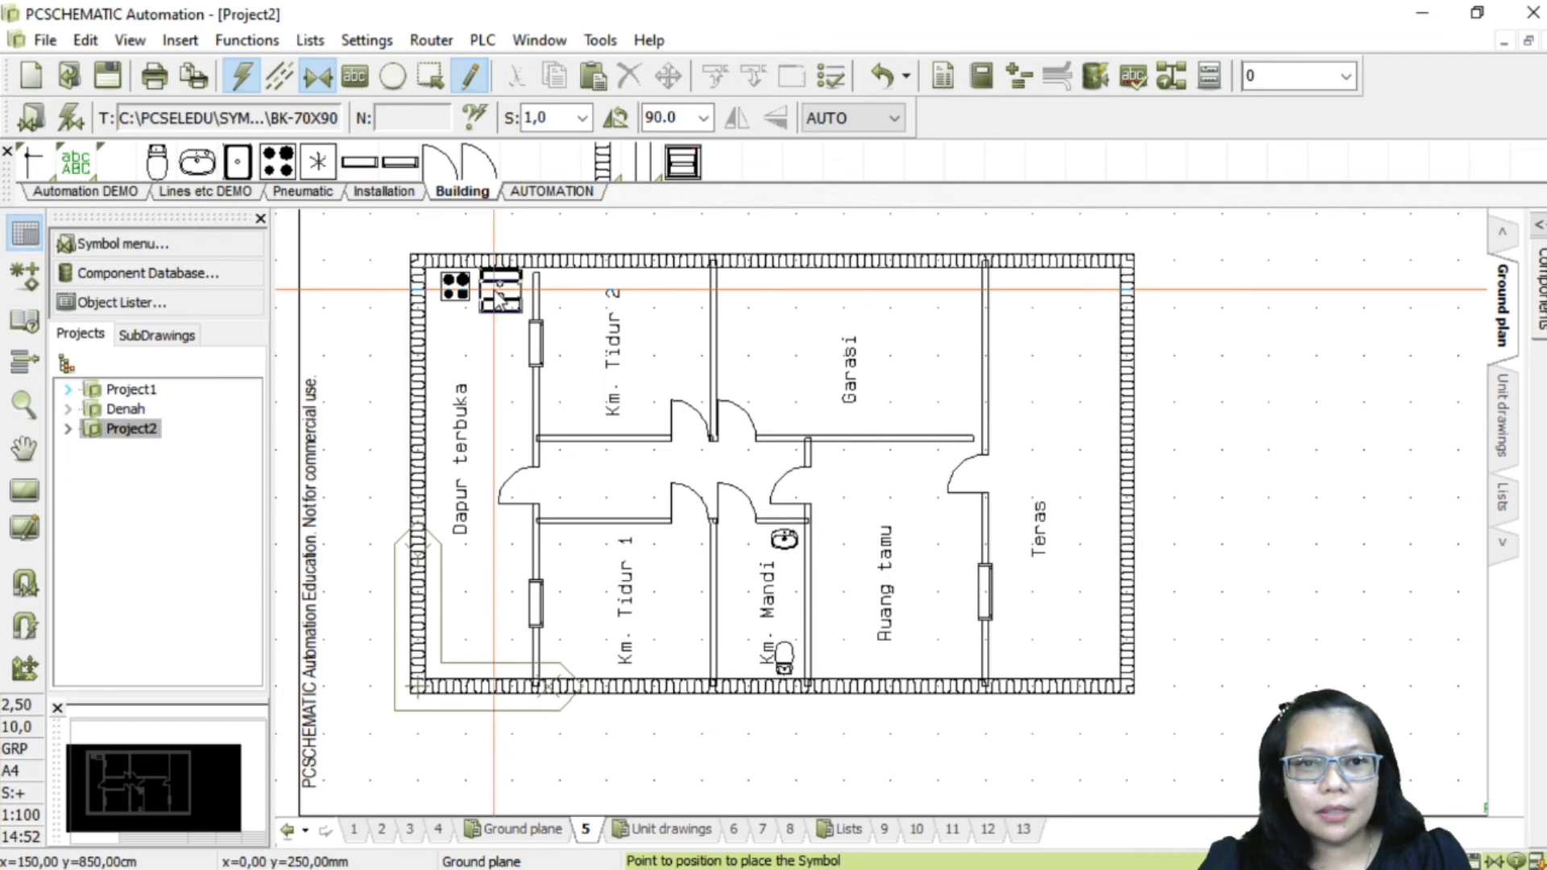
click(500, 298)
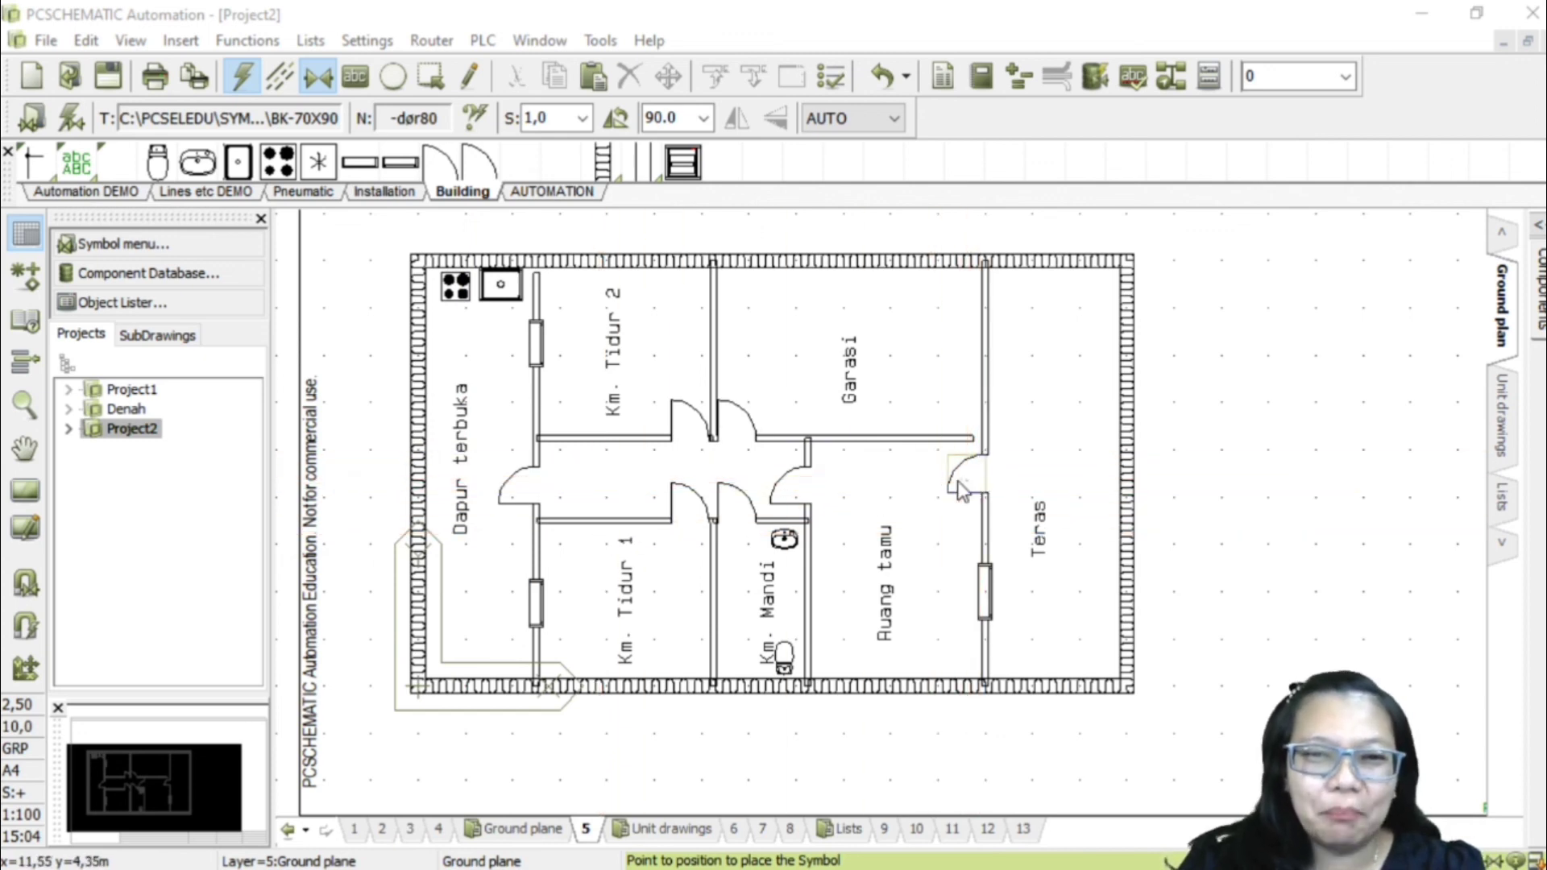
Step: Mirror the door between Ruang tamu and Teras about its horizontal axis and move it up level with the Garasi partition
click(677, 488)
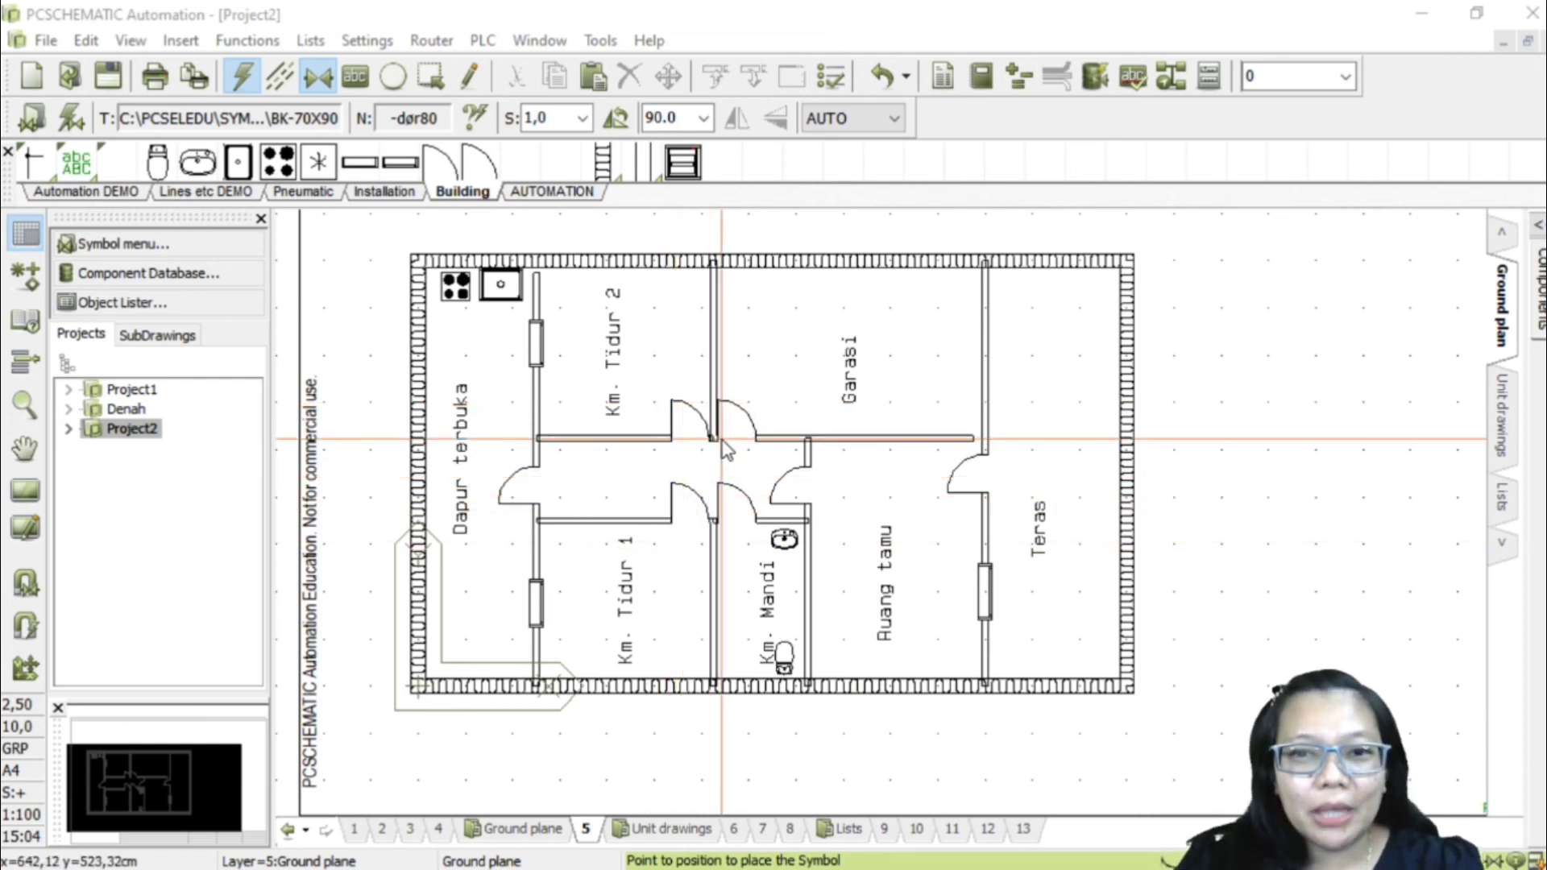
click(968, 477)
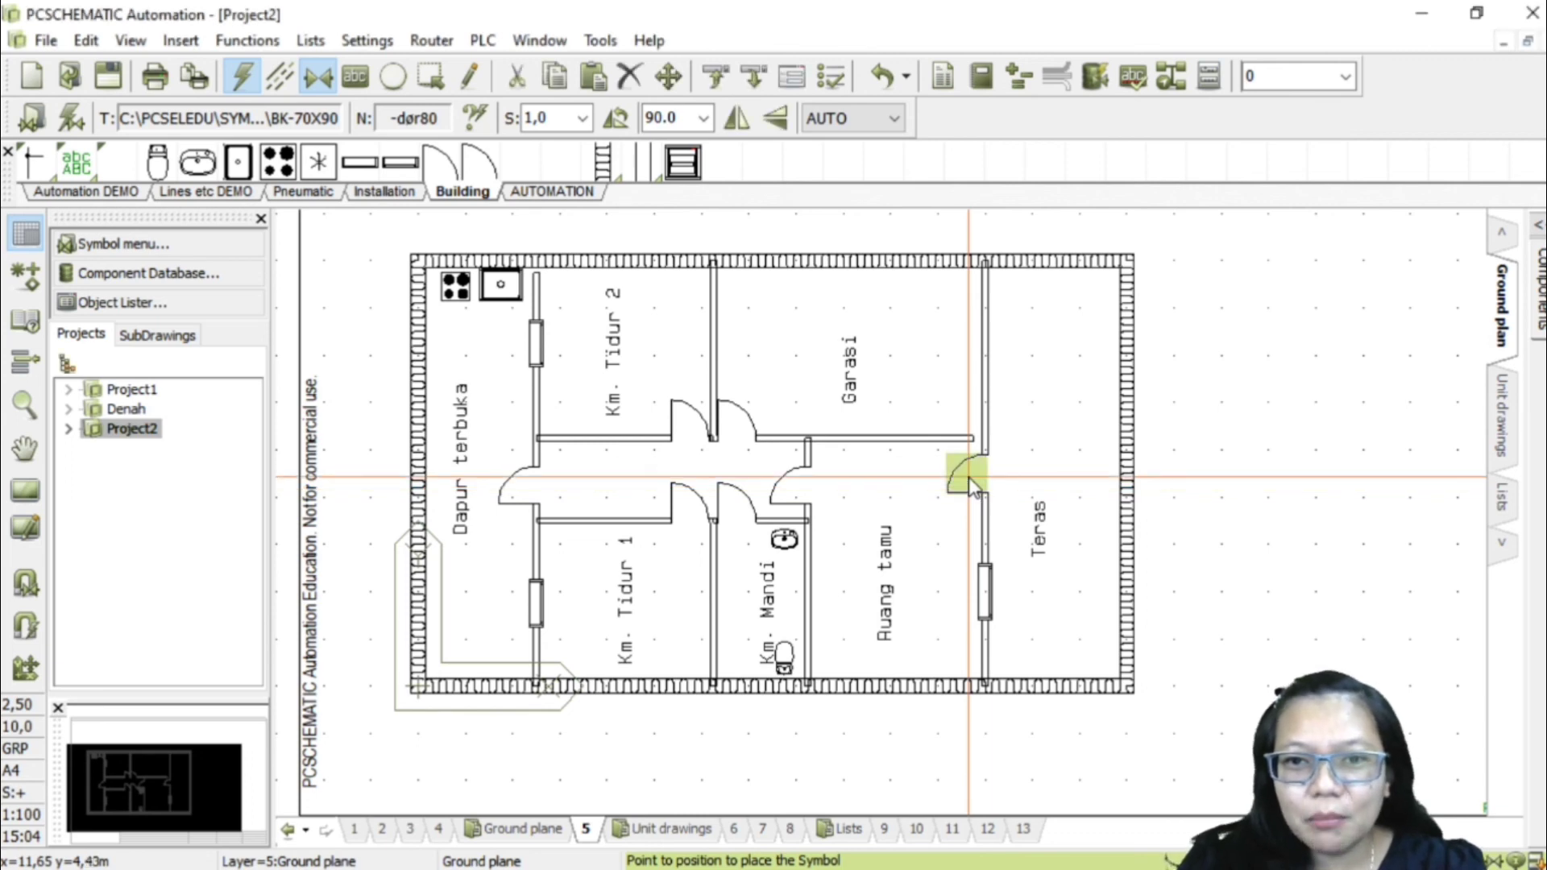
click(772, 122)
click(772, 122)
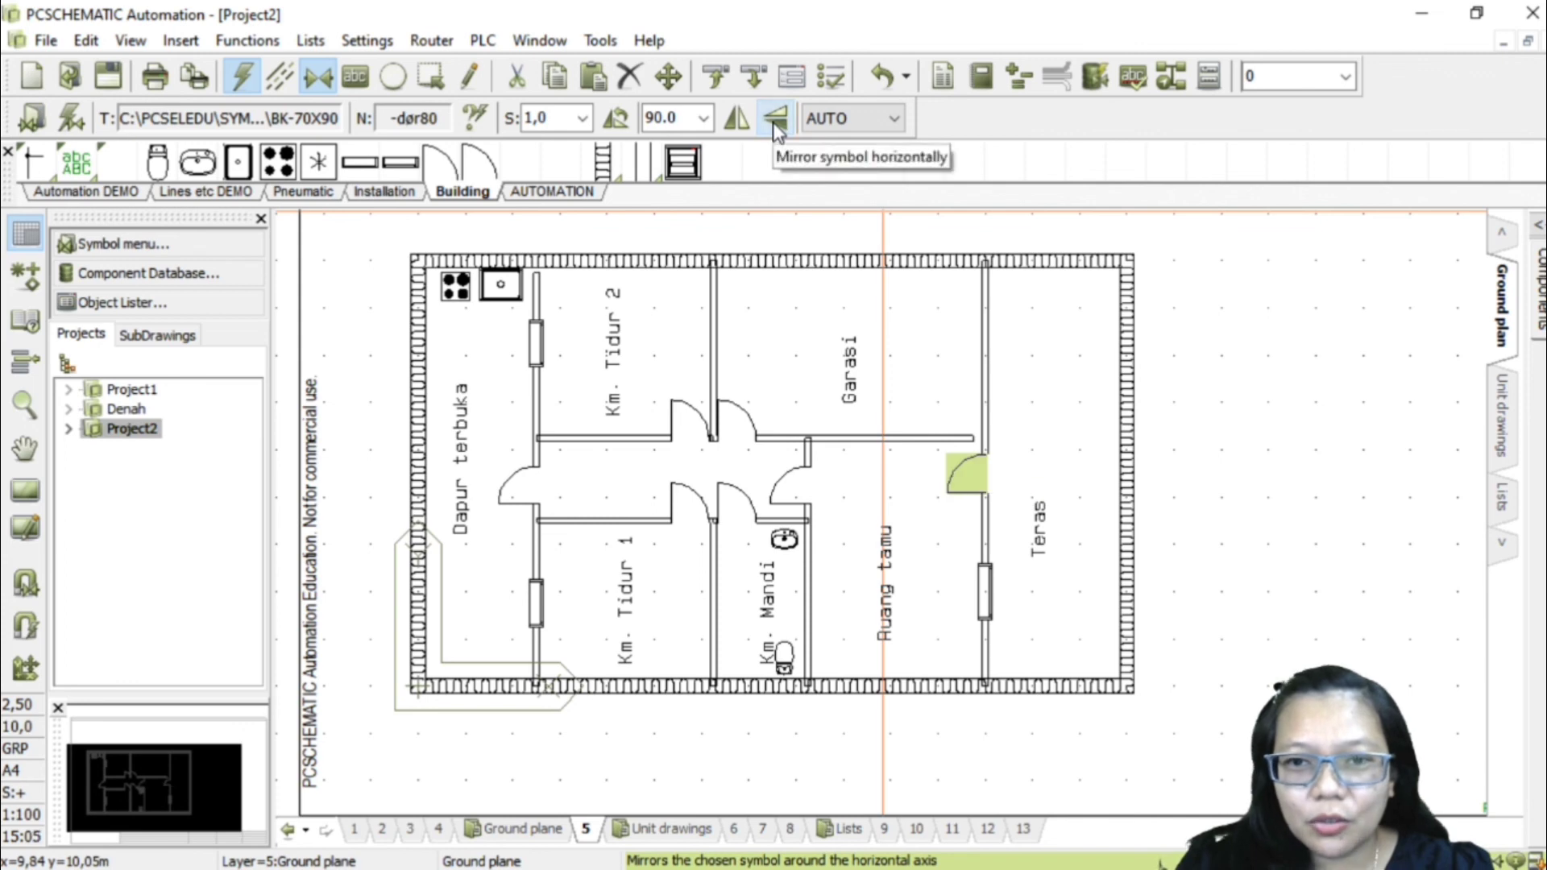
click(734, 125)
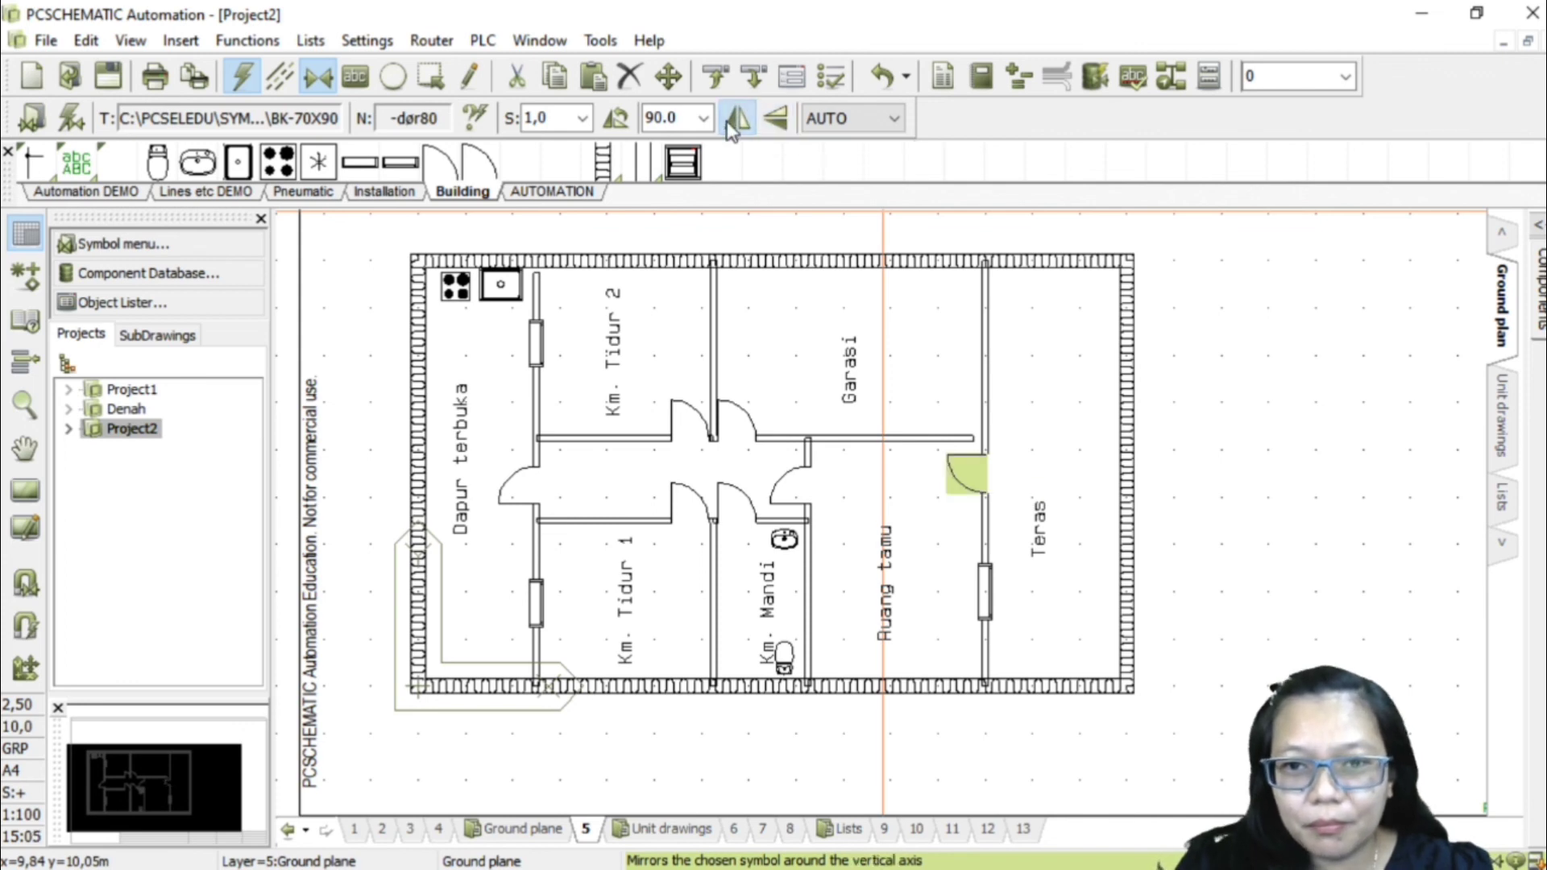
click(963, 463)
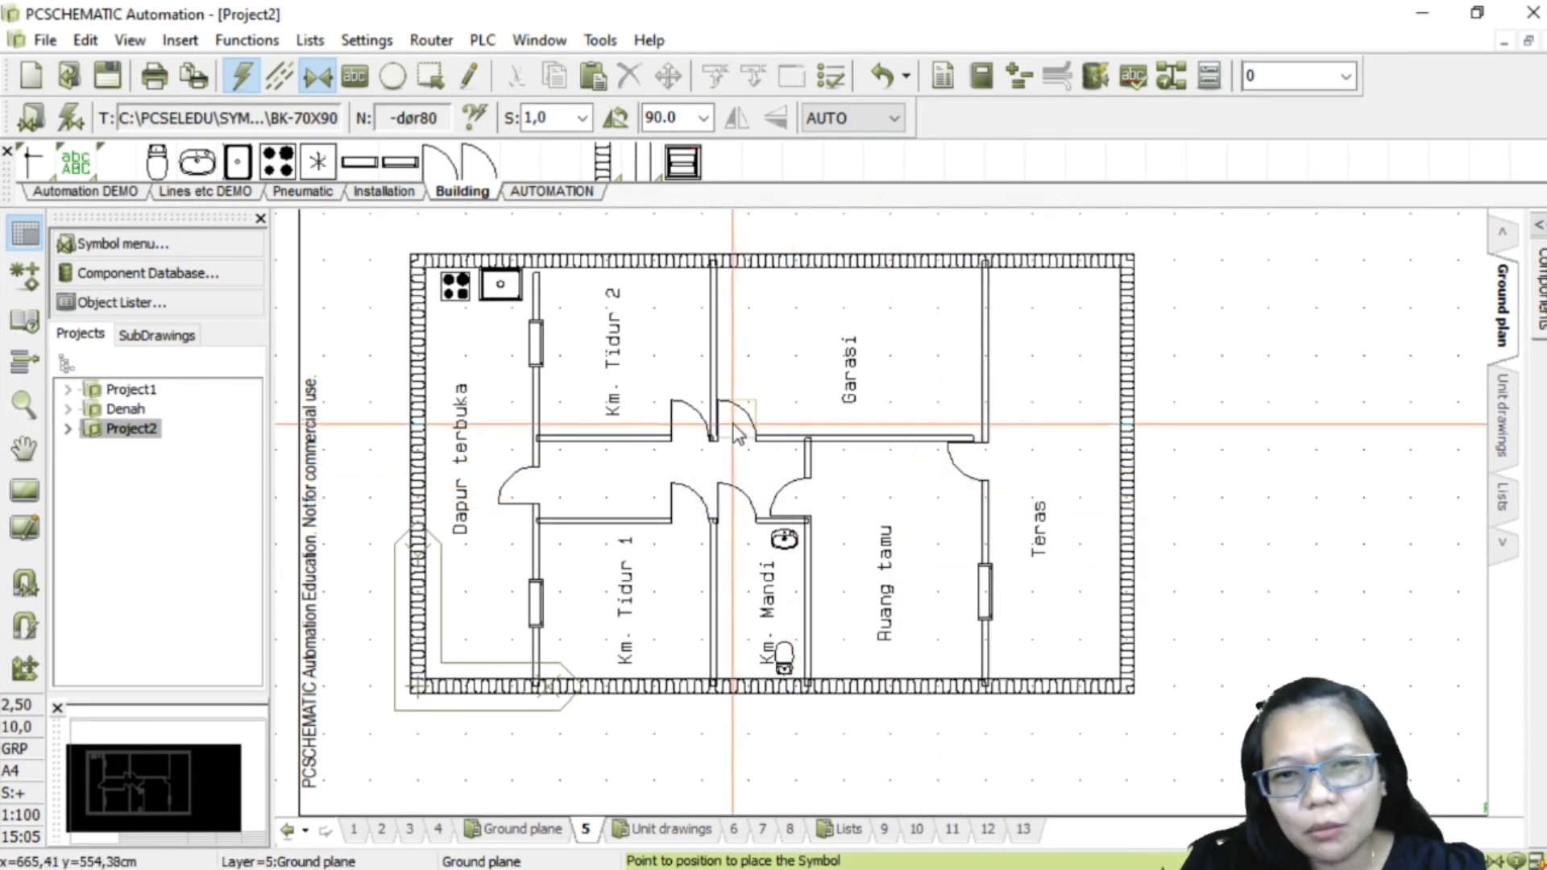
Step: Mirror the Km. Tidur 2, Km. Mandi and Km. Tidur 1 doors so each opens into its room with its leaf against the X 6.25 m wall
click(750, 124)
click(735, 506)
click(776, 121)
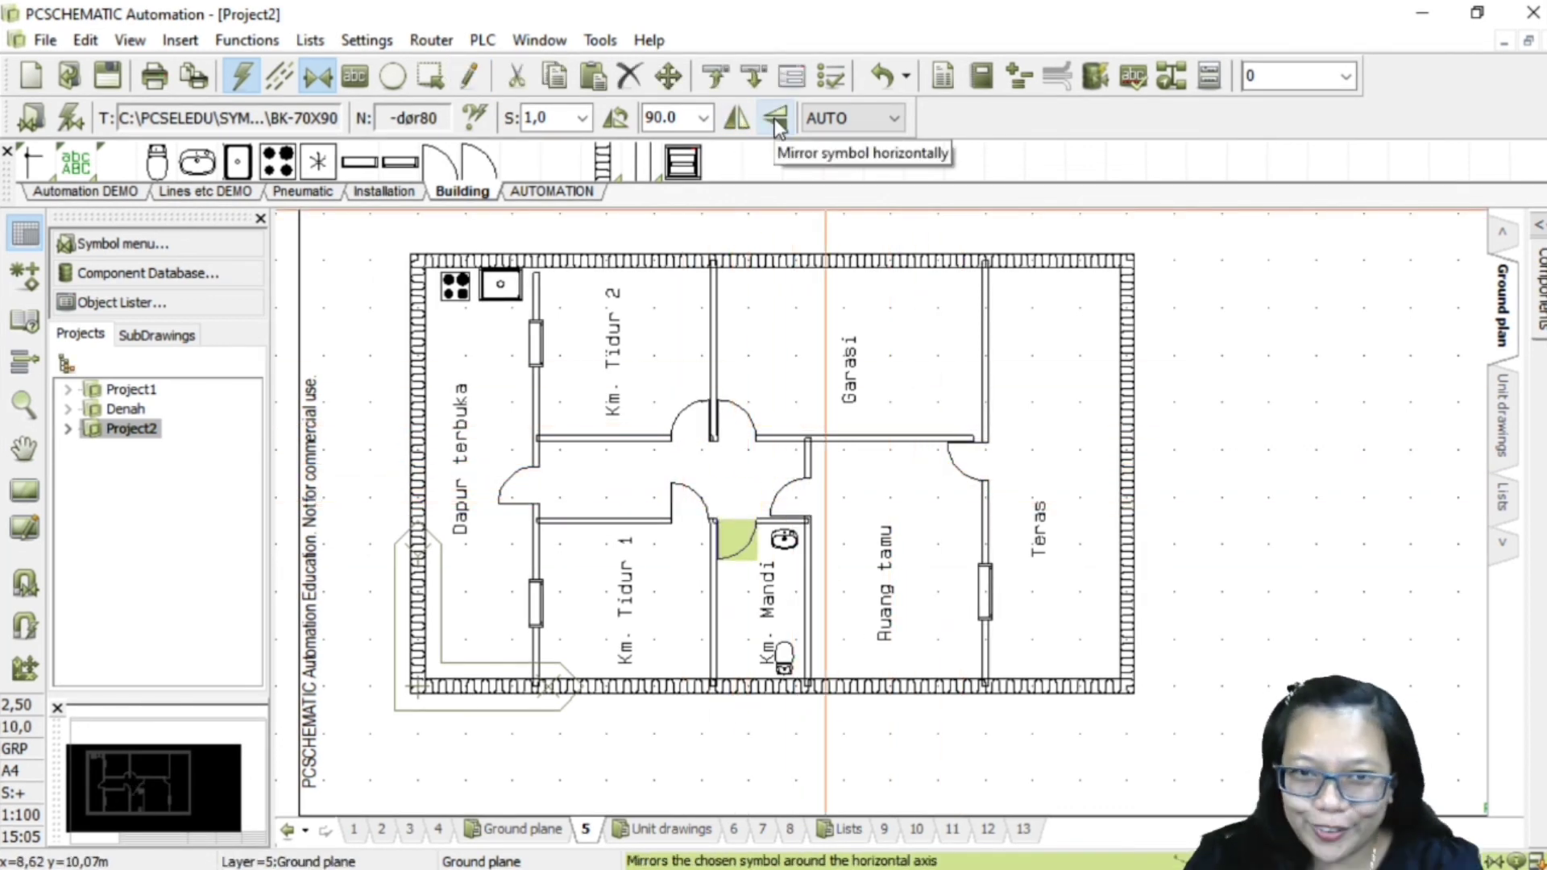
click(688, 505)
Step: Mirror the Dapur terbuka door about both axes so that it opens into the hallway
click(515, 484)
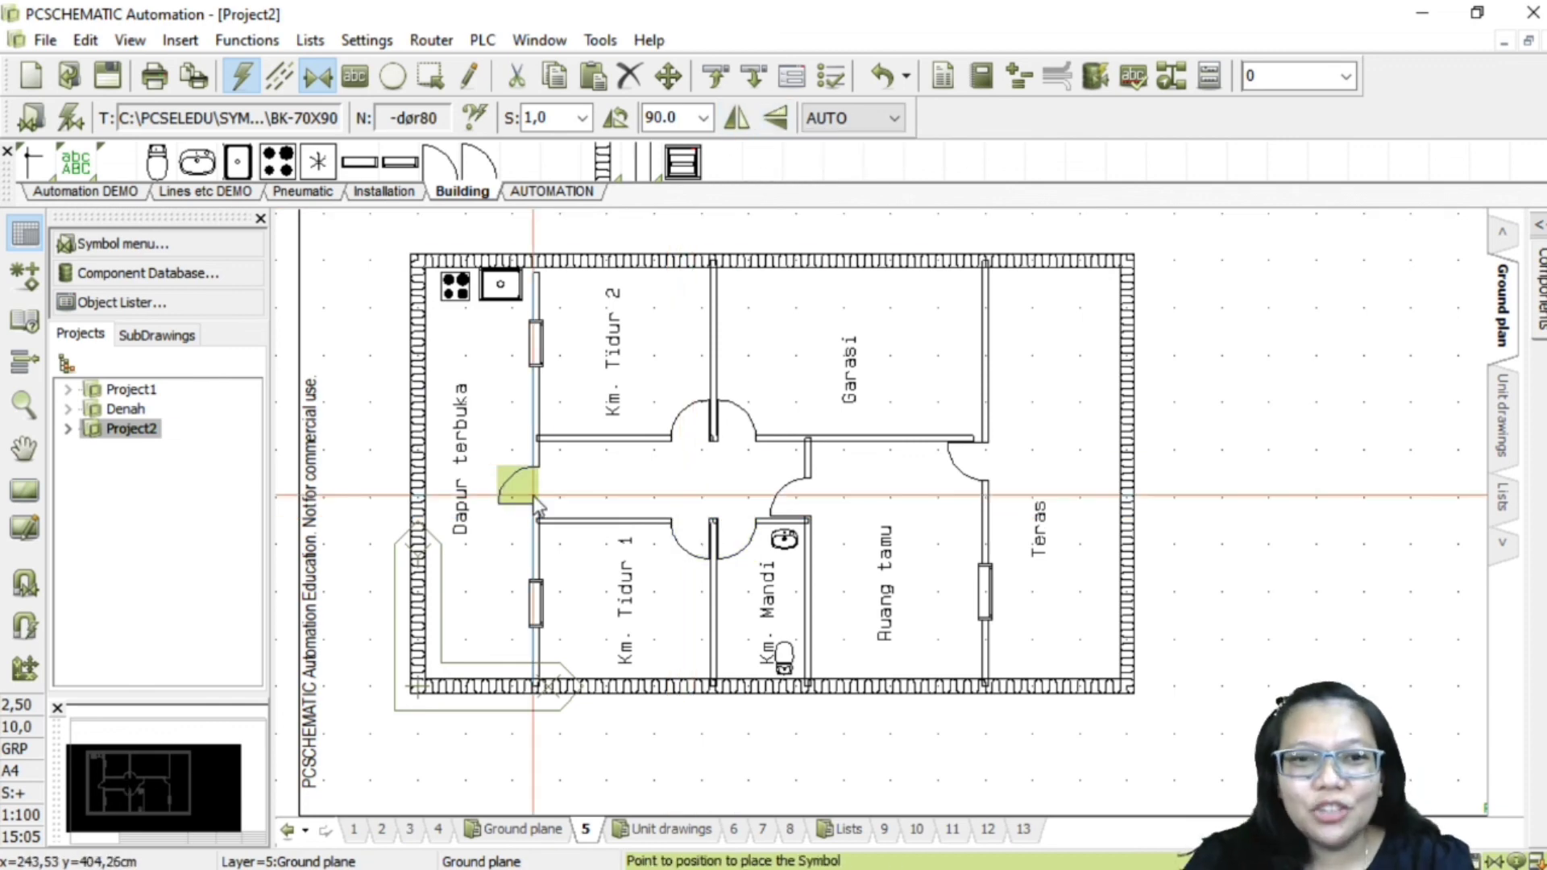
click(773, 121)
click(737, 119)
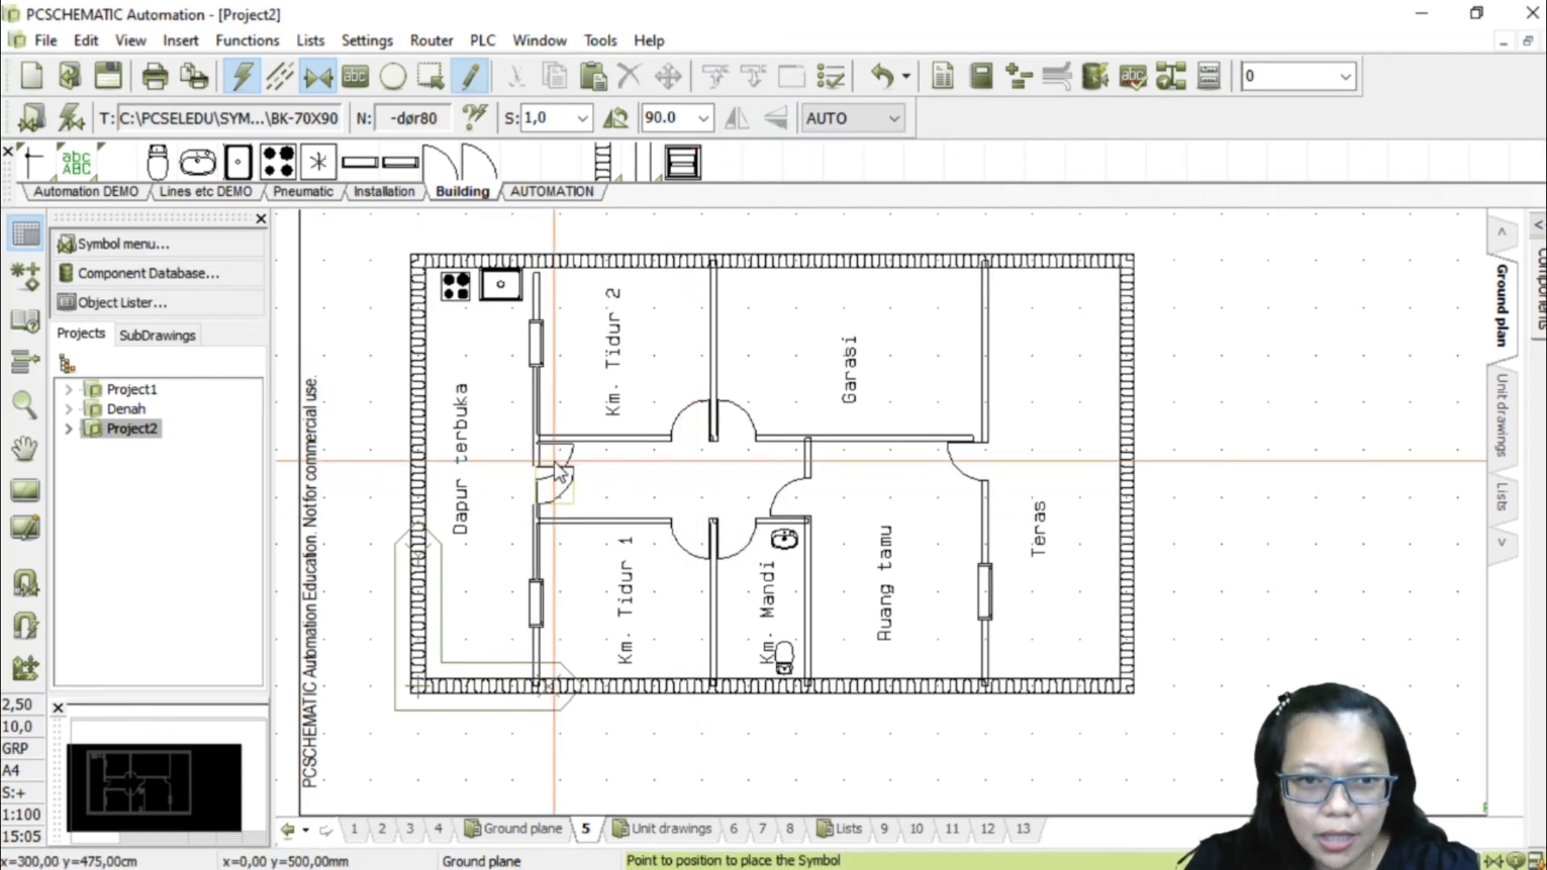